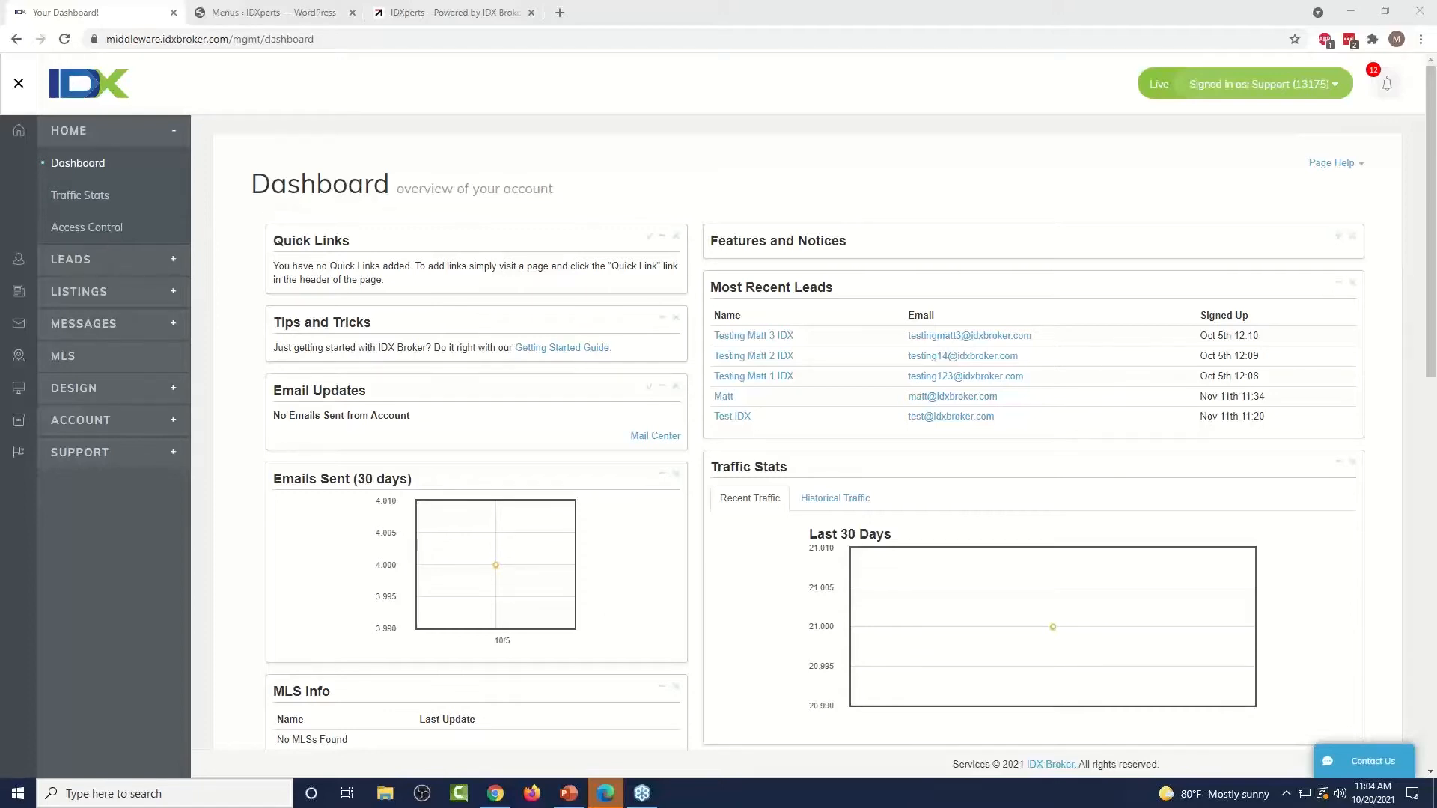
- Open the list of page templates in the website design section
click(113, 388)
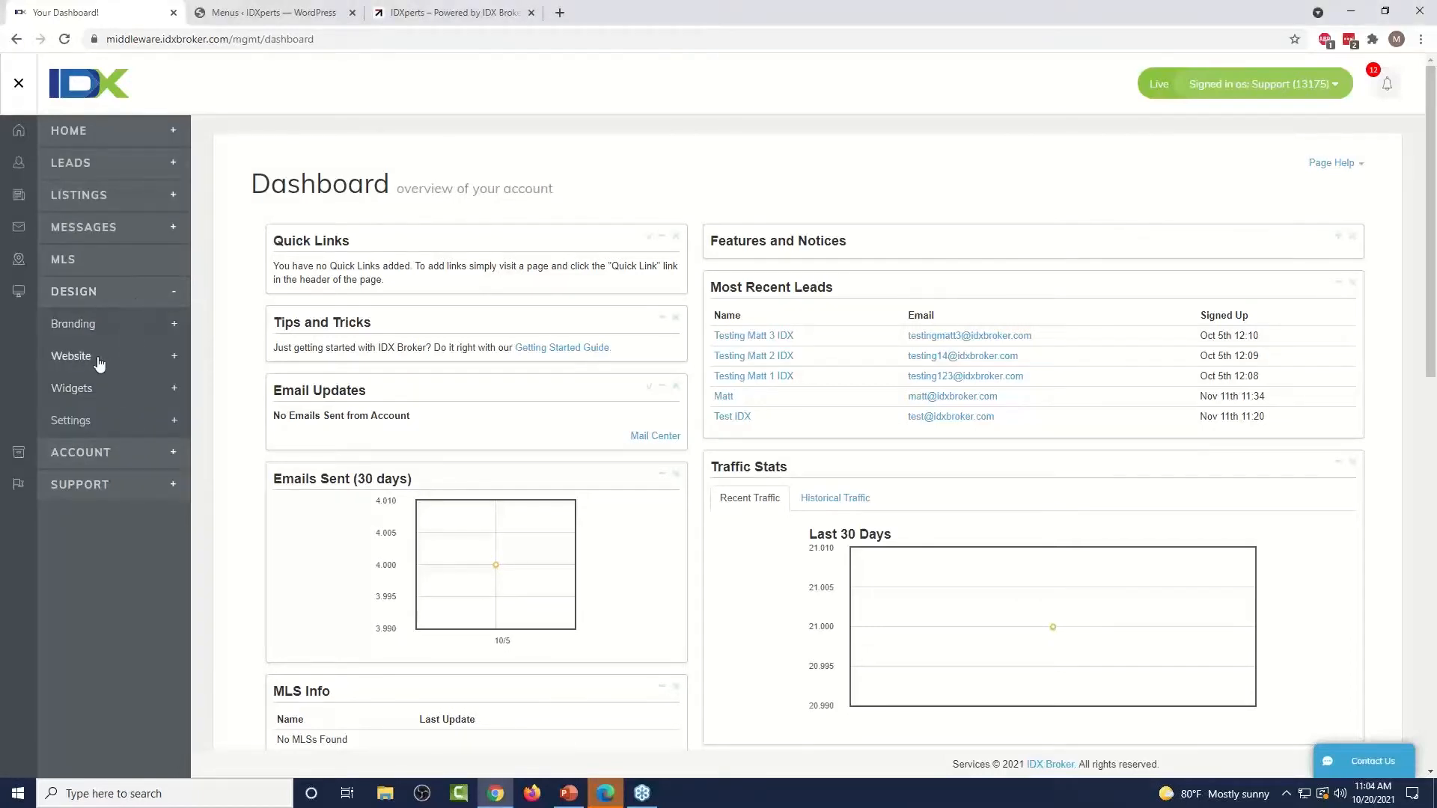
click(100, 363)
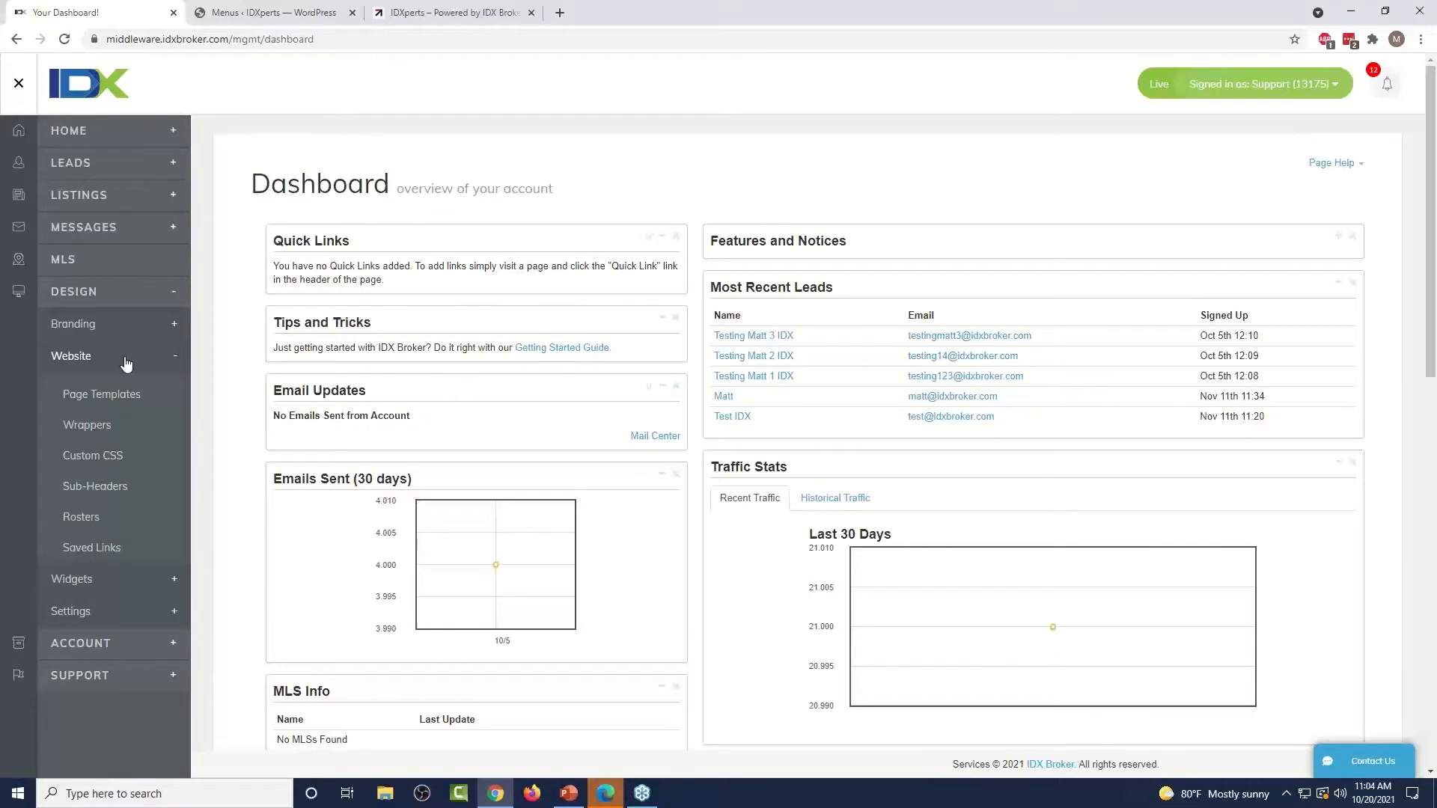
click(124, 402)
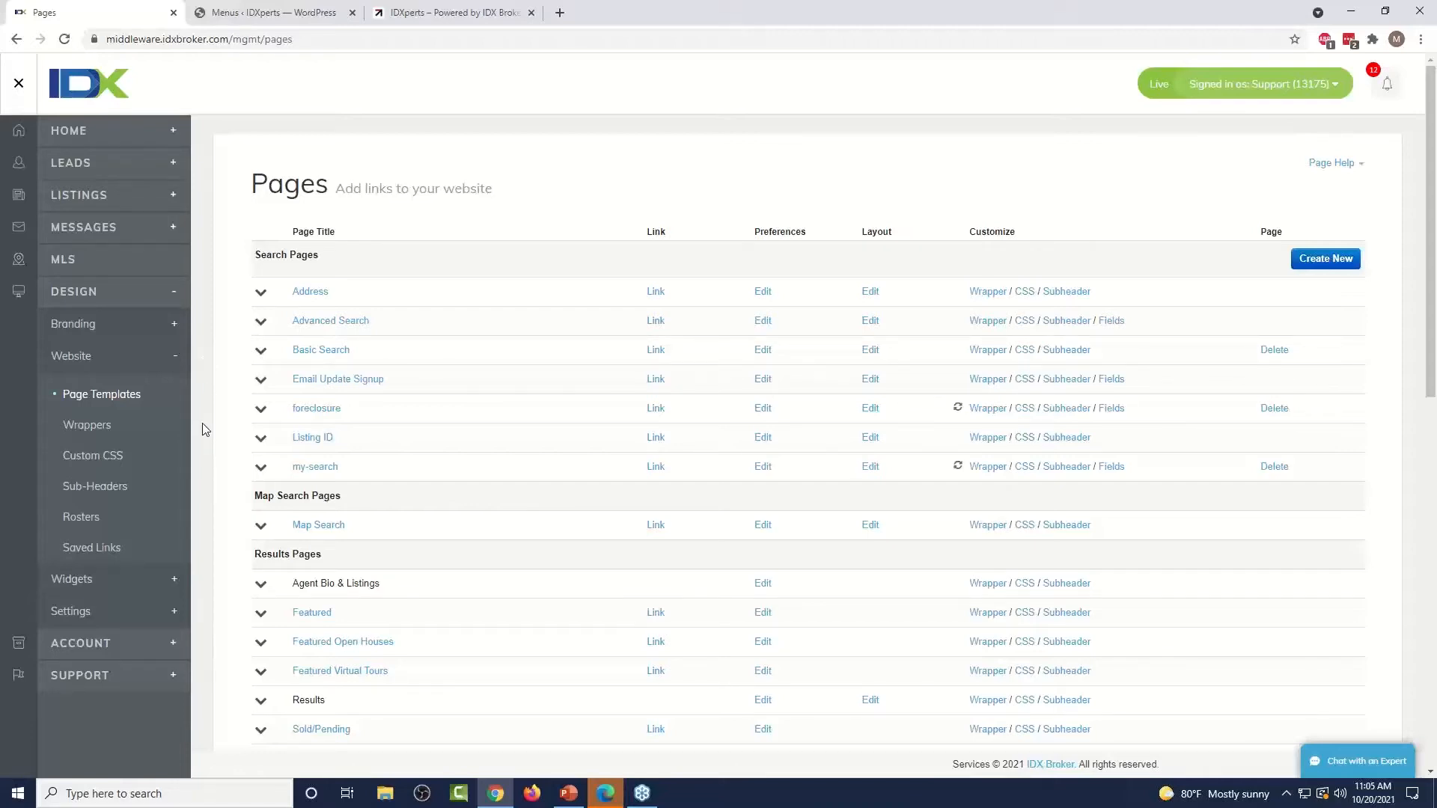
- Open the list of legacy widgets in the design section
click(134, 299)
click(134, 299)
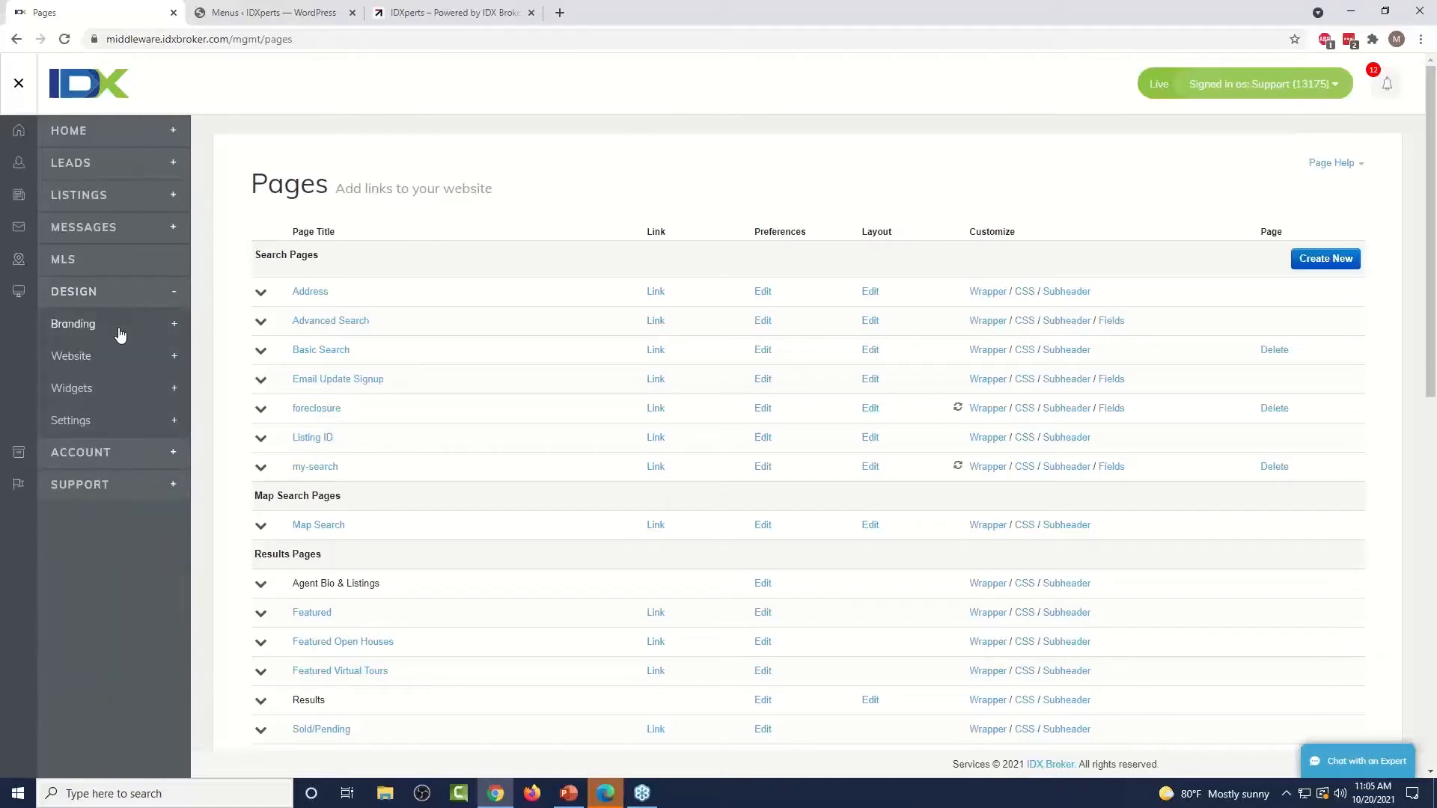
click(93, 394)
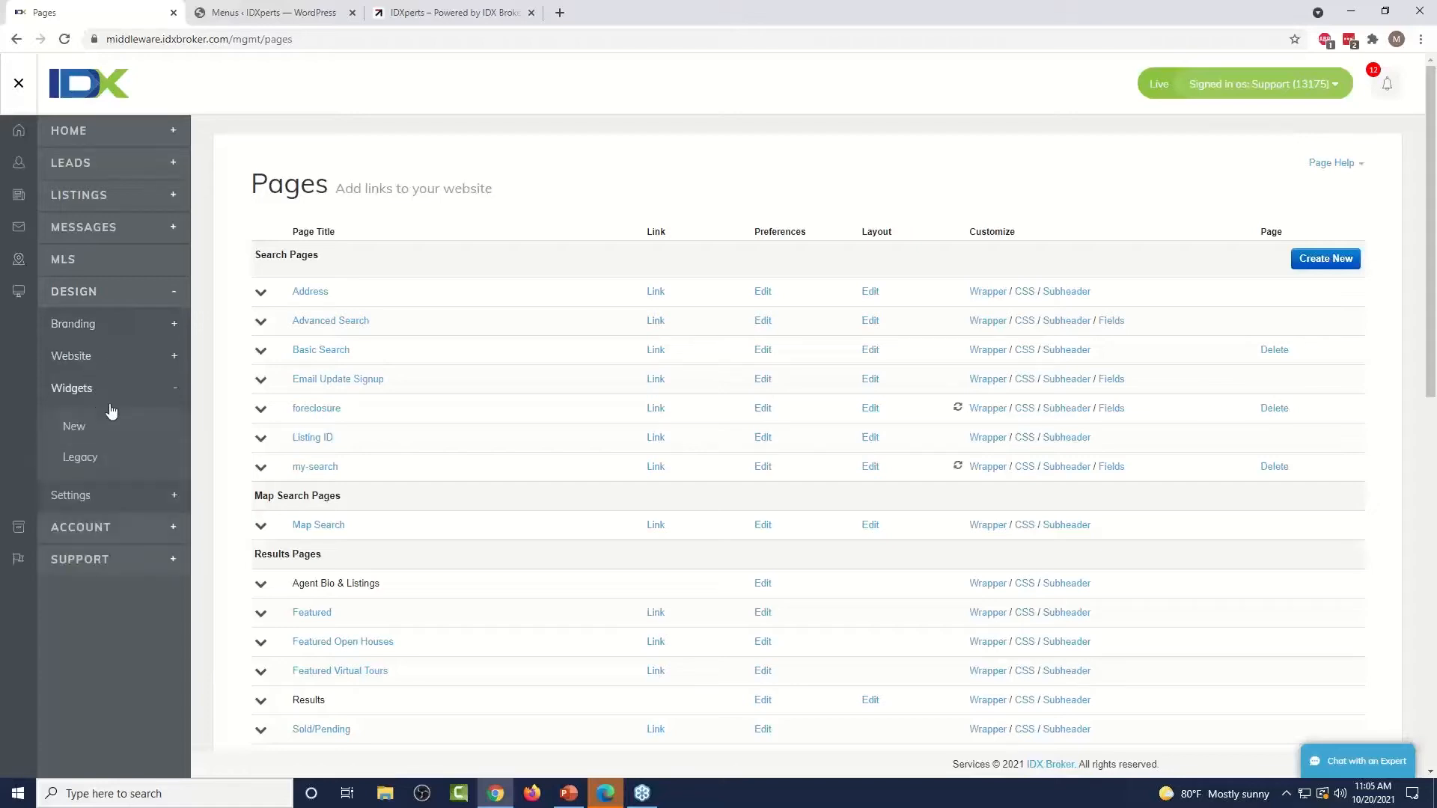
click(92, 463)
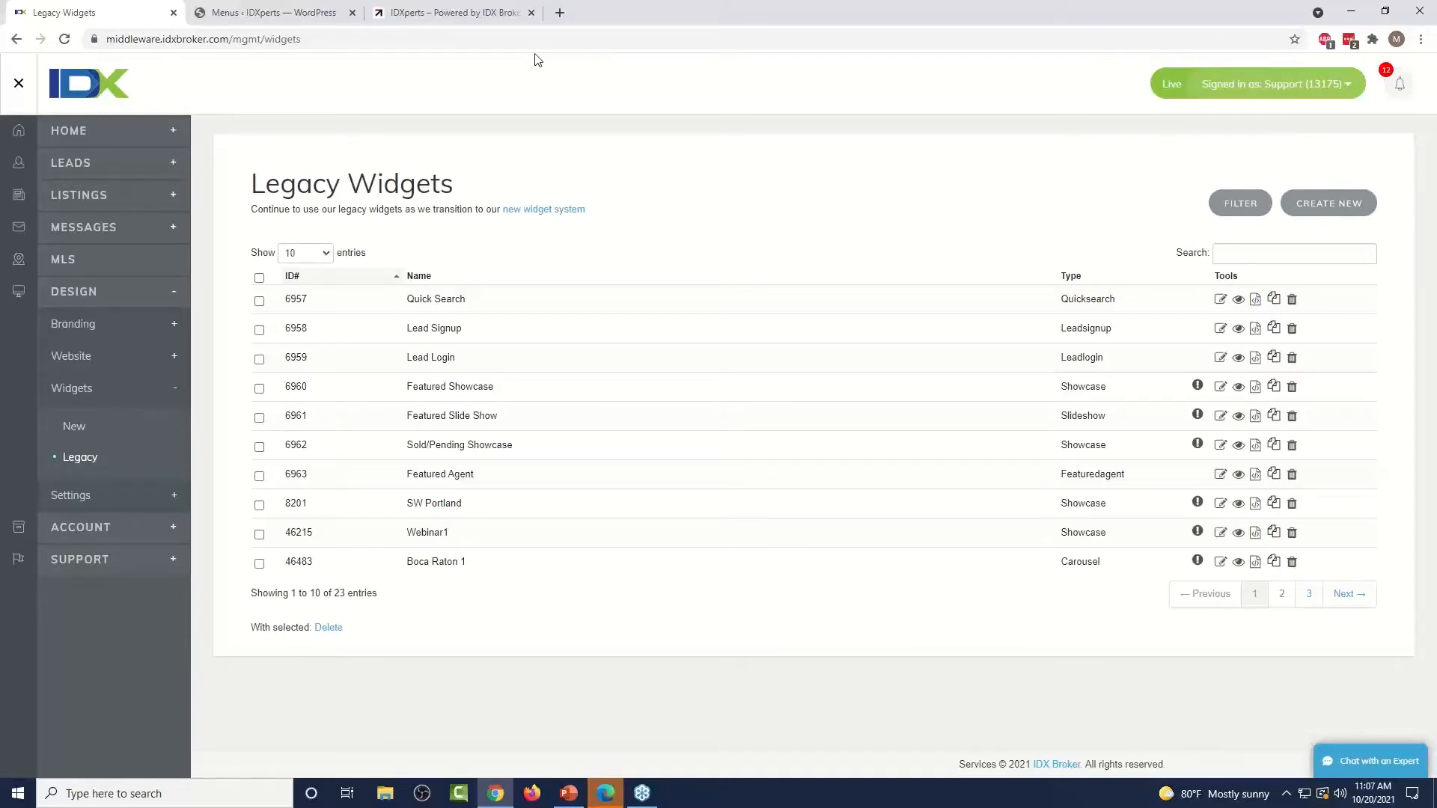
- View the IDXperts site's front page, and in its WordPress admin search the new plugins for "Impress for IDX broker"
click(458, 13)
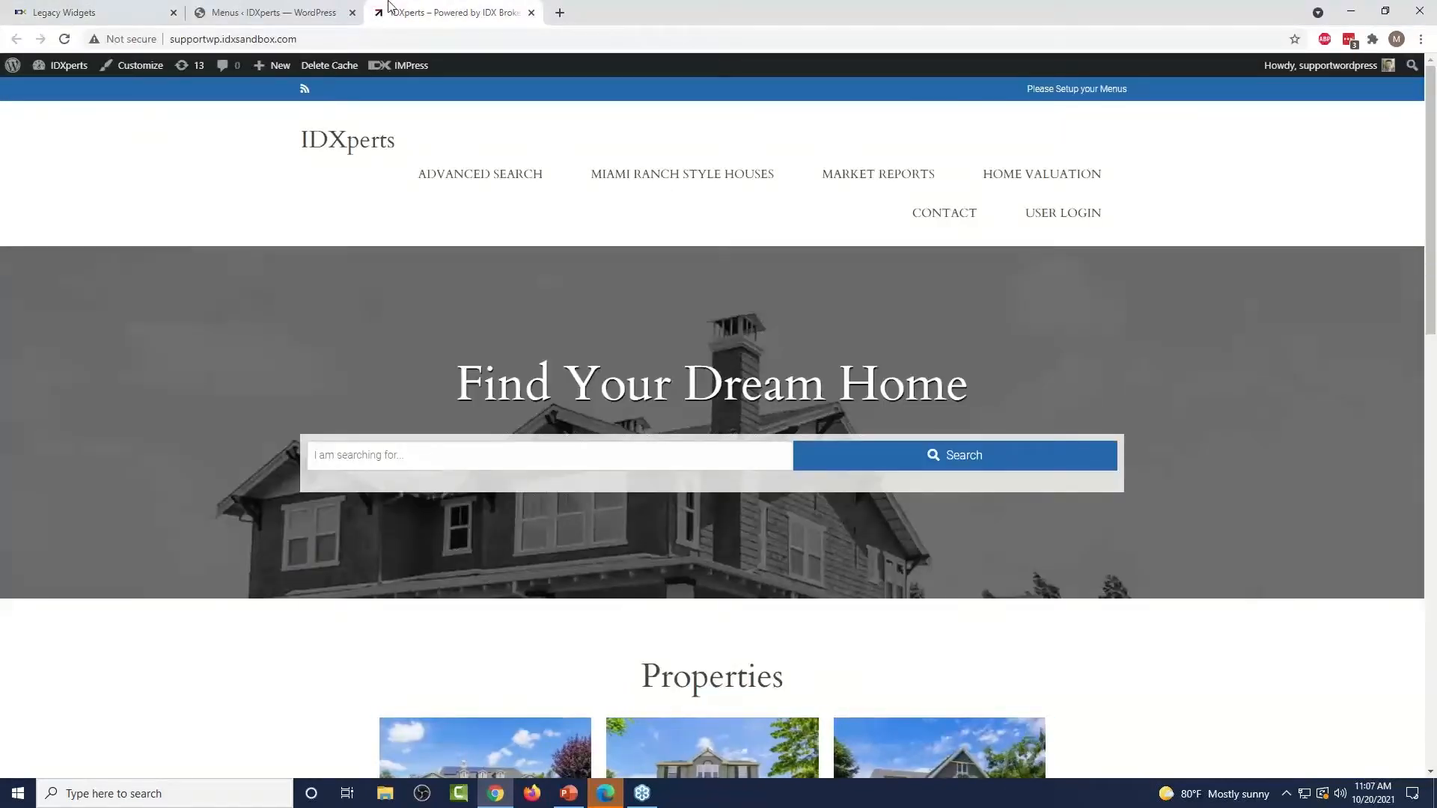
click(295, 9)
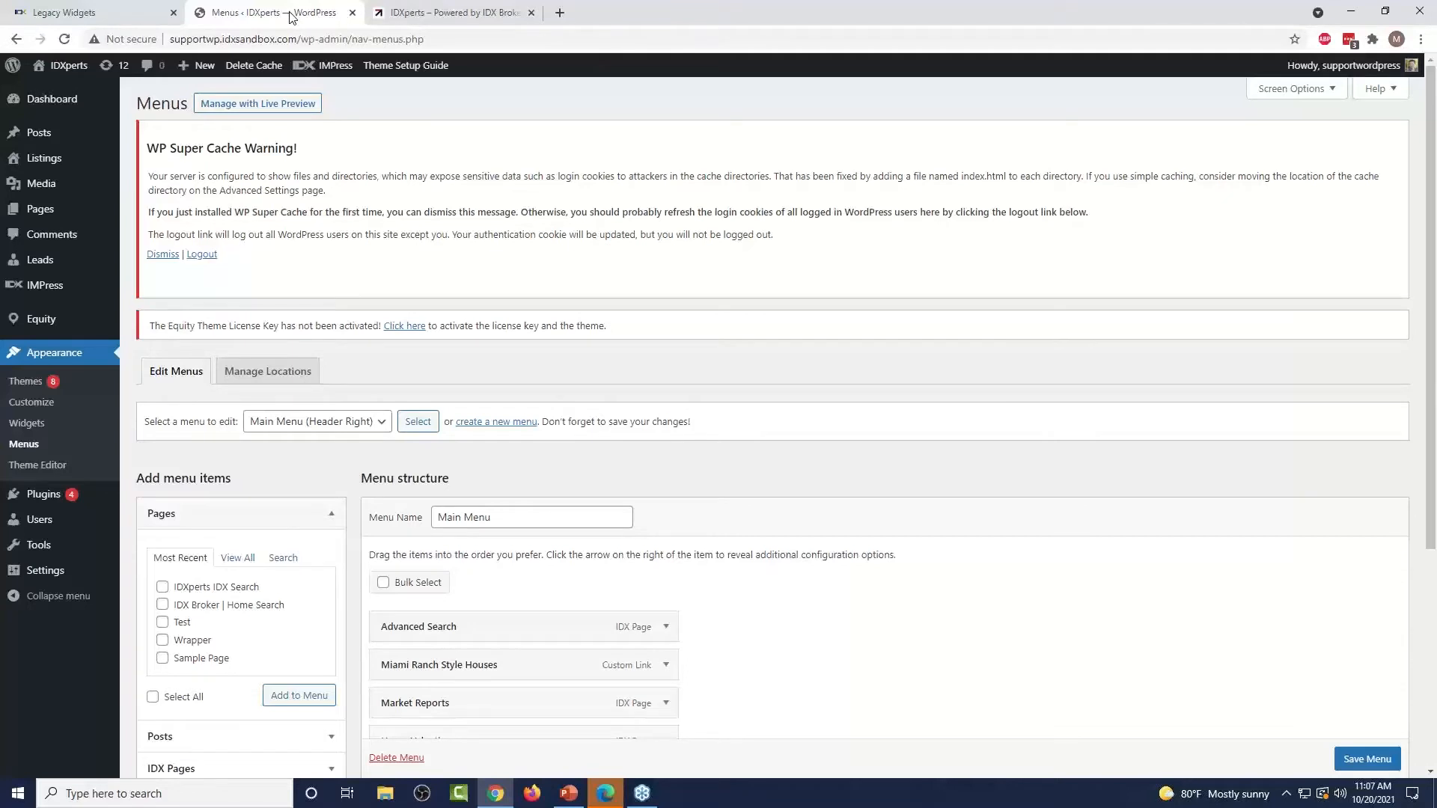
mouse_move(347, 87)
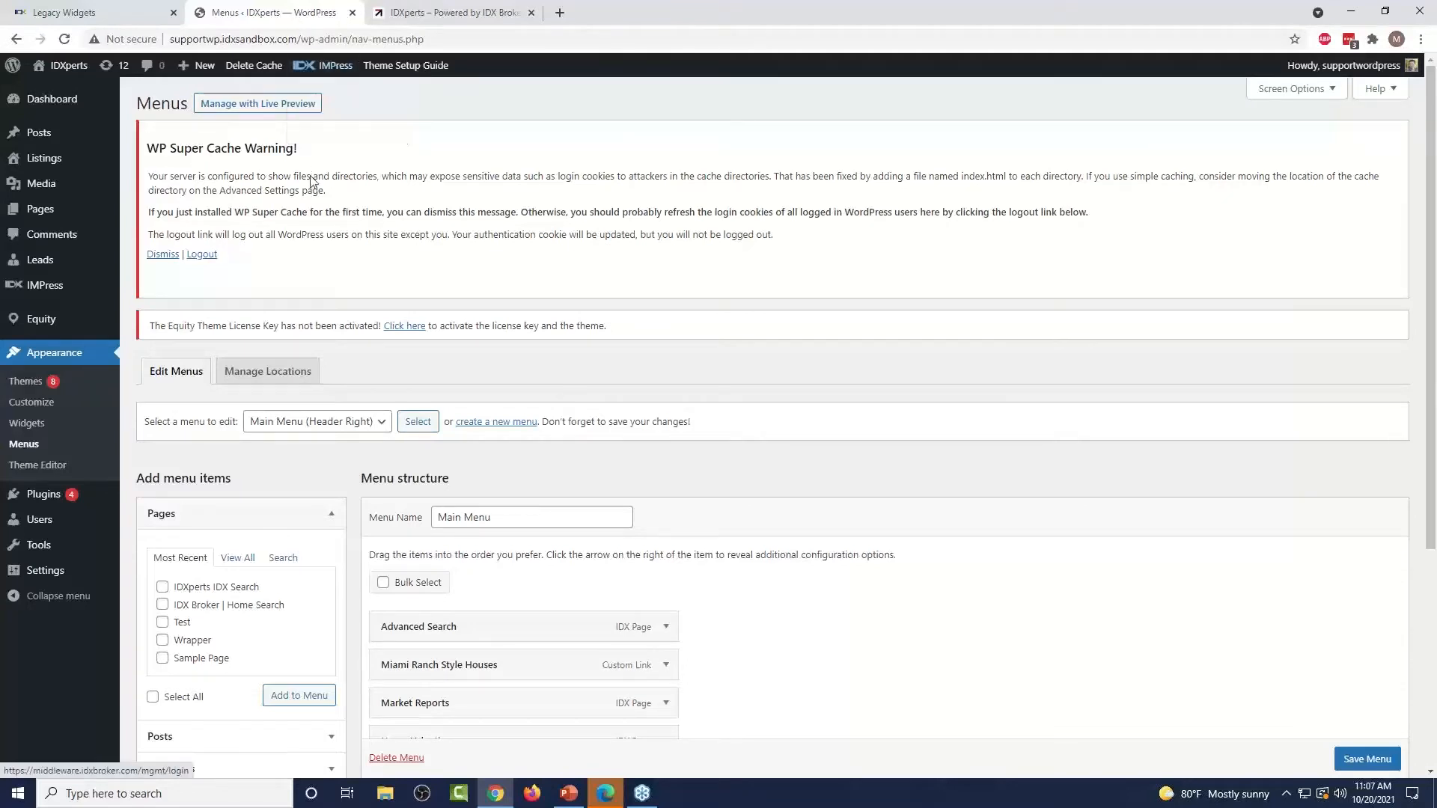
mouse_move(56, 509)
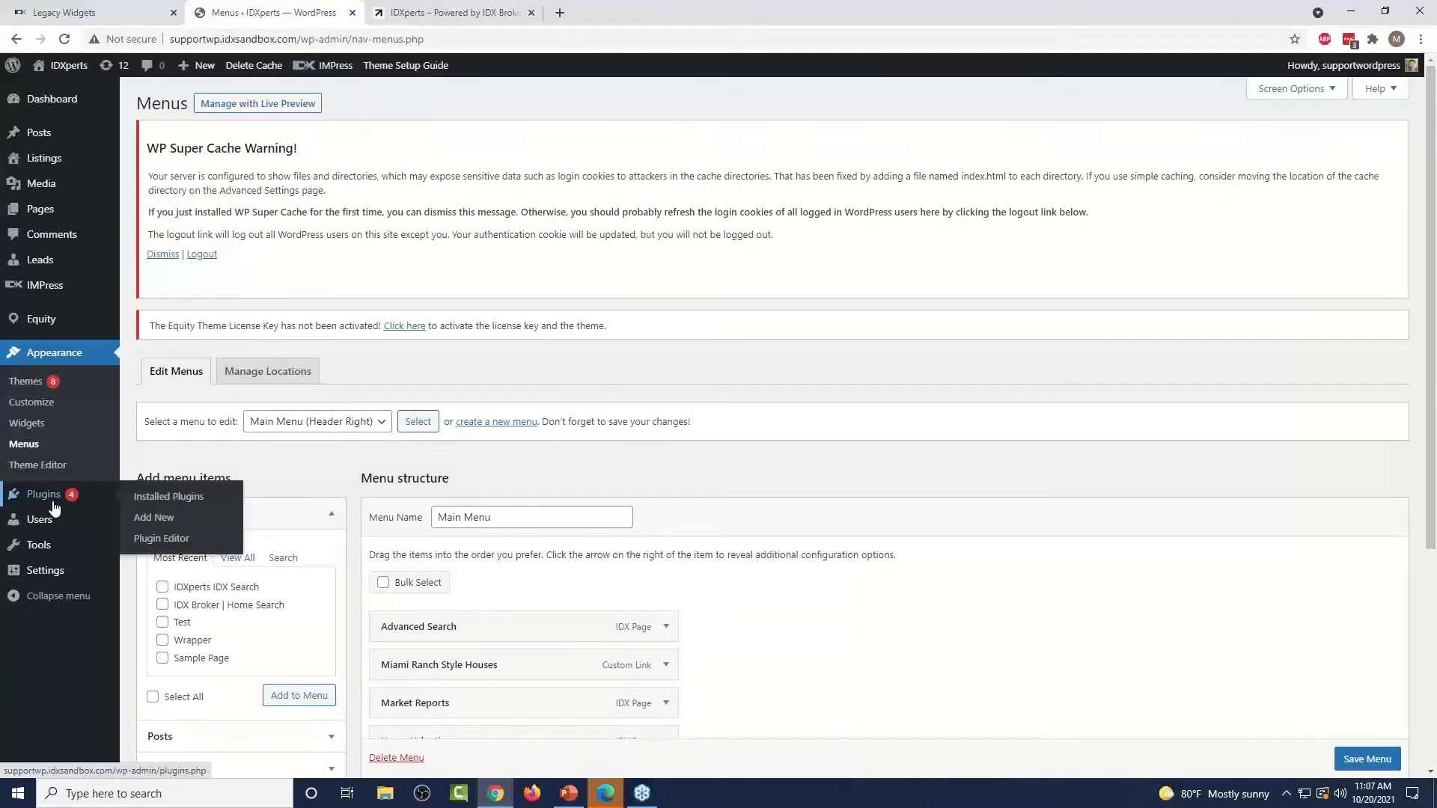
click(155, 522)
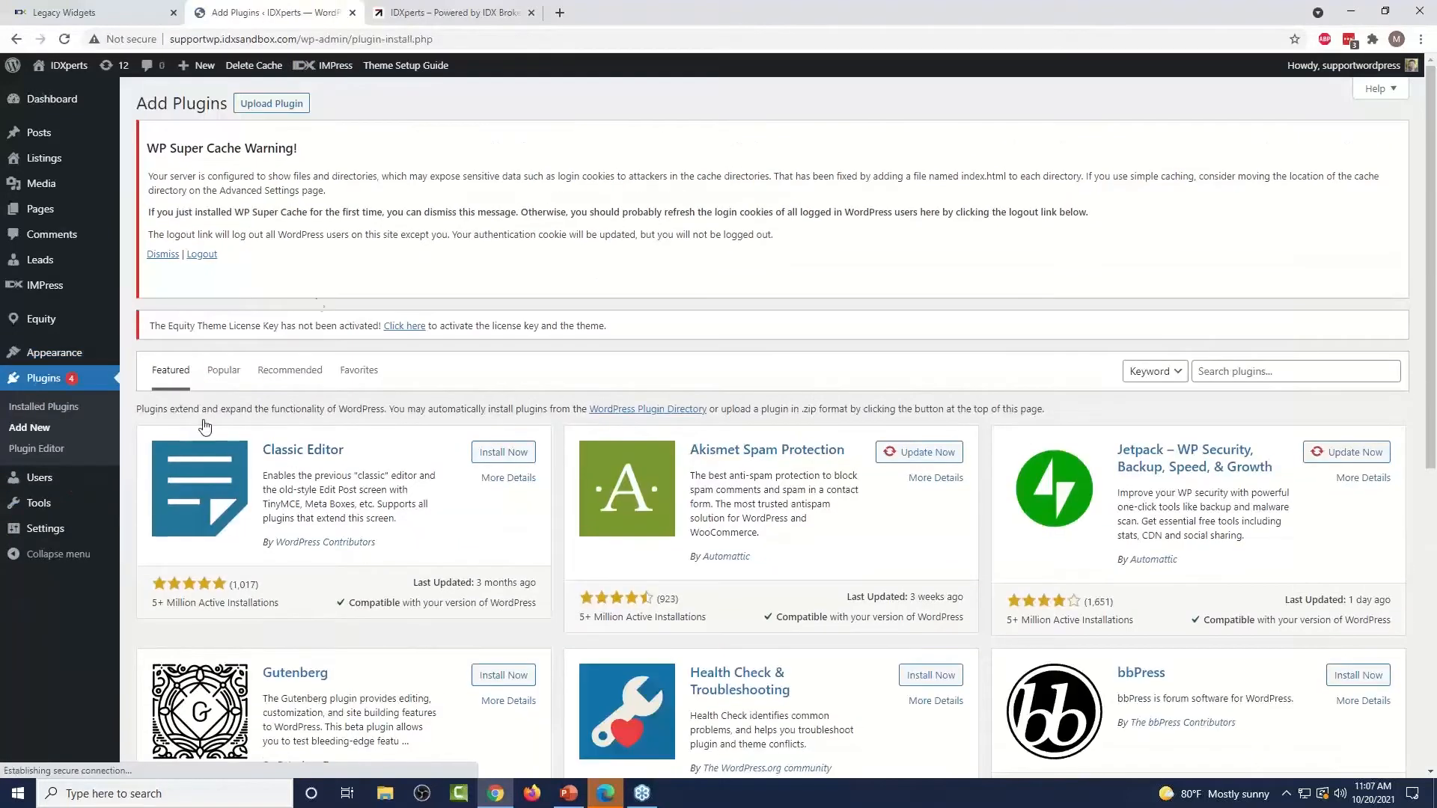
click(1284, 369)
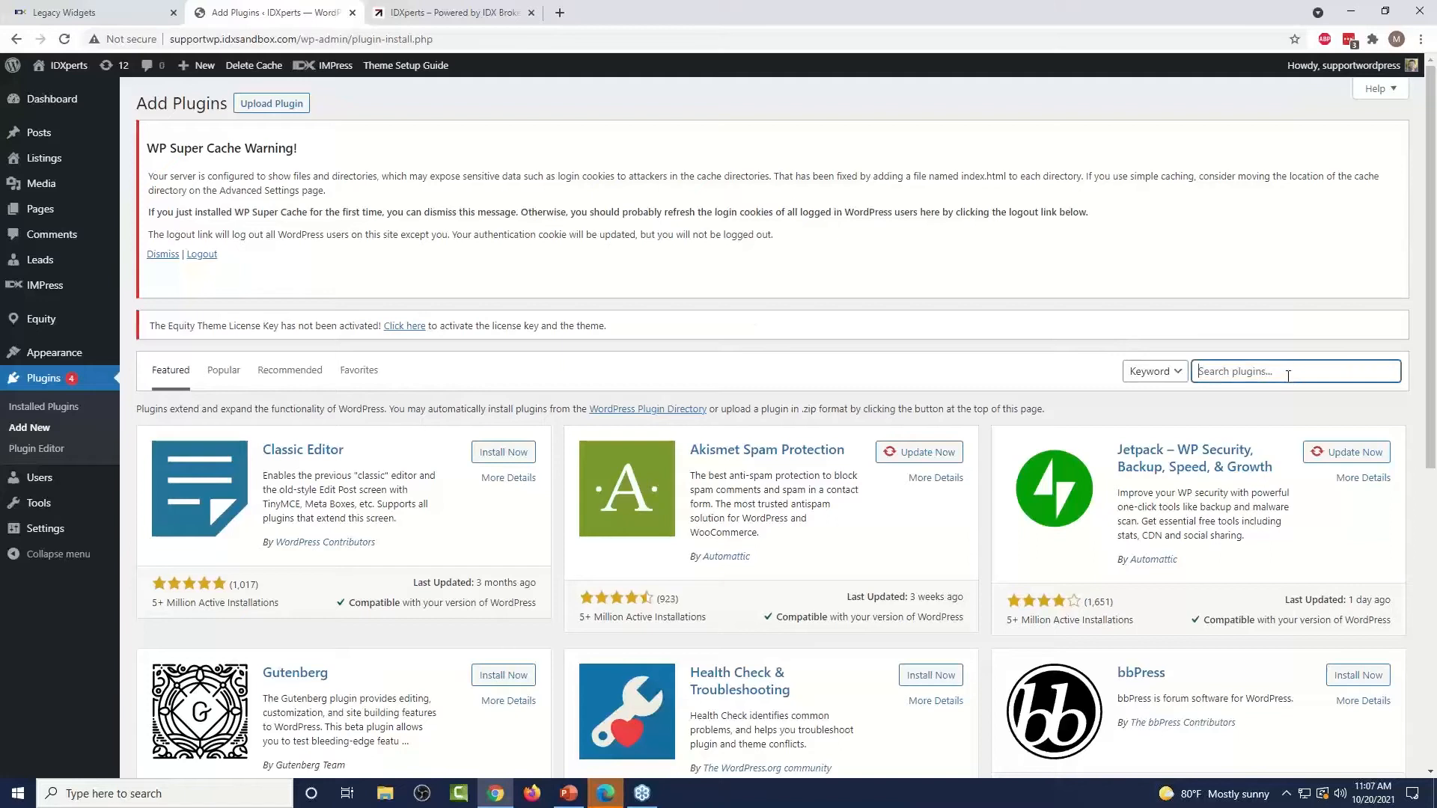
text(Impress for IDX broker)
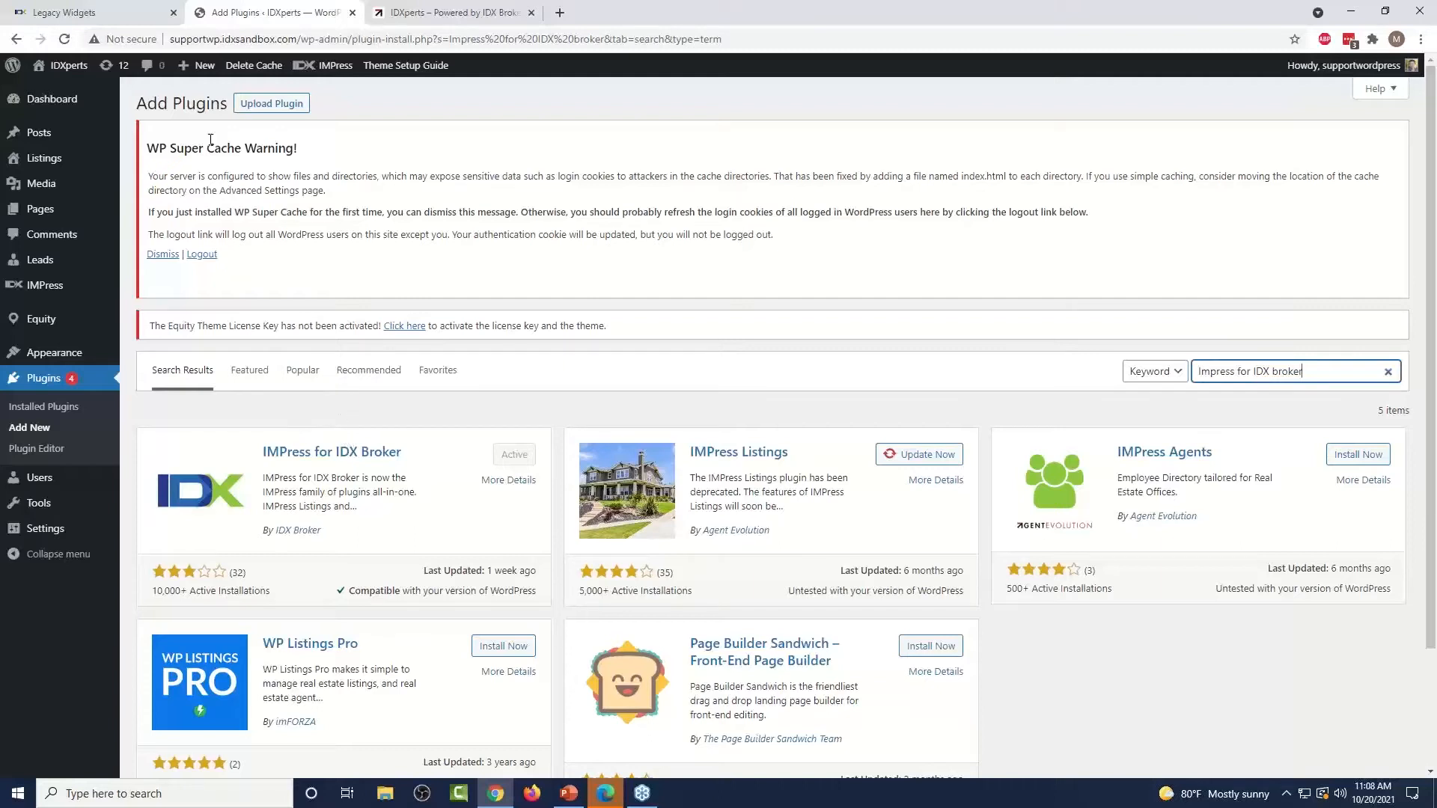
- Switch back to the IDX Broker dashboard and copy the account API key from Access Control
click(124, 13)
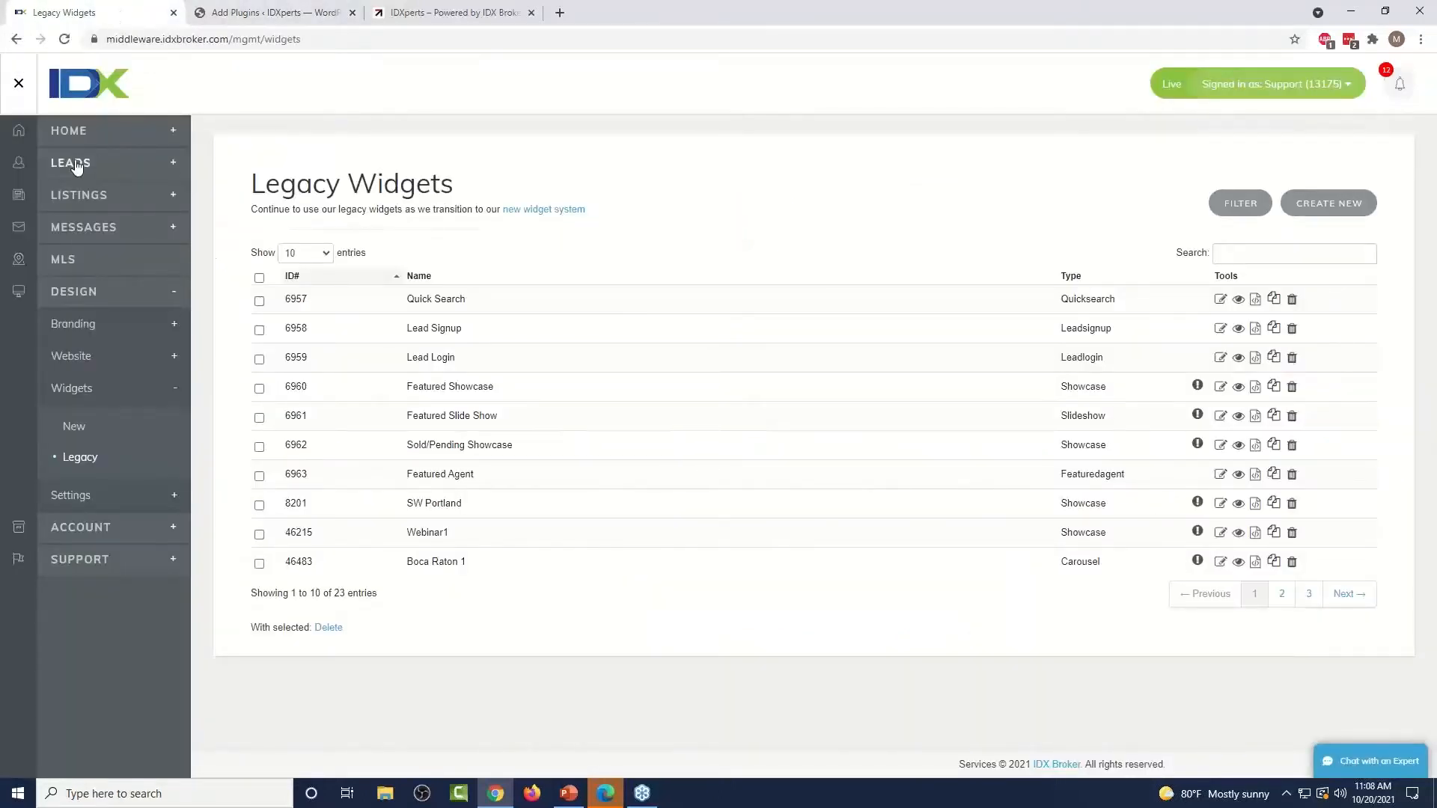
click(83, 134)
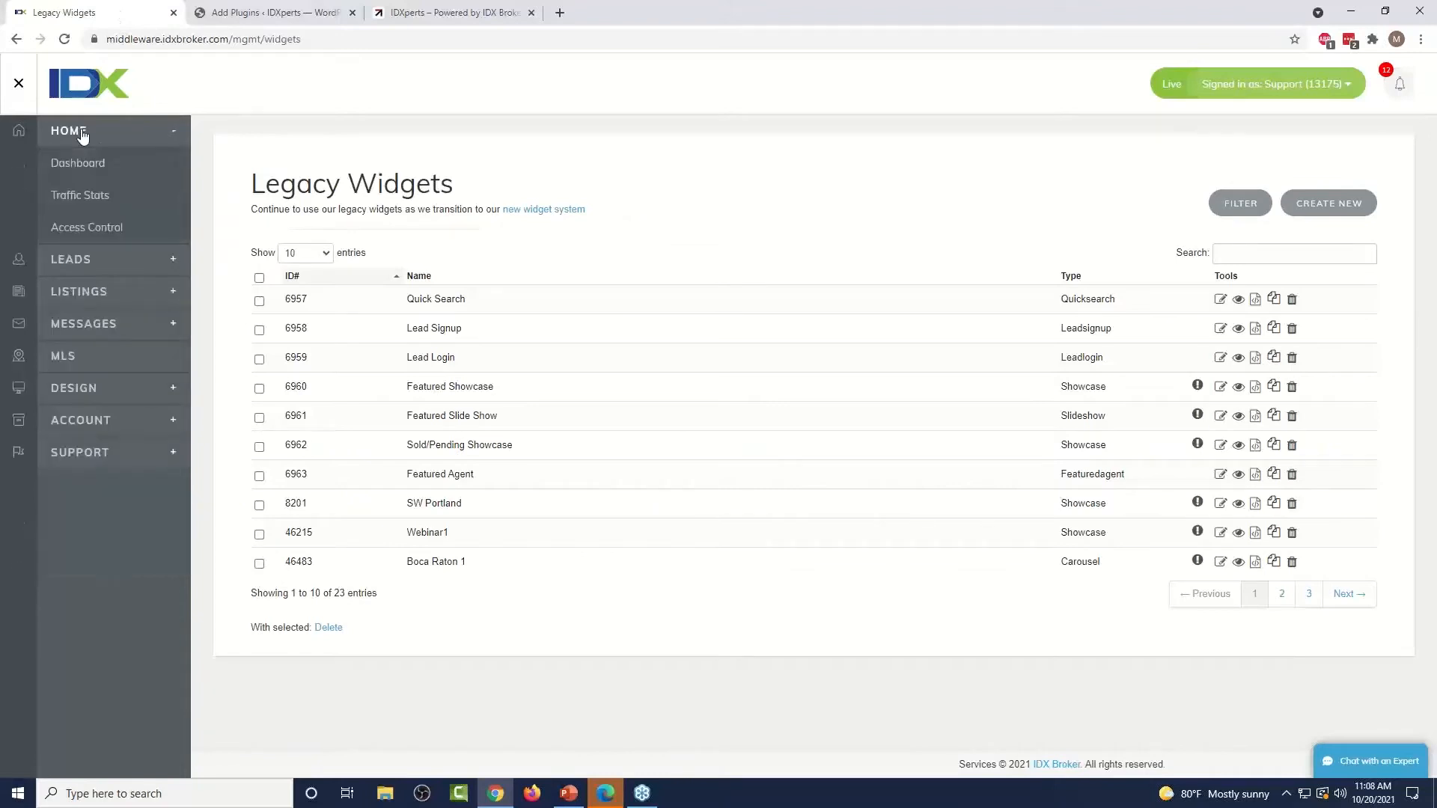
click(104, 231)
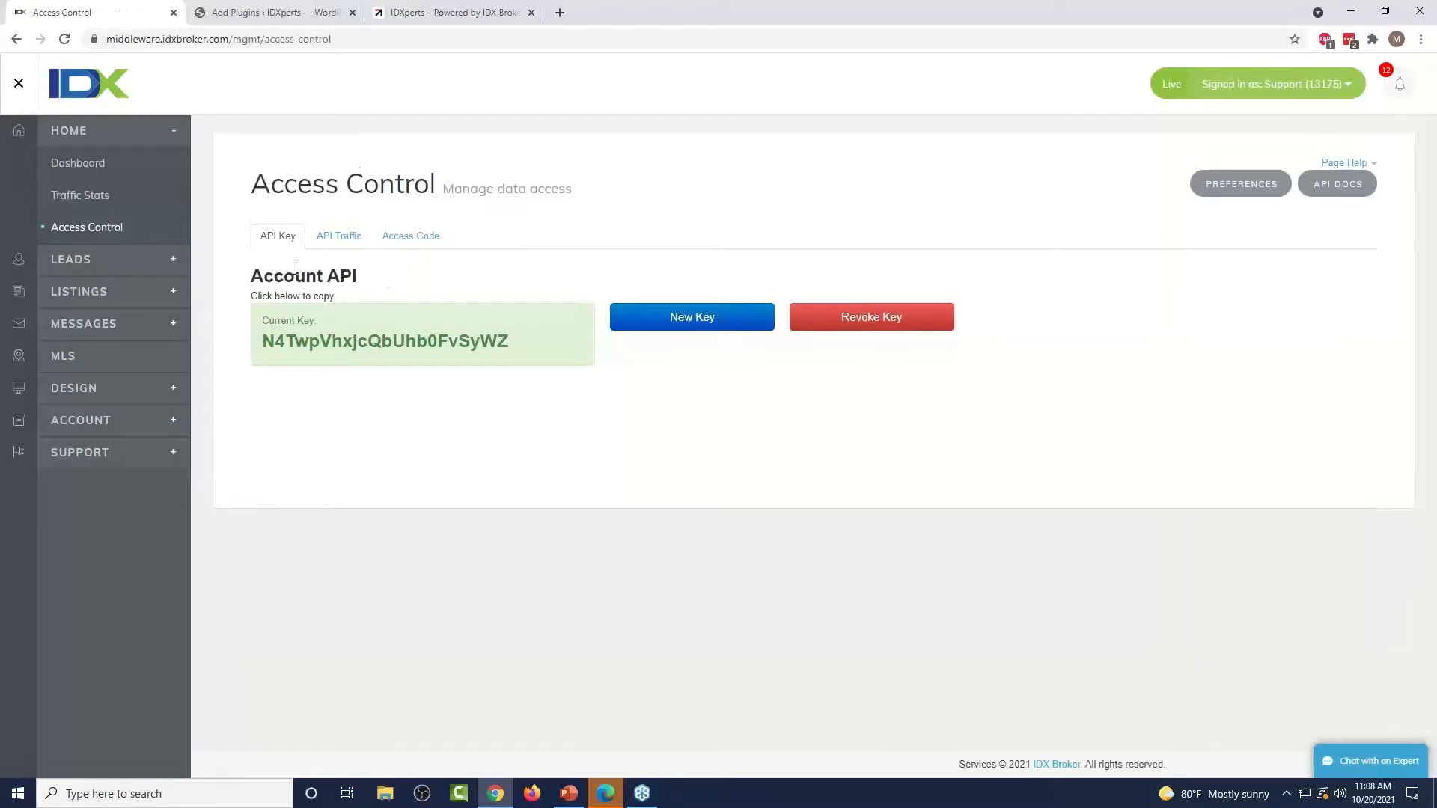
click(468, 338)
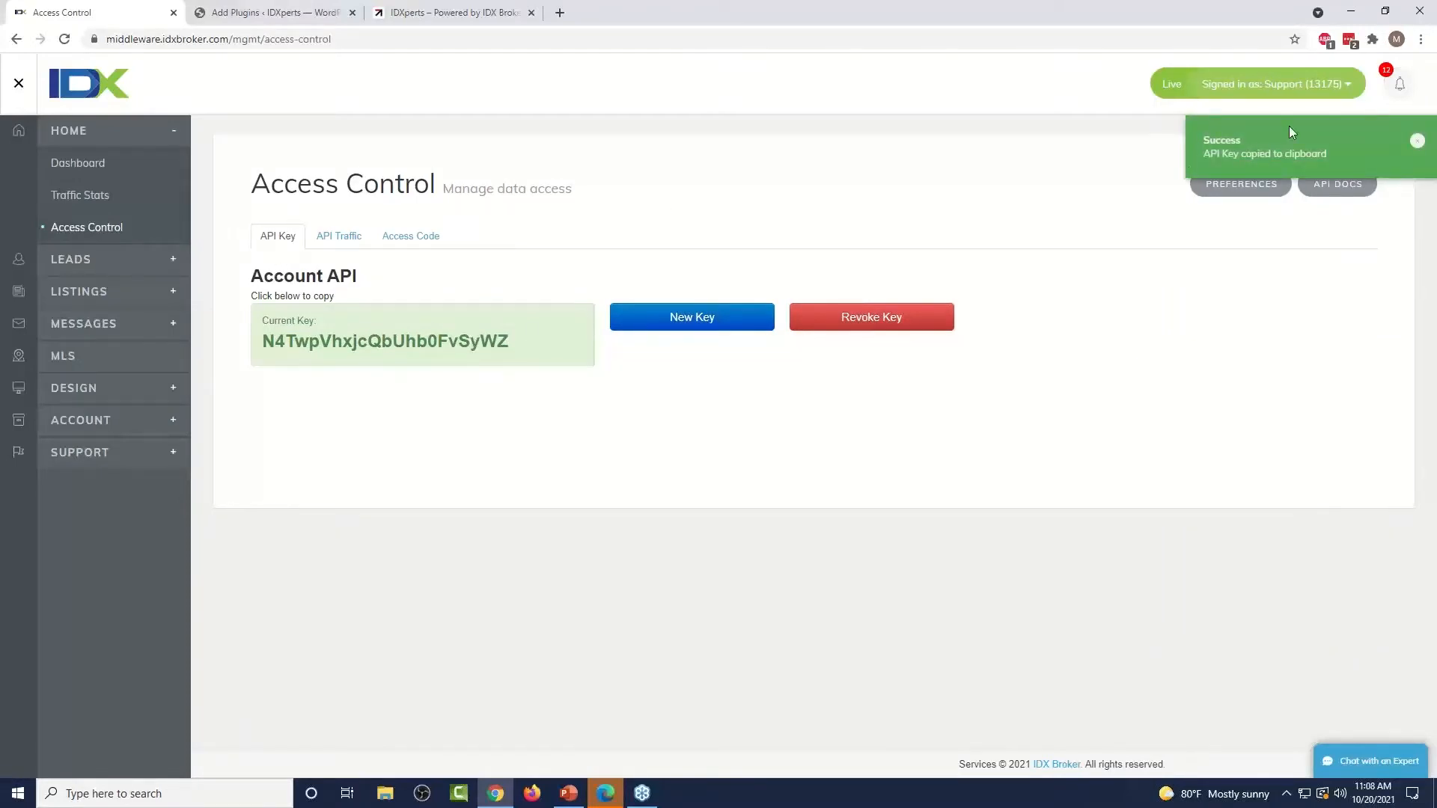
drag(509, 340, 258, 337)
click(404, 343)
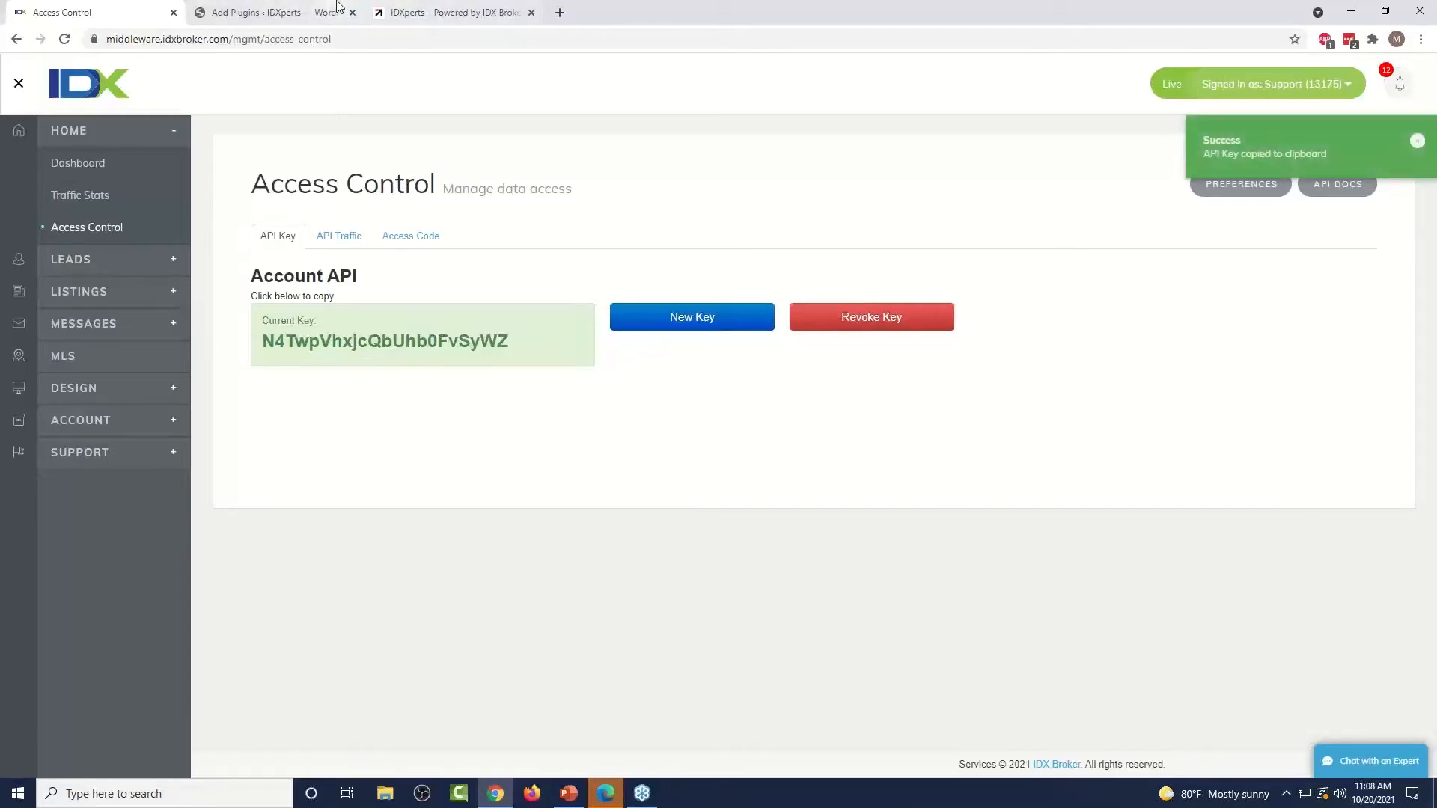
- Return to the WordPress admin and open the IMPress plugin's General Settings
click(309, 8)
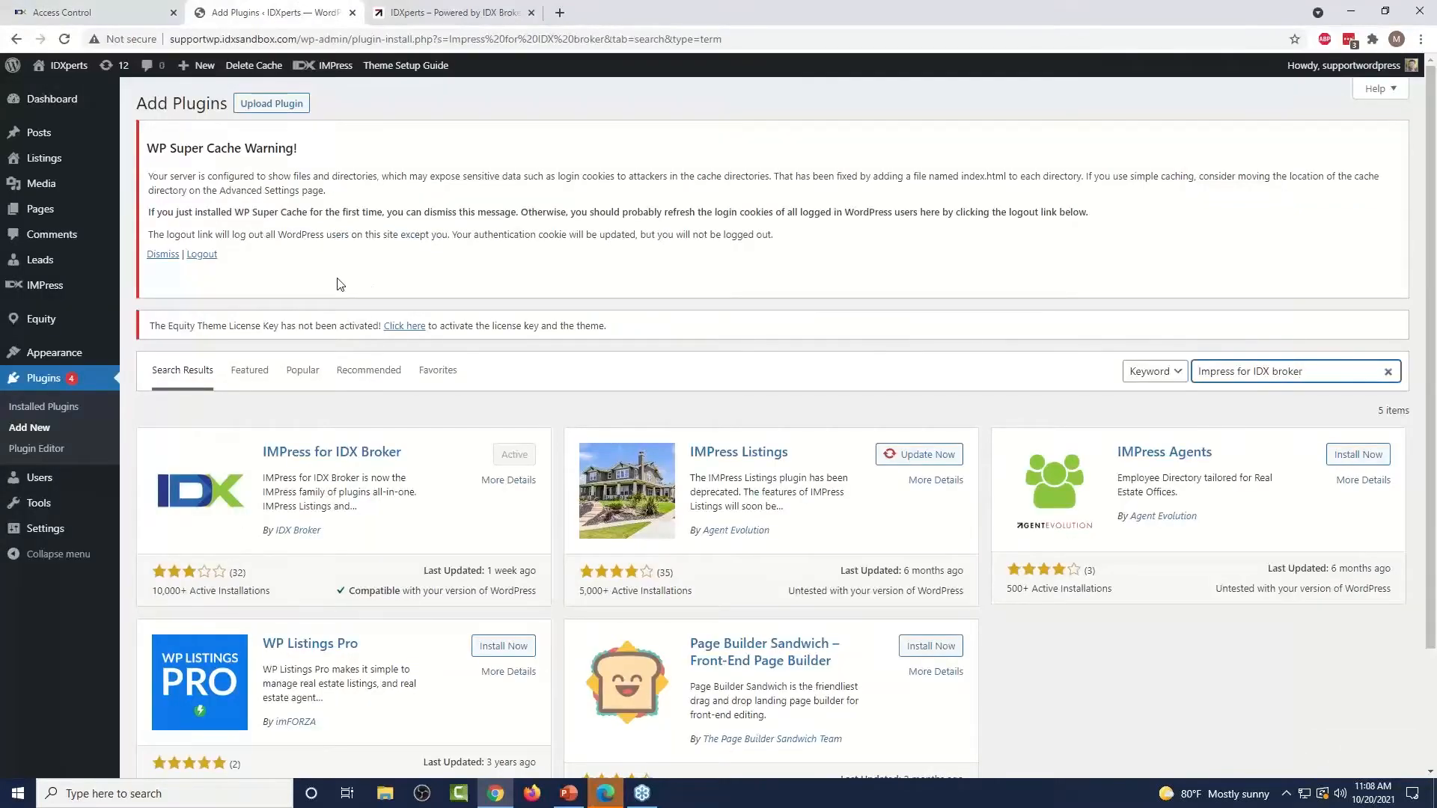
mouse_move(53, 291)
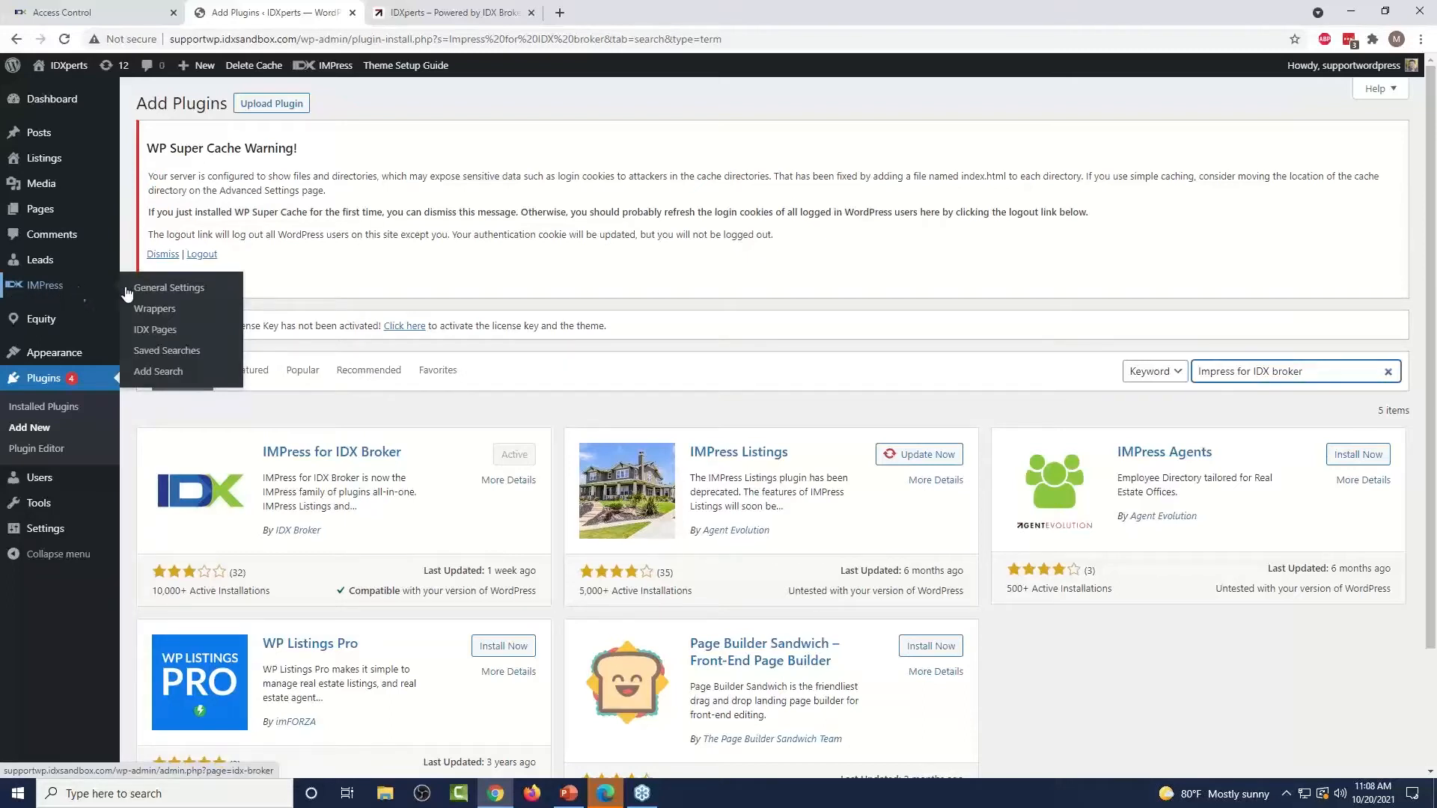
click(170, 290)
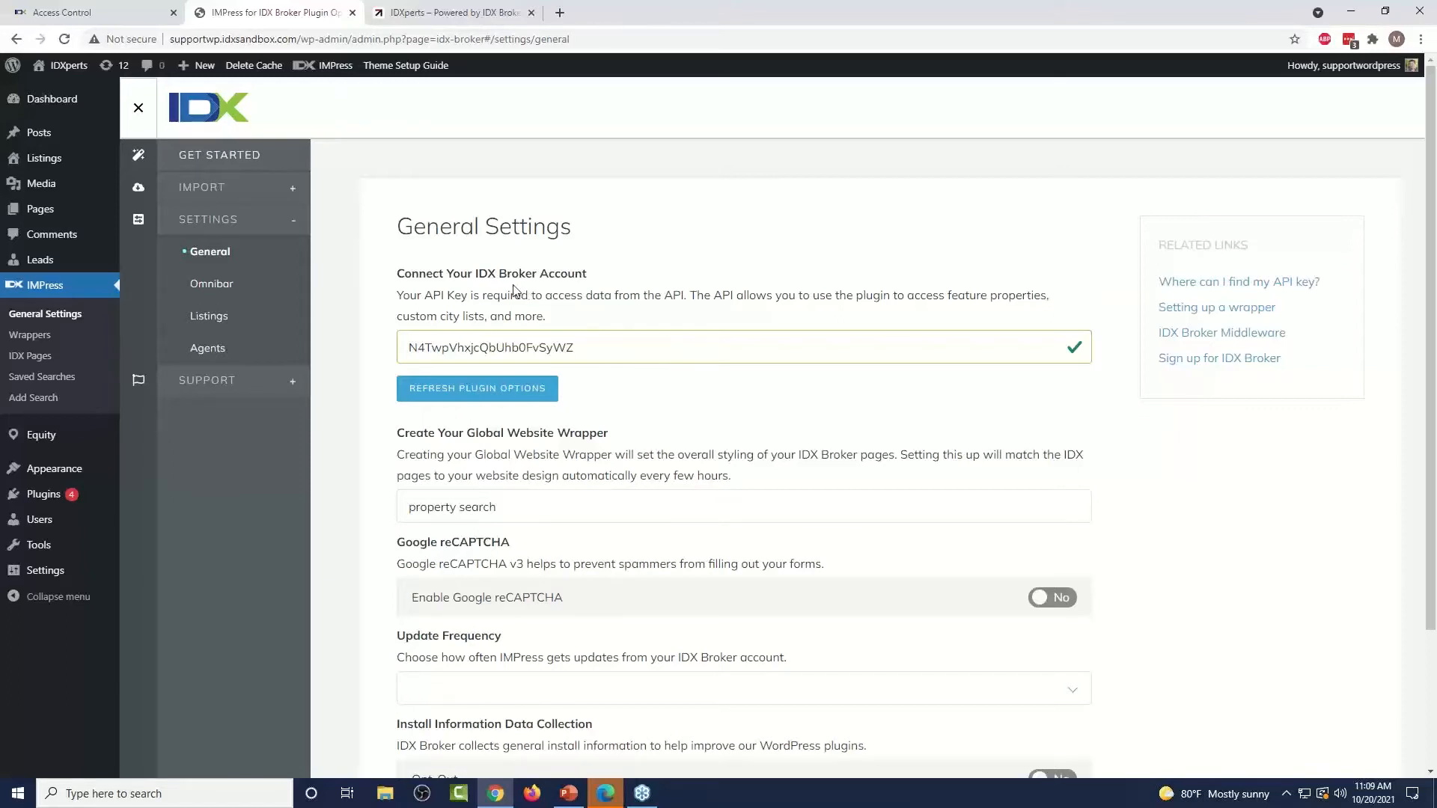
- Switch to the IDX Broker dashboard and open the Advanced Search page from the website page templates
click(131, 11)
click(128, 390)
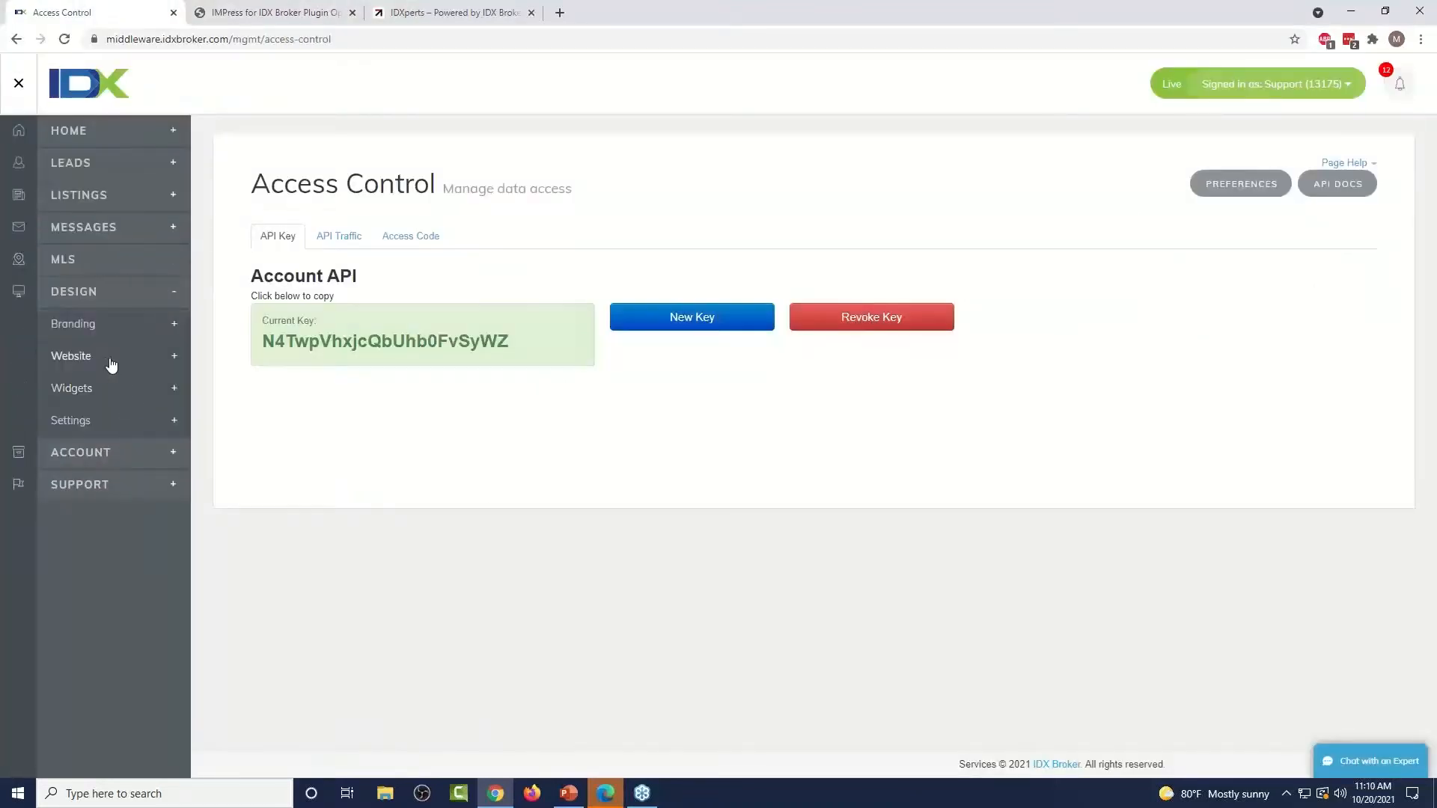
click(109, 356)
click(107, 397)
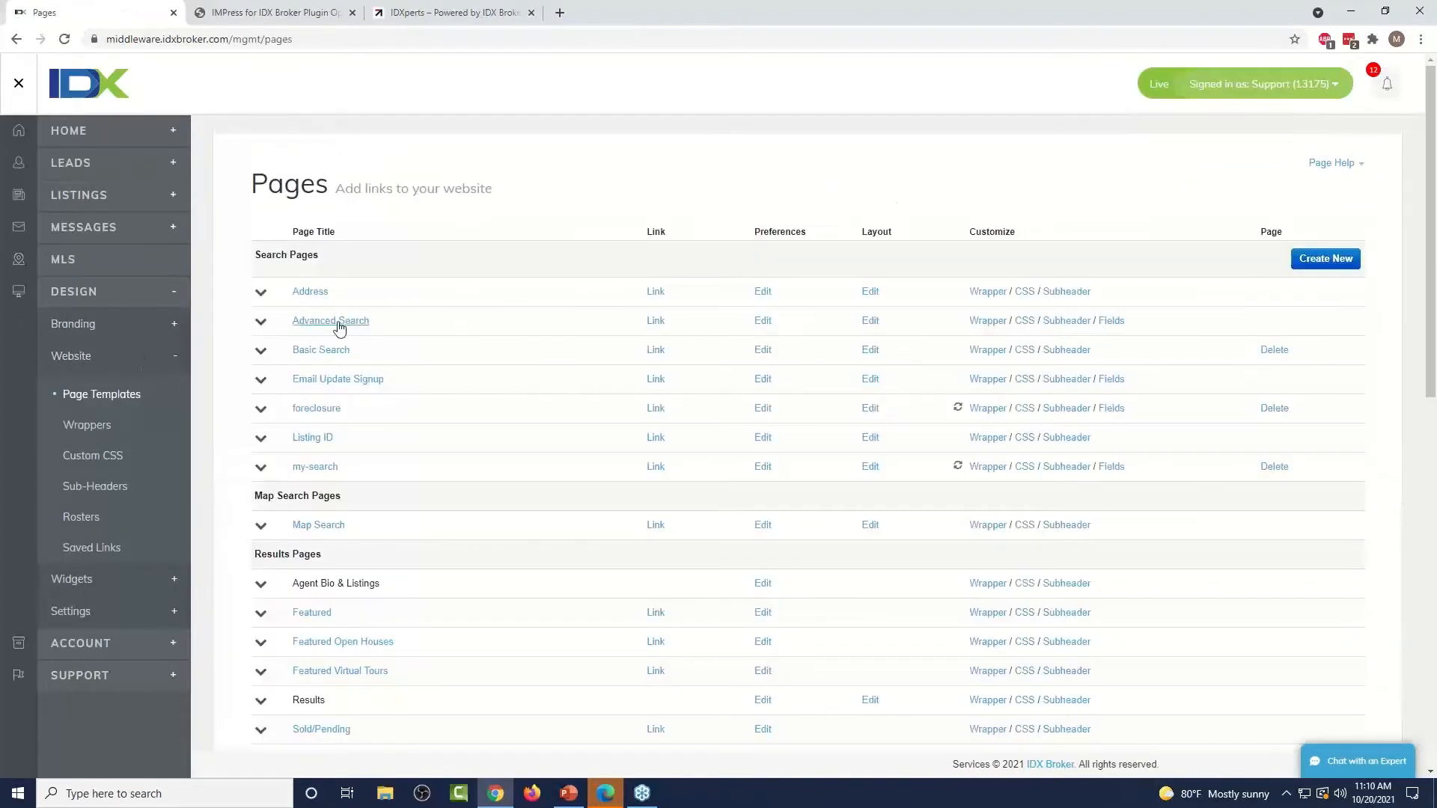
click(338, 326)
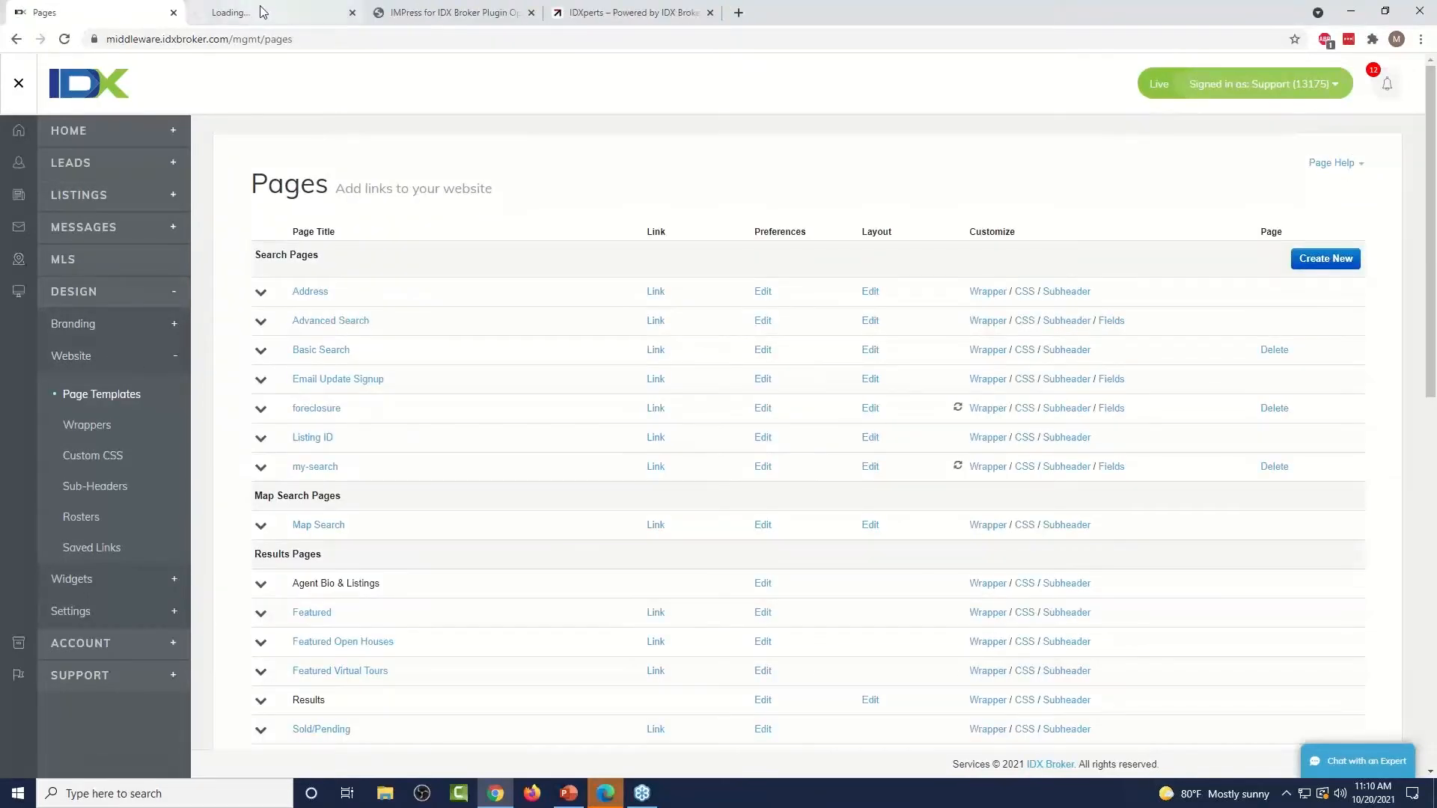
- Place the IDXperts home page beside the Advanced Search page and compare its header and styling with the property search form
click(465, 9)
drag(463, 6, 449, 14)
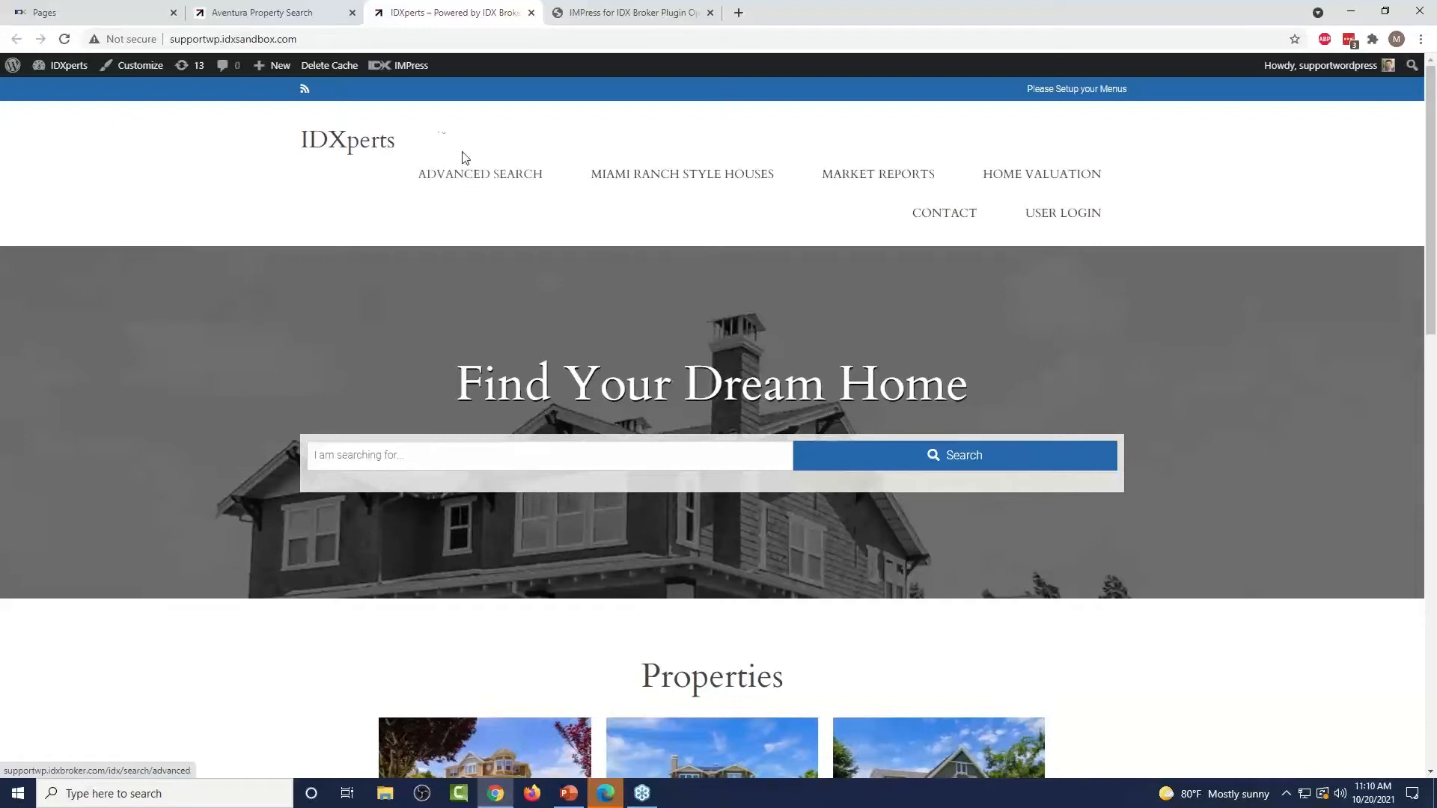
click(306, 10)
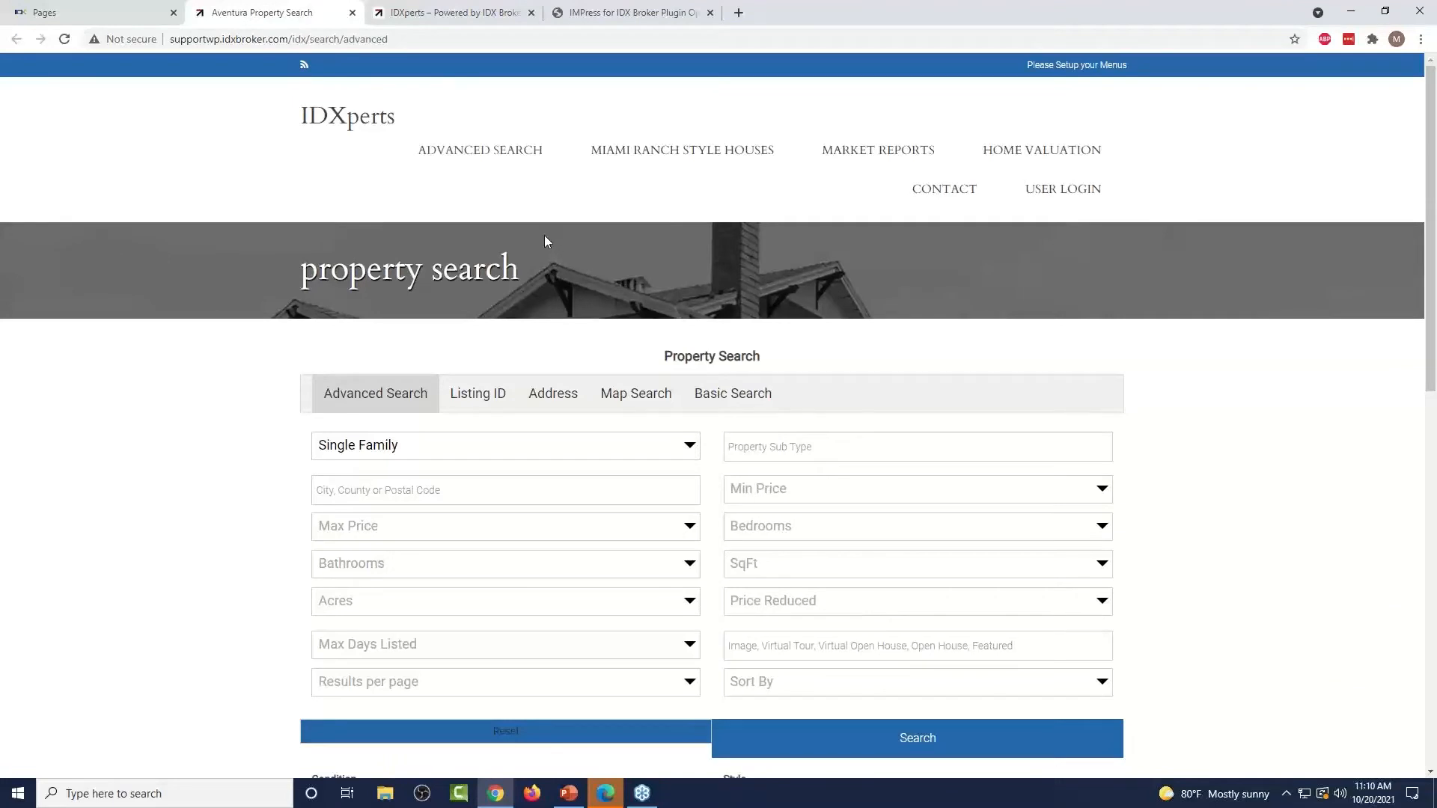
scroll(543, 236, down, 2)
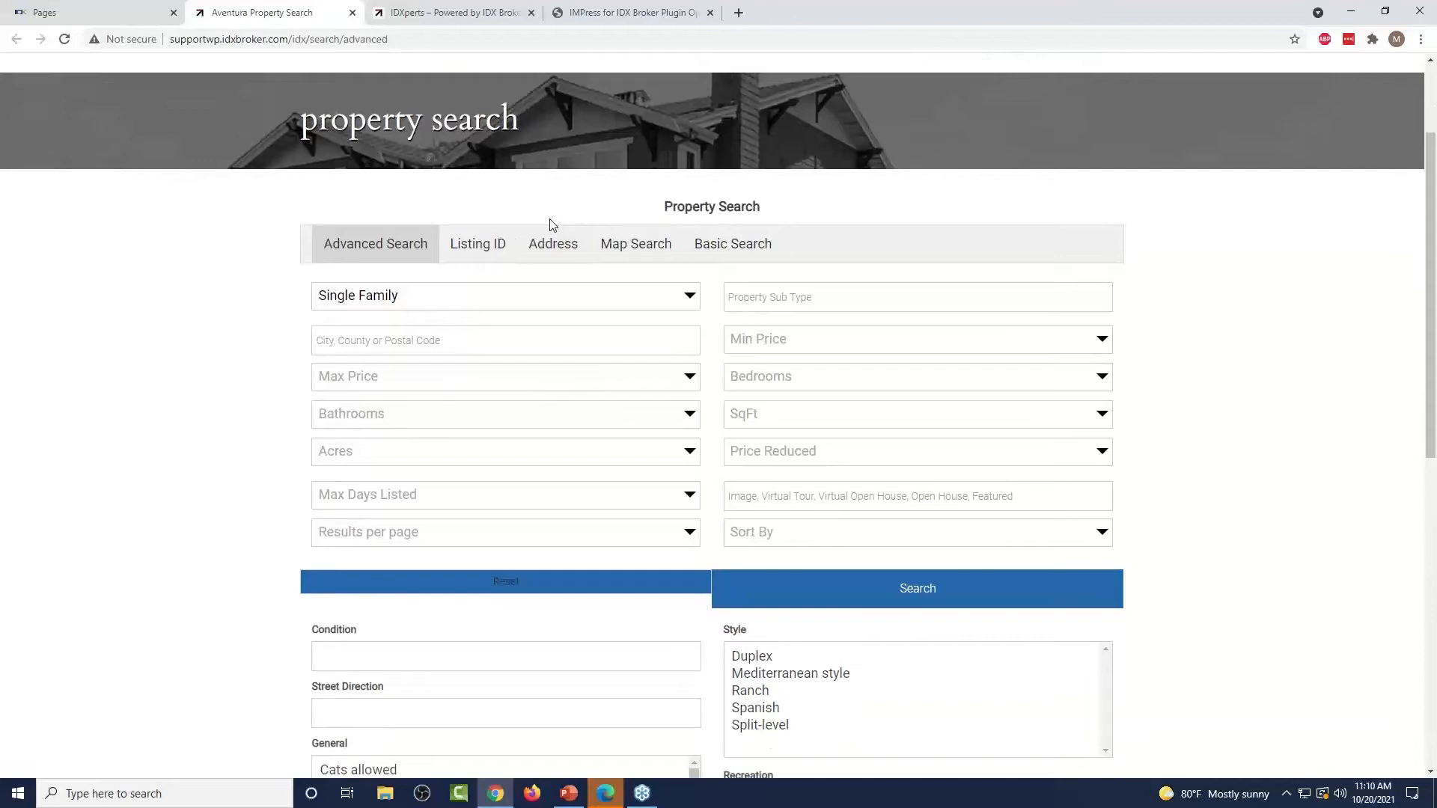
scroll(554, 224, up, 2)
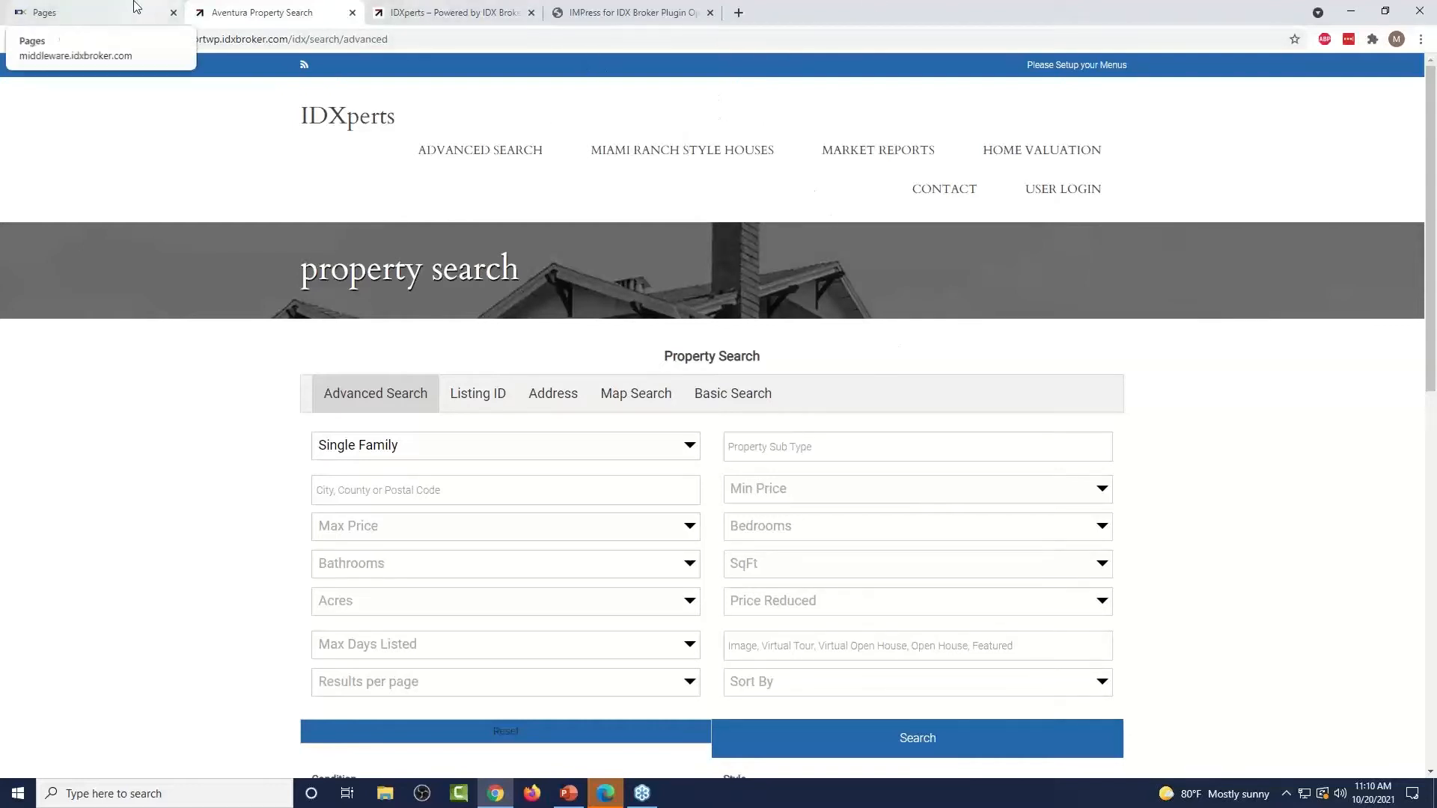
scroll(667, 289, down, 1)
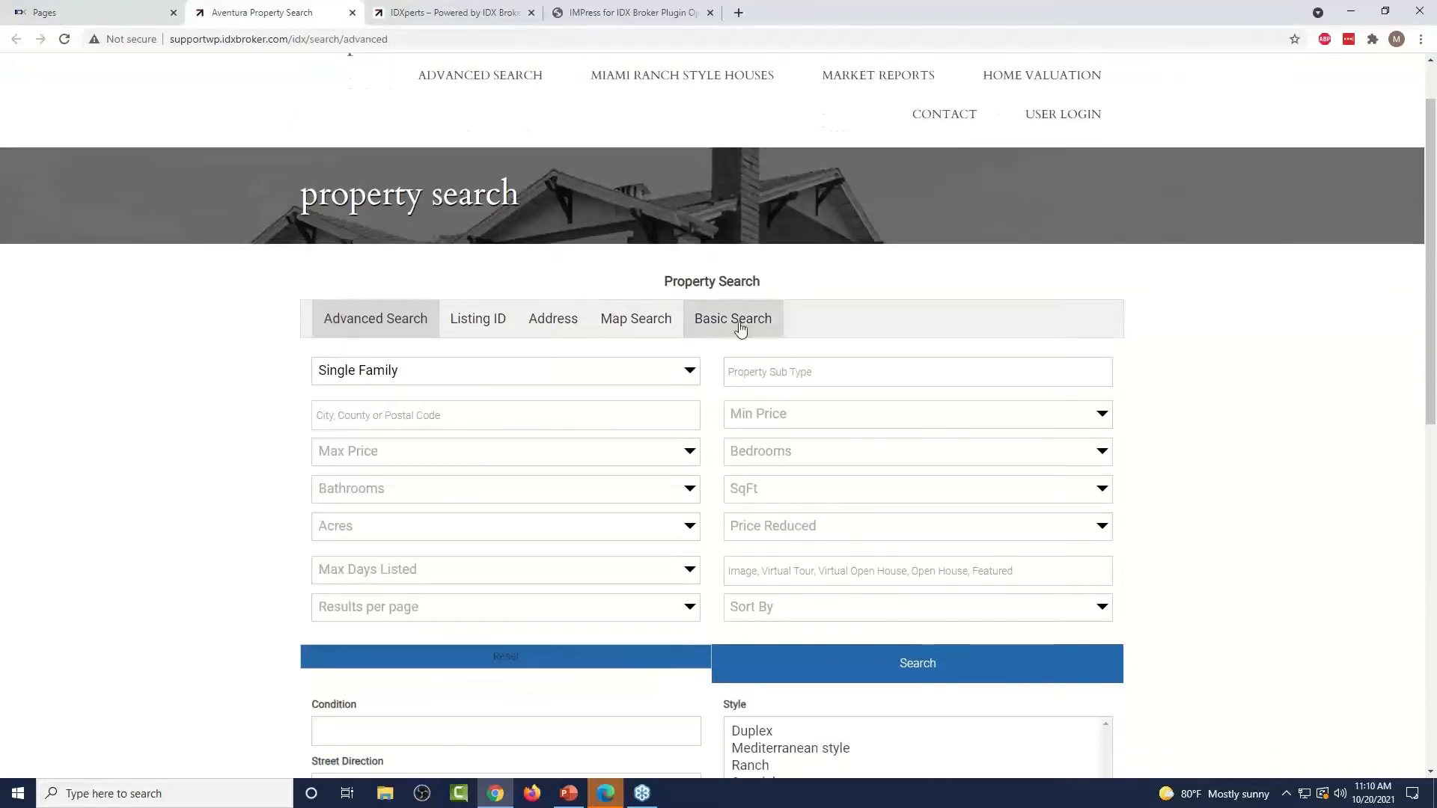
scroll(666, 279, up, 1)
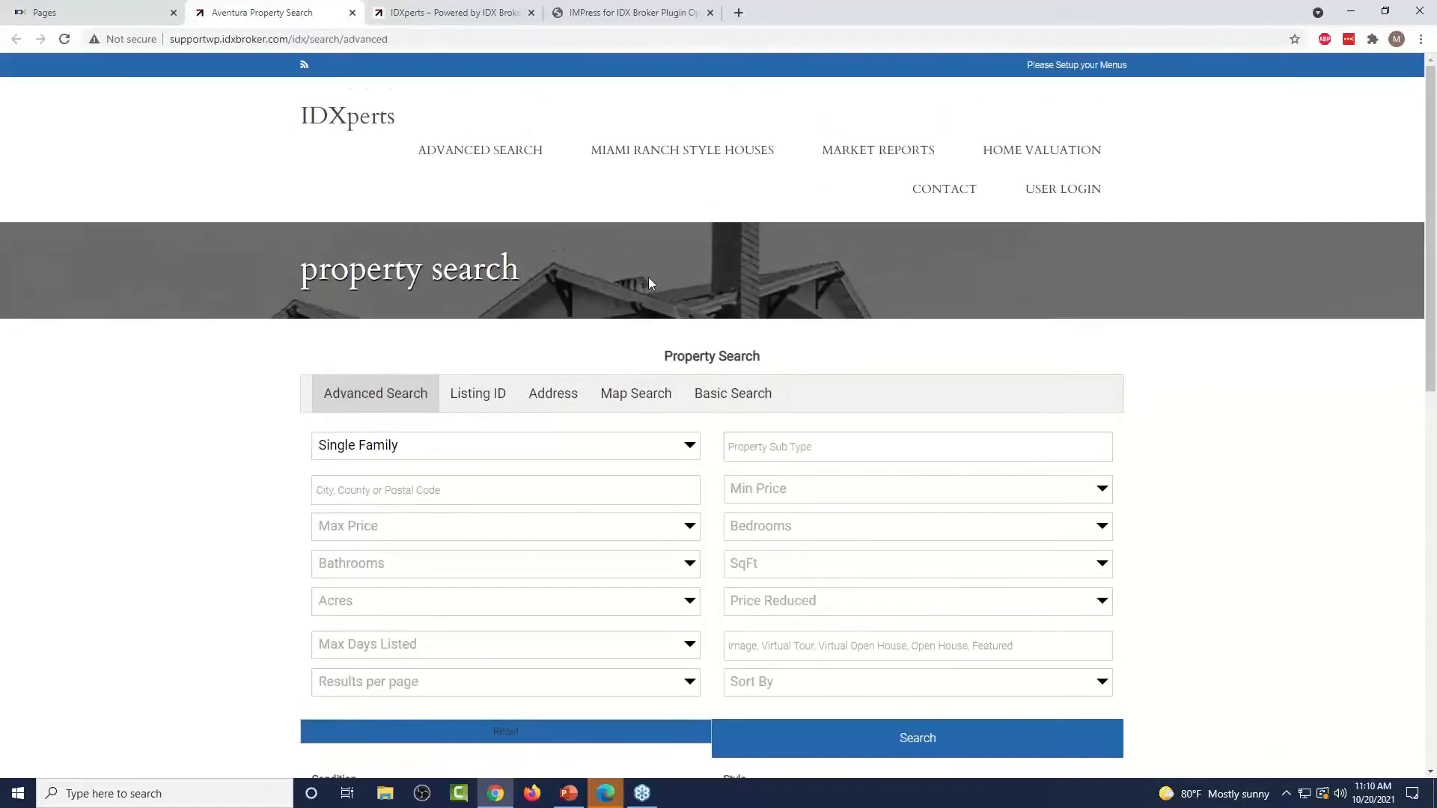
- Check the page links in the IDX Broker template list and the global website wrapper name in the IMPress General Settings
click(137, 8)
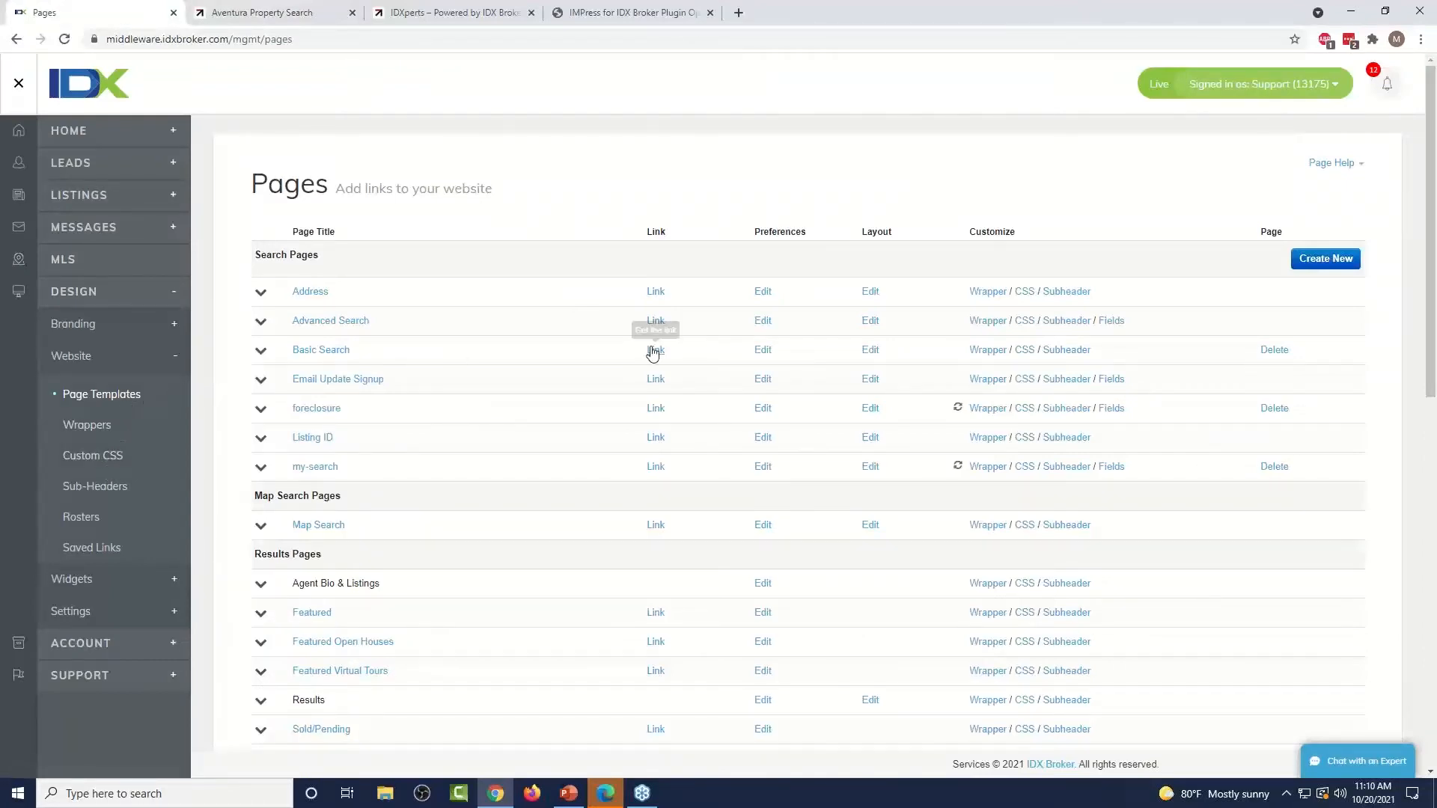
click(618, 13)
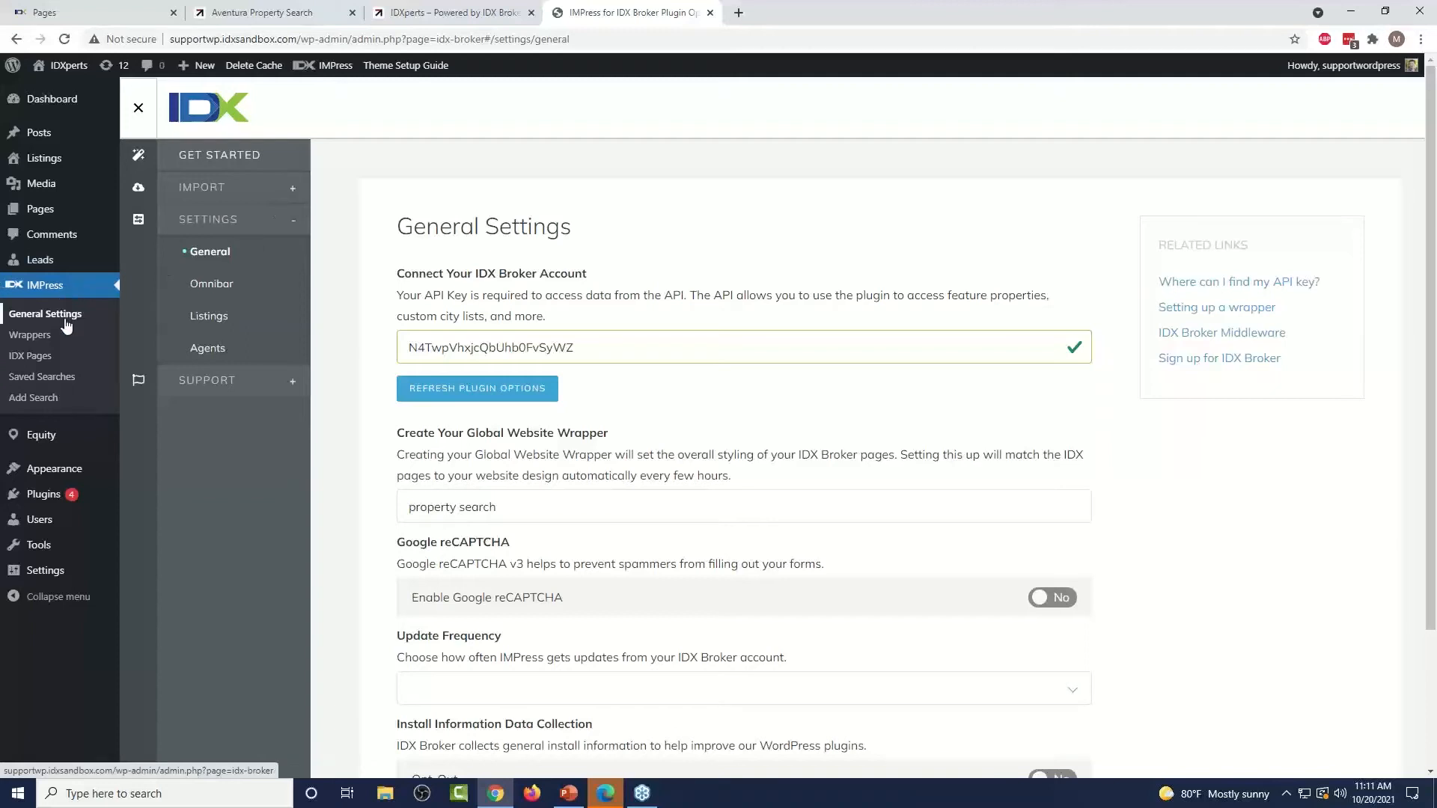
scroll(638, 331, down, 2)
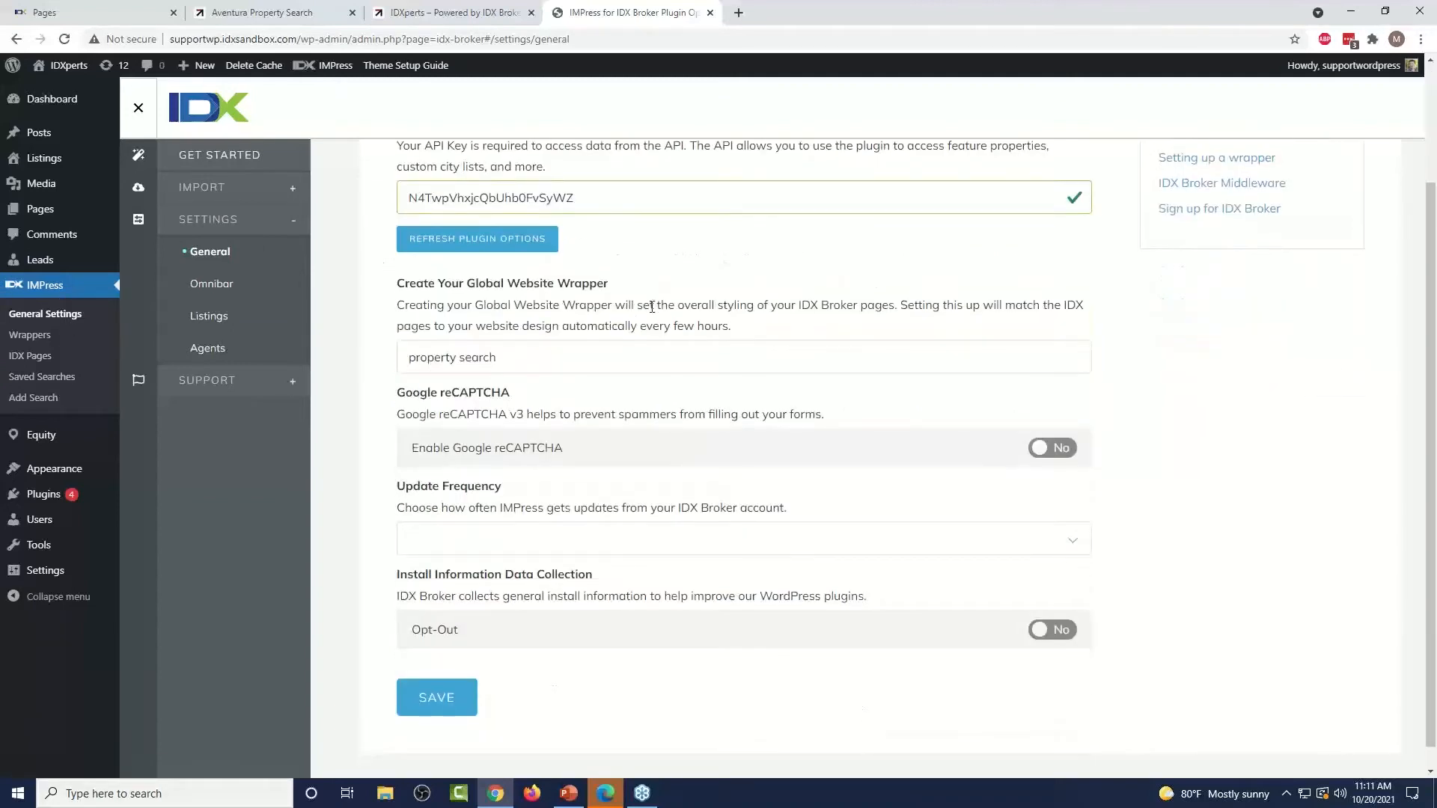
click(509, 358)
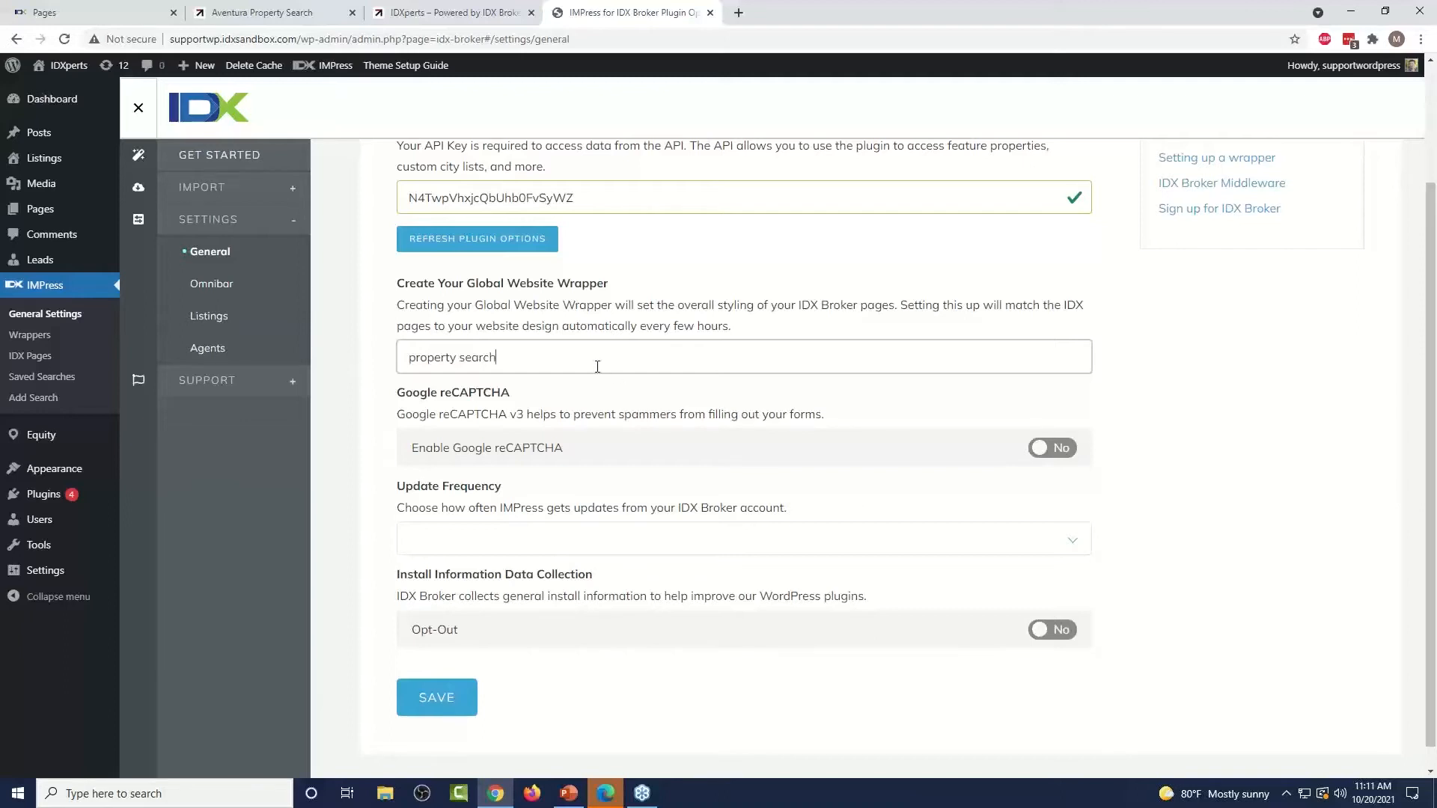
scroll(597, 367, down, 1)
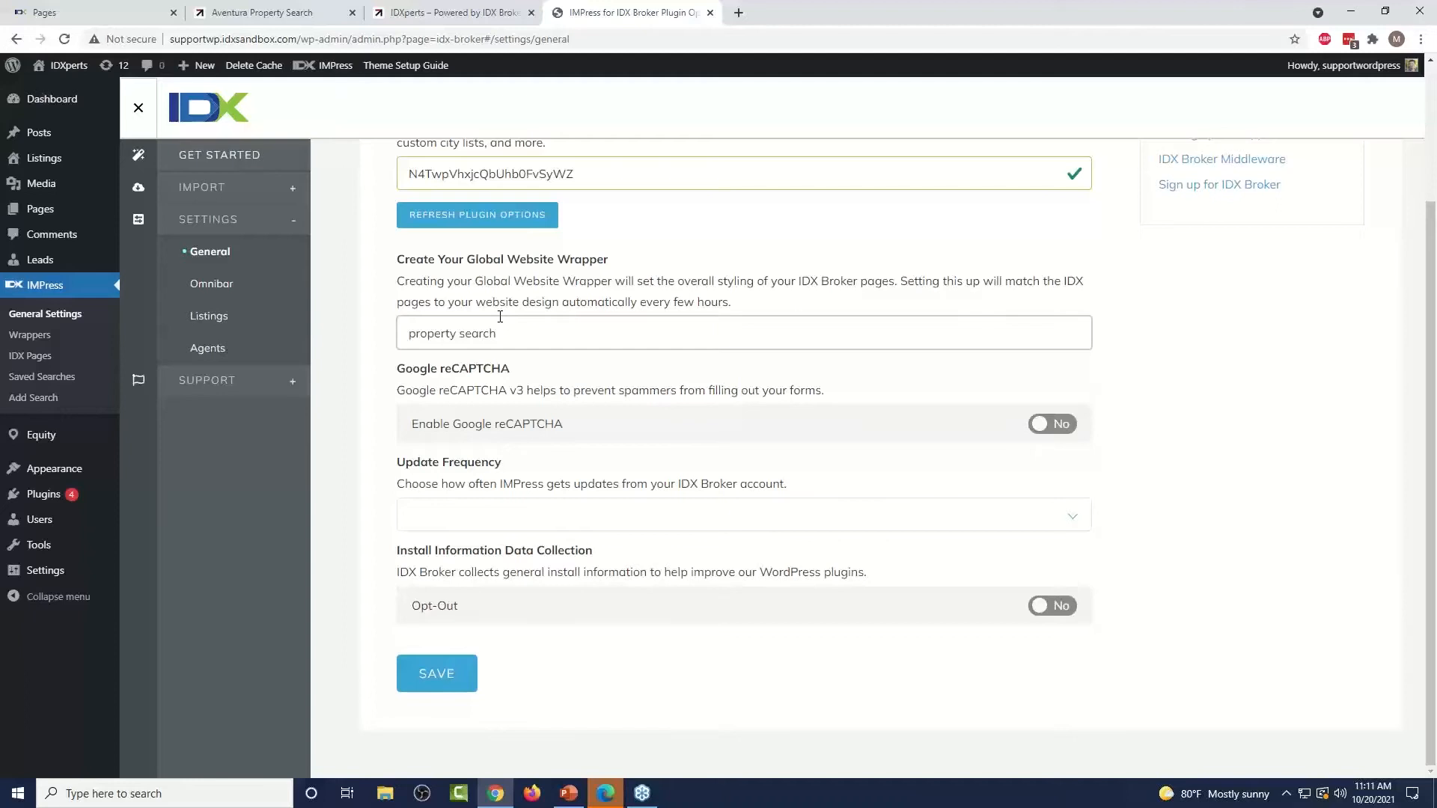
- Review the IDX Broker page templates list and the navigation links in the IDXperts home page header
click(80, 9)
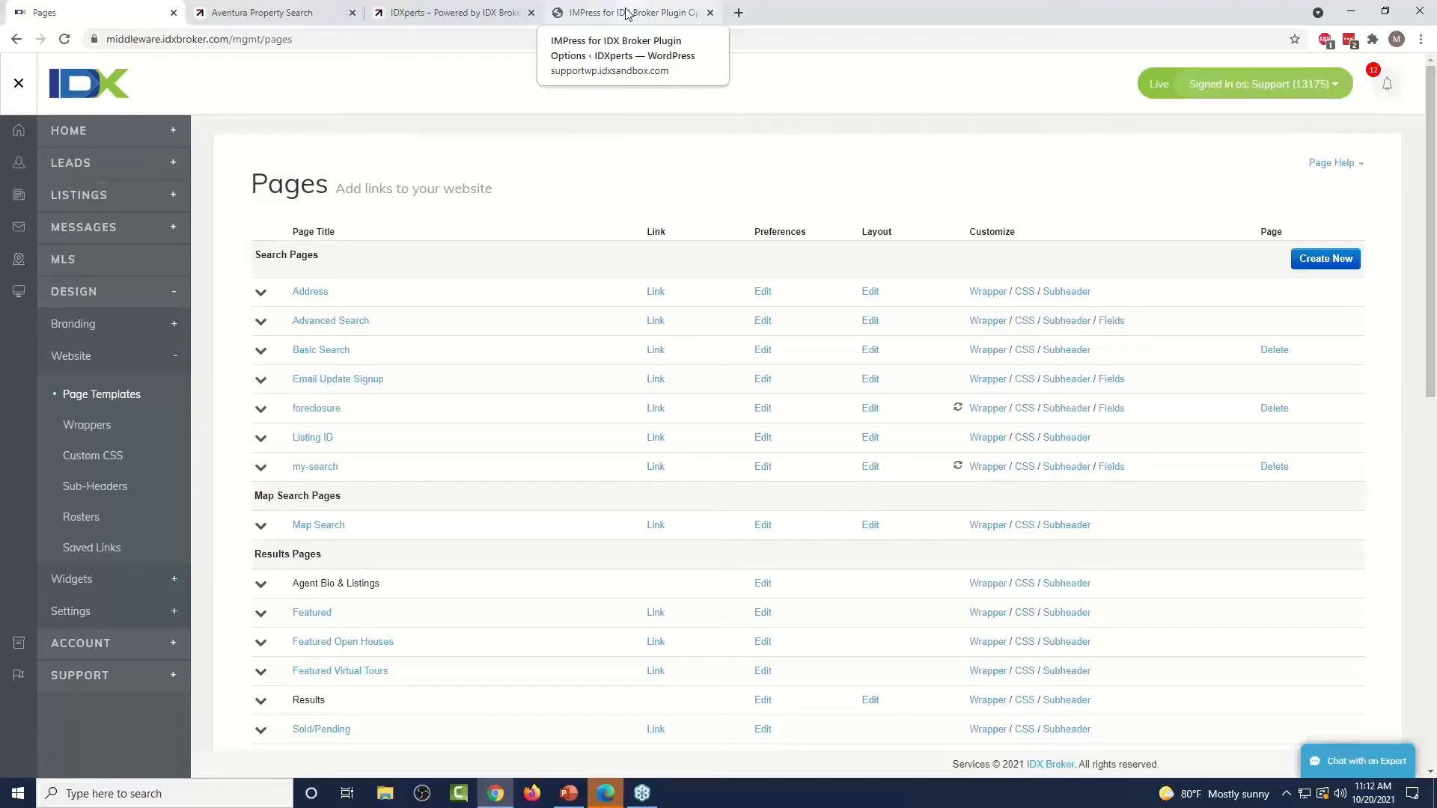
click(440, 9)
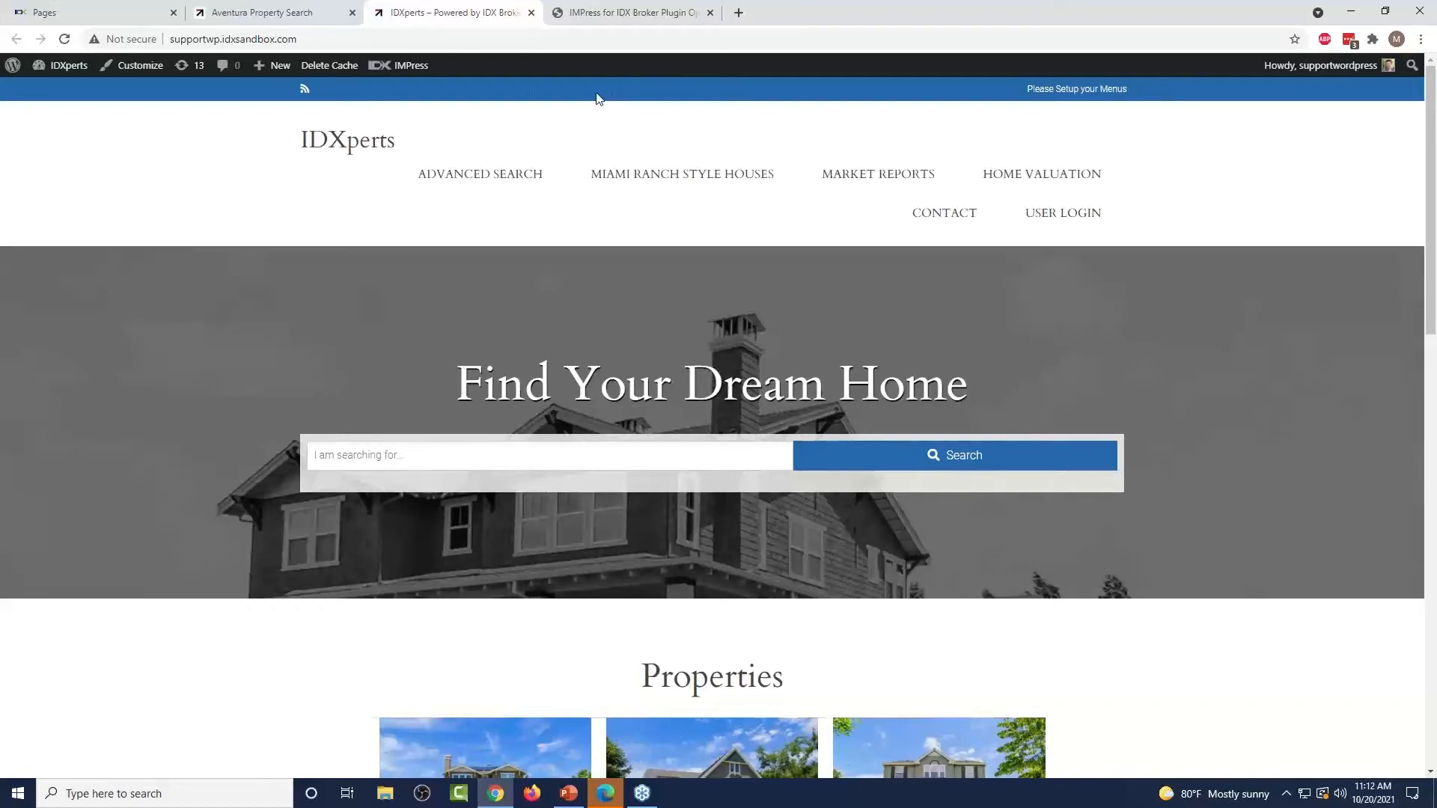
mouse_move(417, 72)
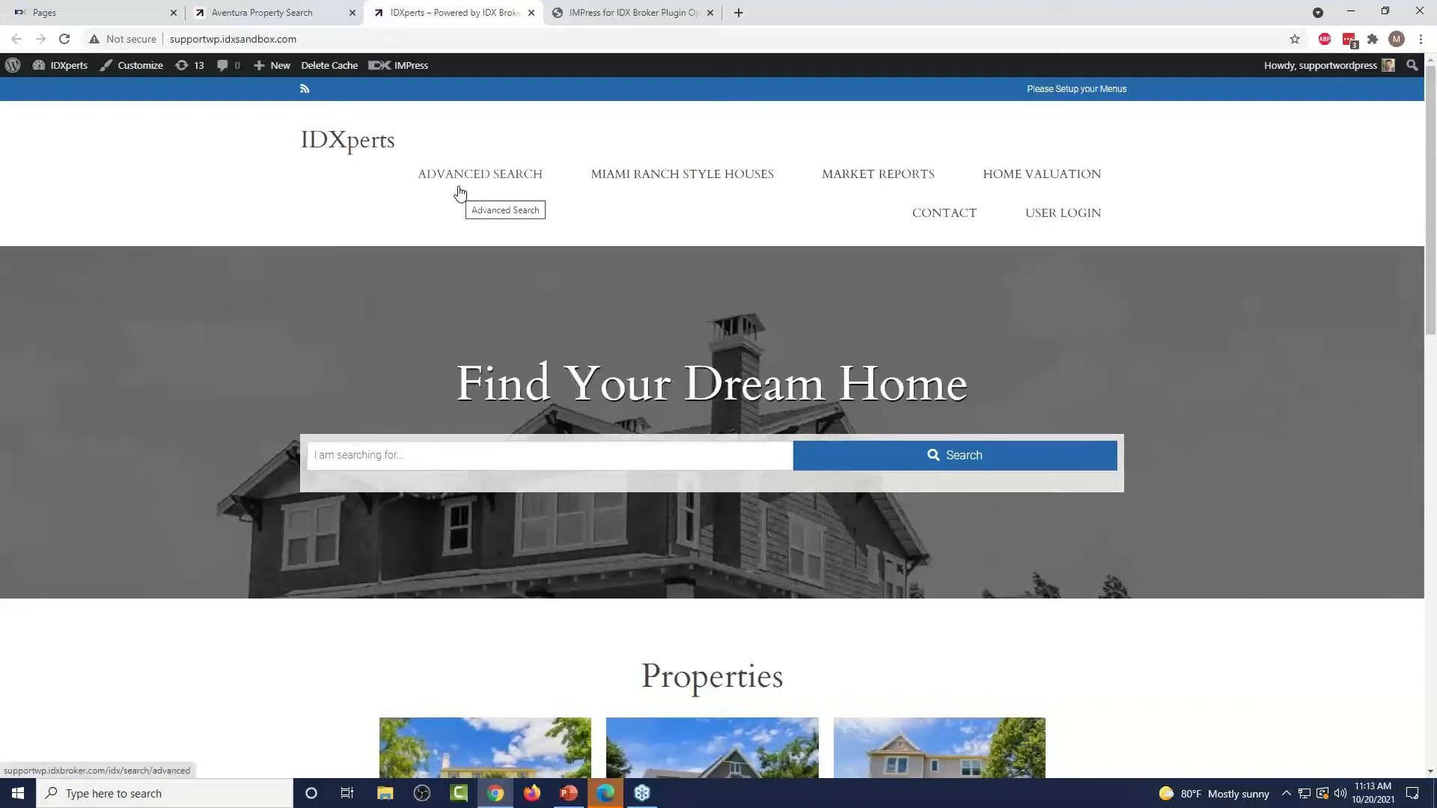
- Return to the WordPress admin and open the menu editor showing the Main Menu structure
click(586, 10)
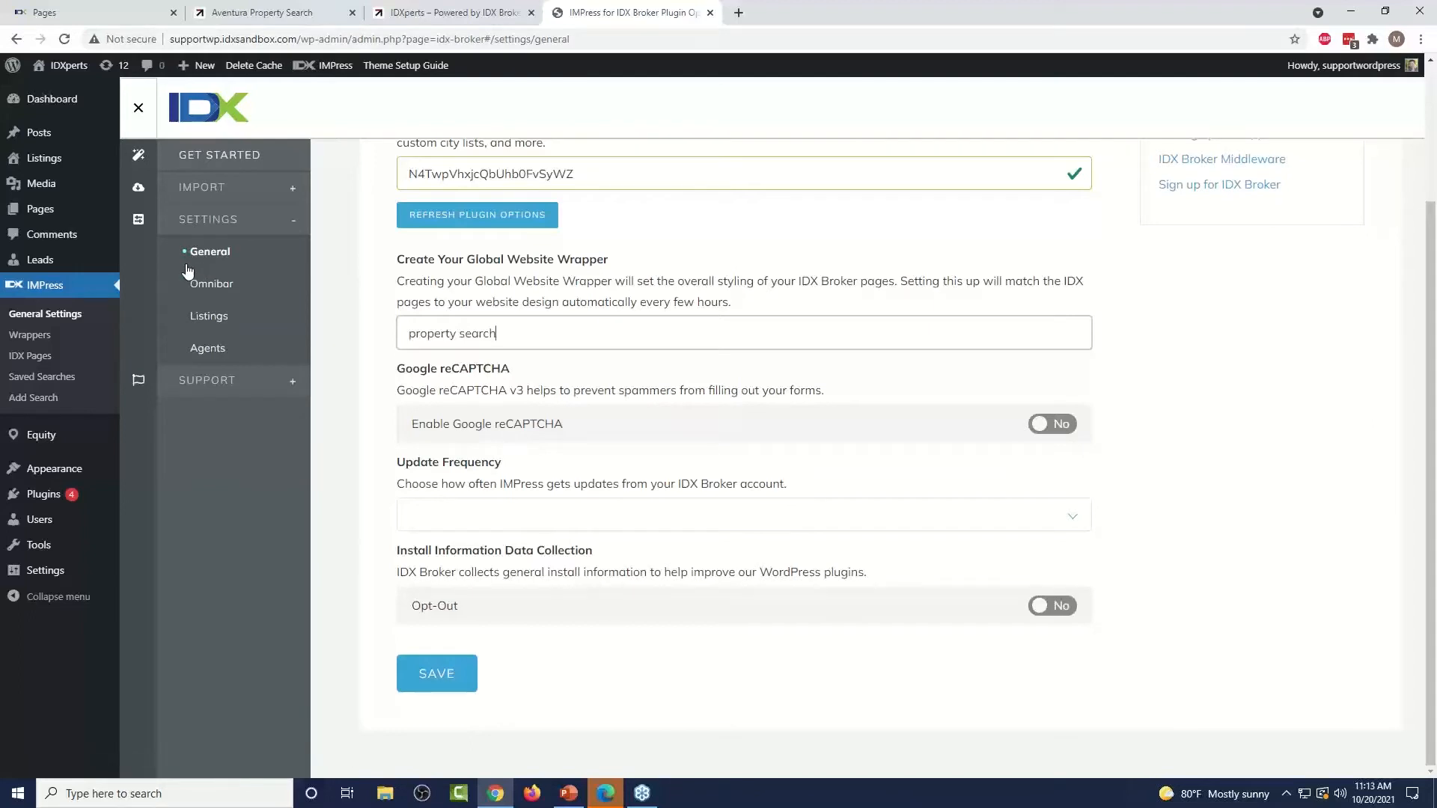
mouse_move(25, 261)
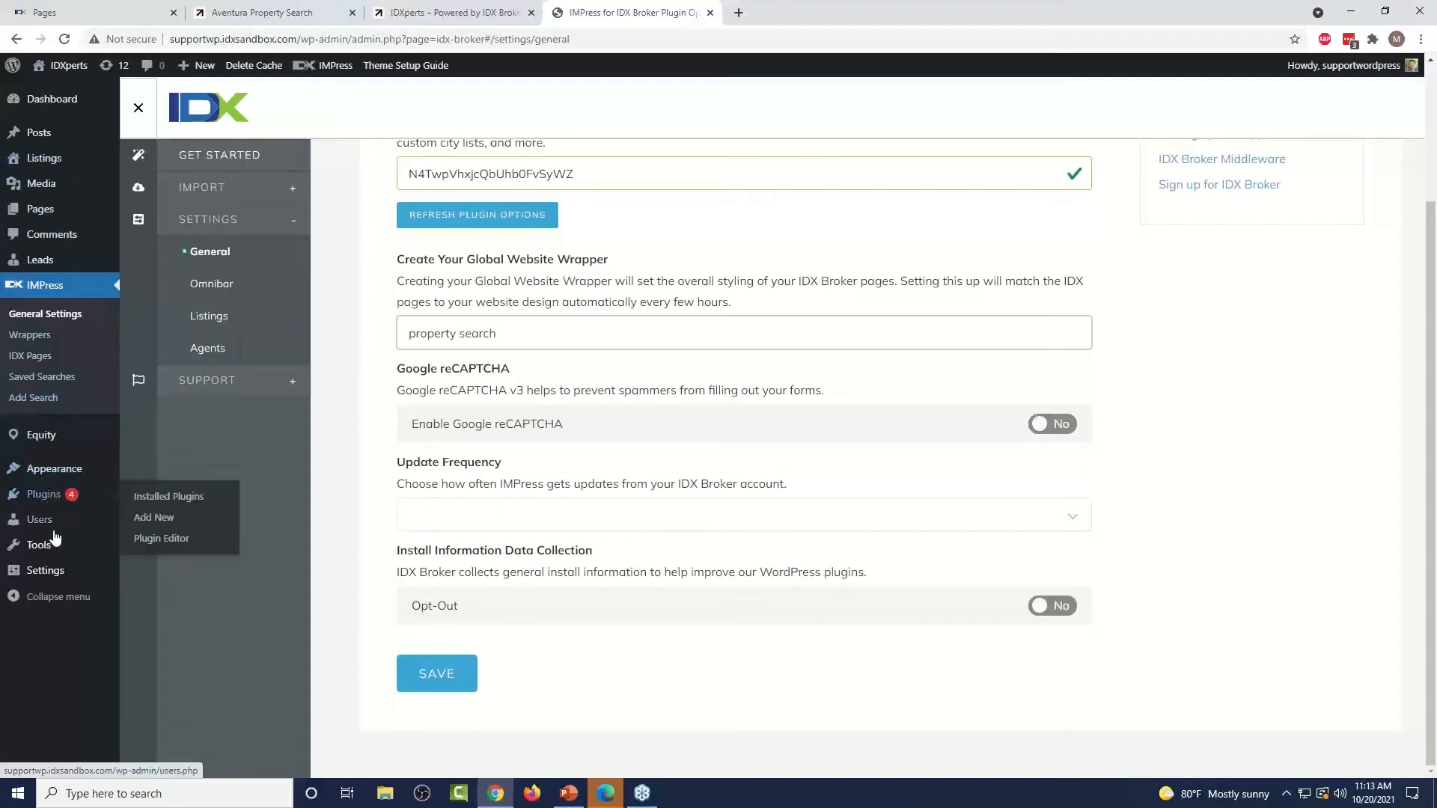
mouse_move(55, 506)
mouse_move(63, 470)
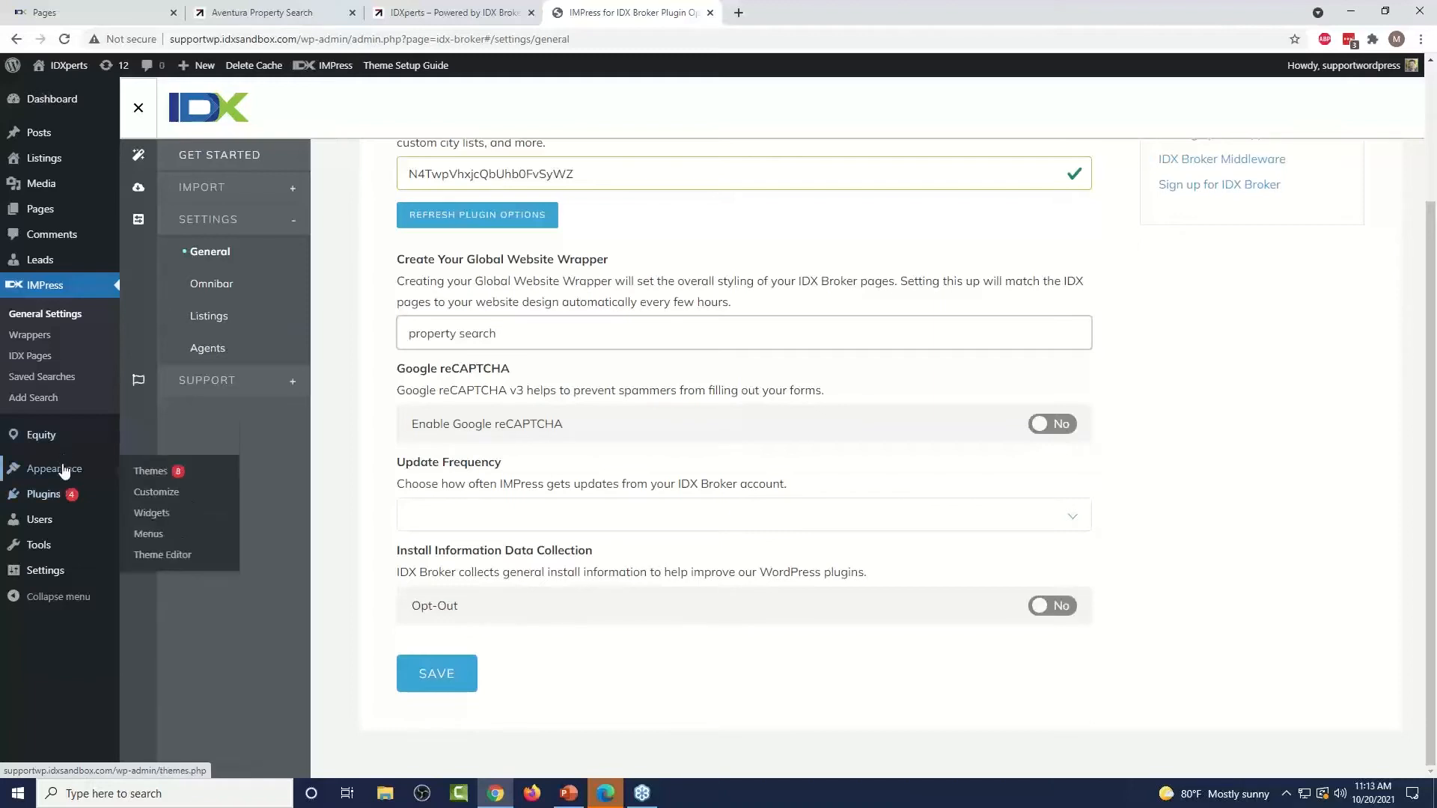
click(145, 538)
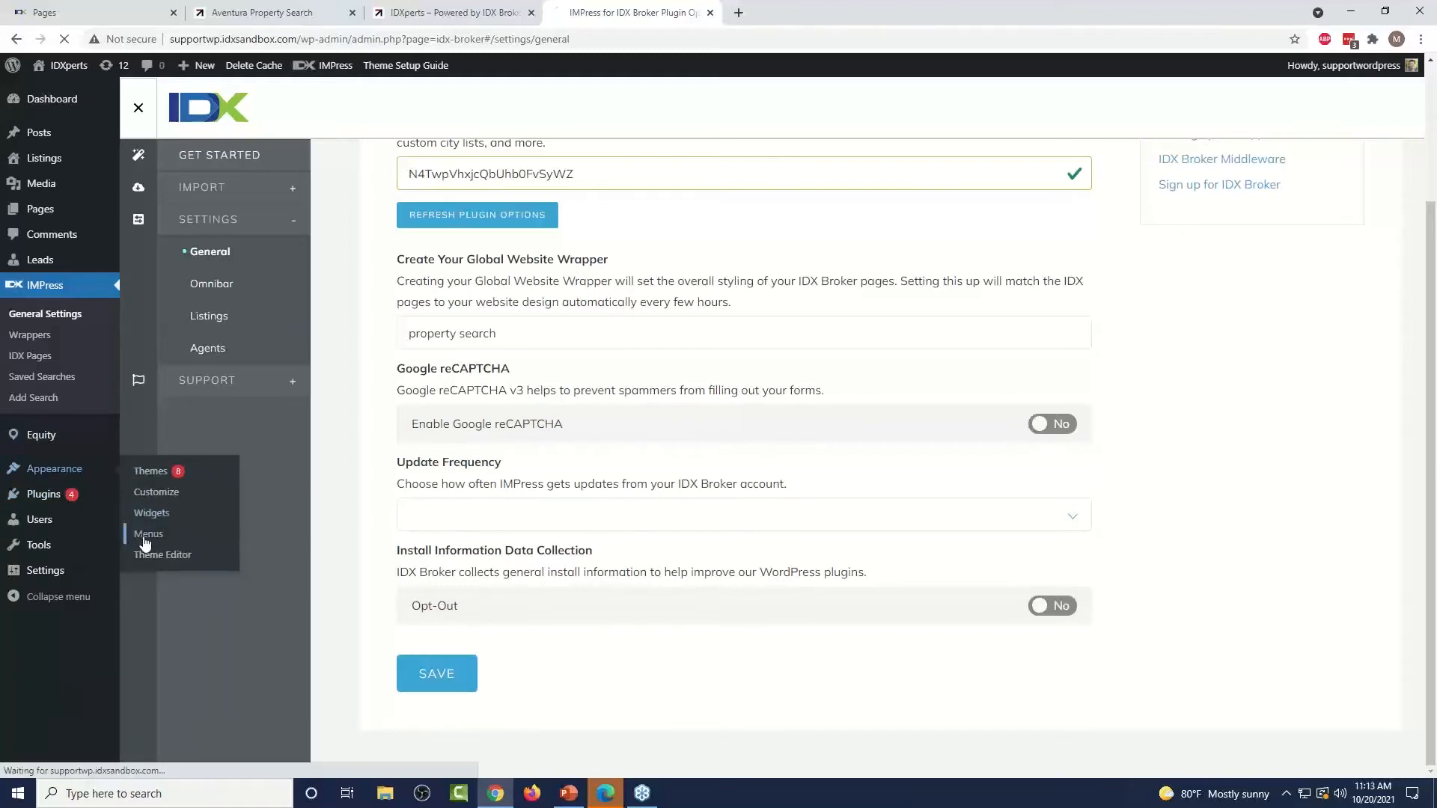
scroll(478, 465, down, 2)
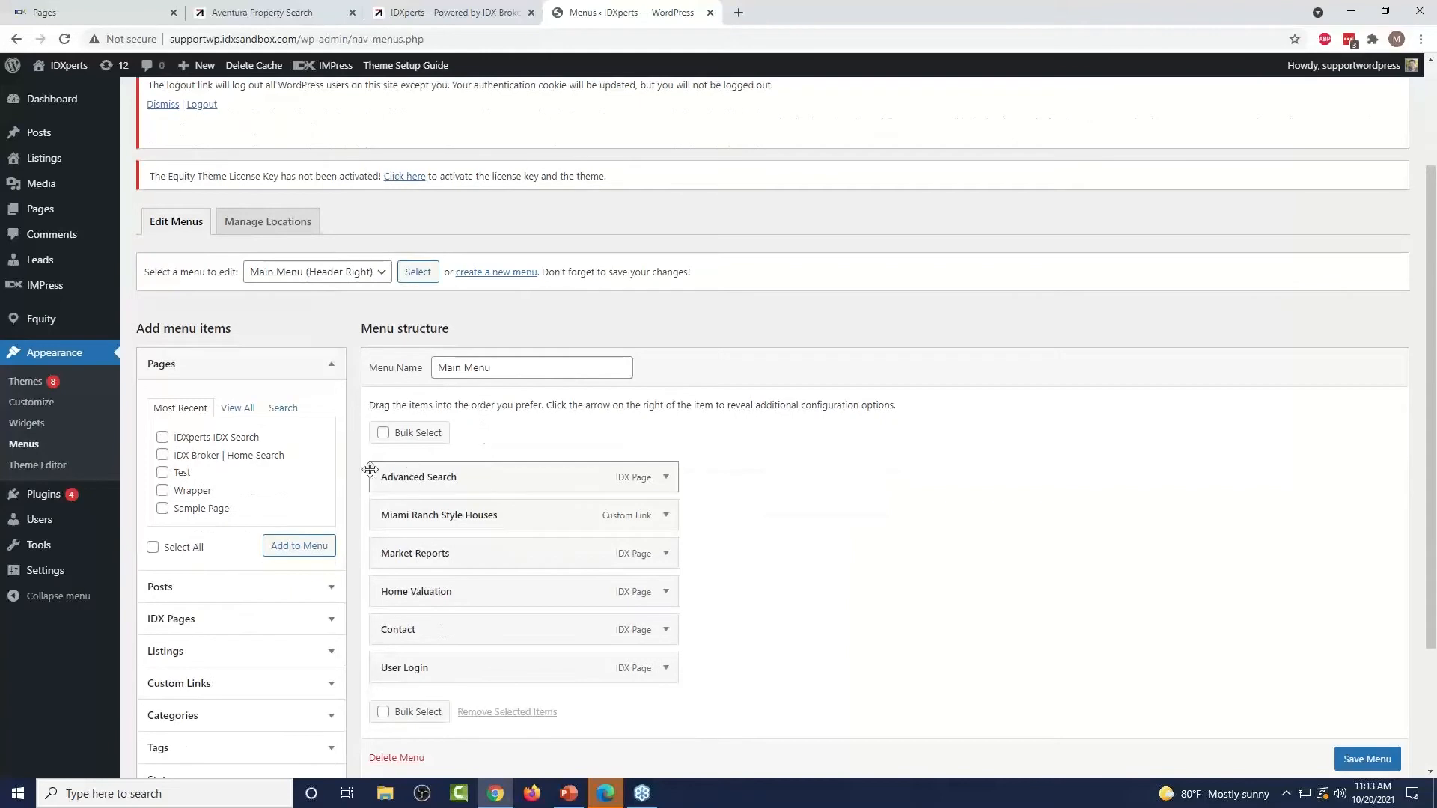
scroll(270, 390, down, 2)
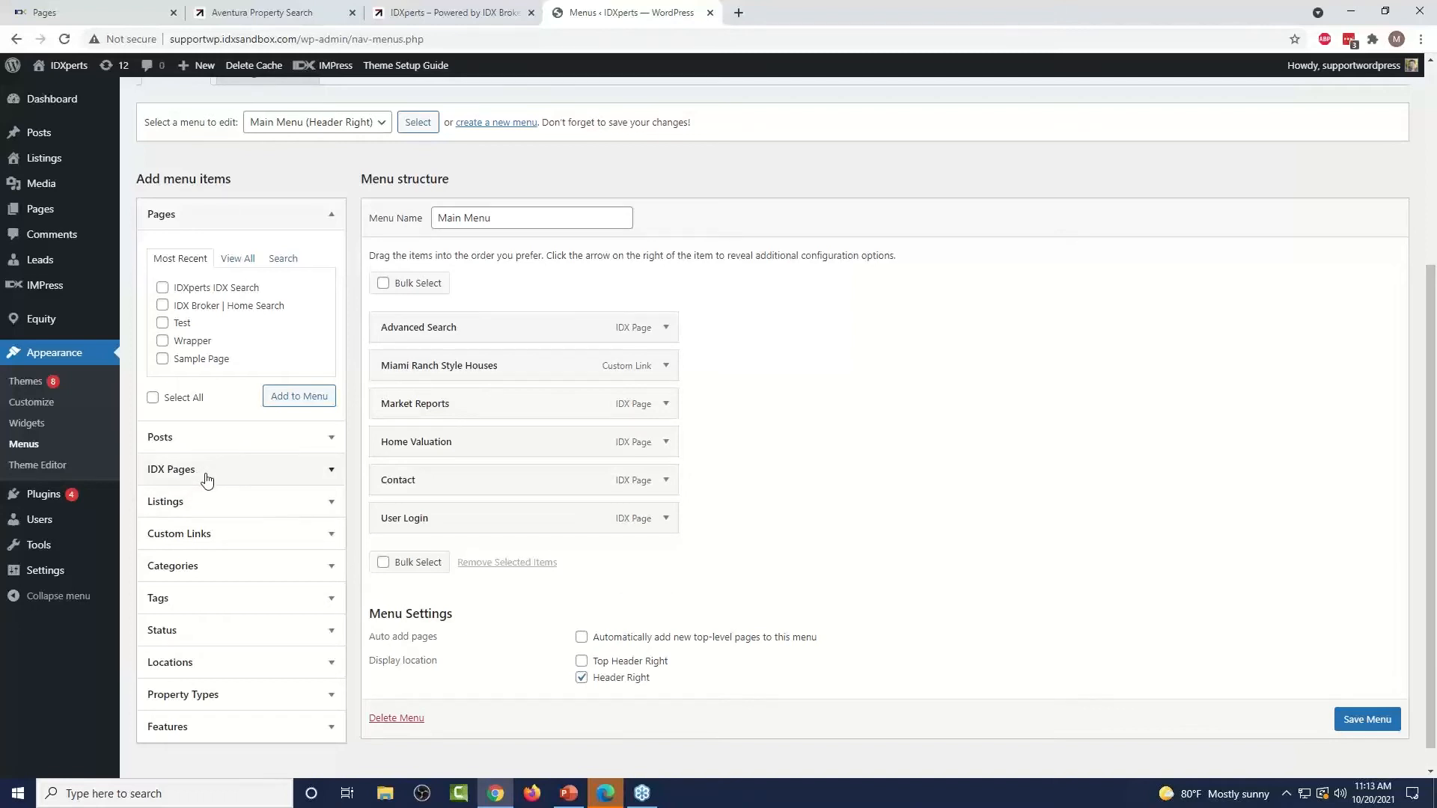
- List all IDX pages available as menu items and select Advanced Search
click(235, 479)
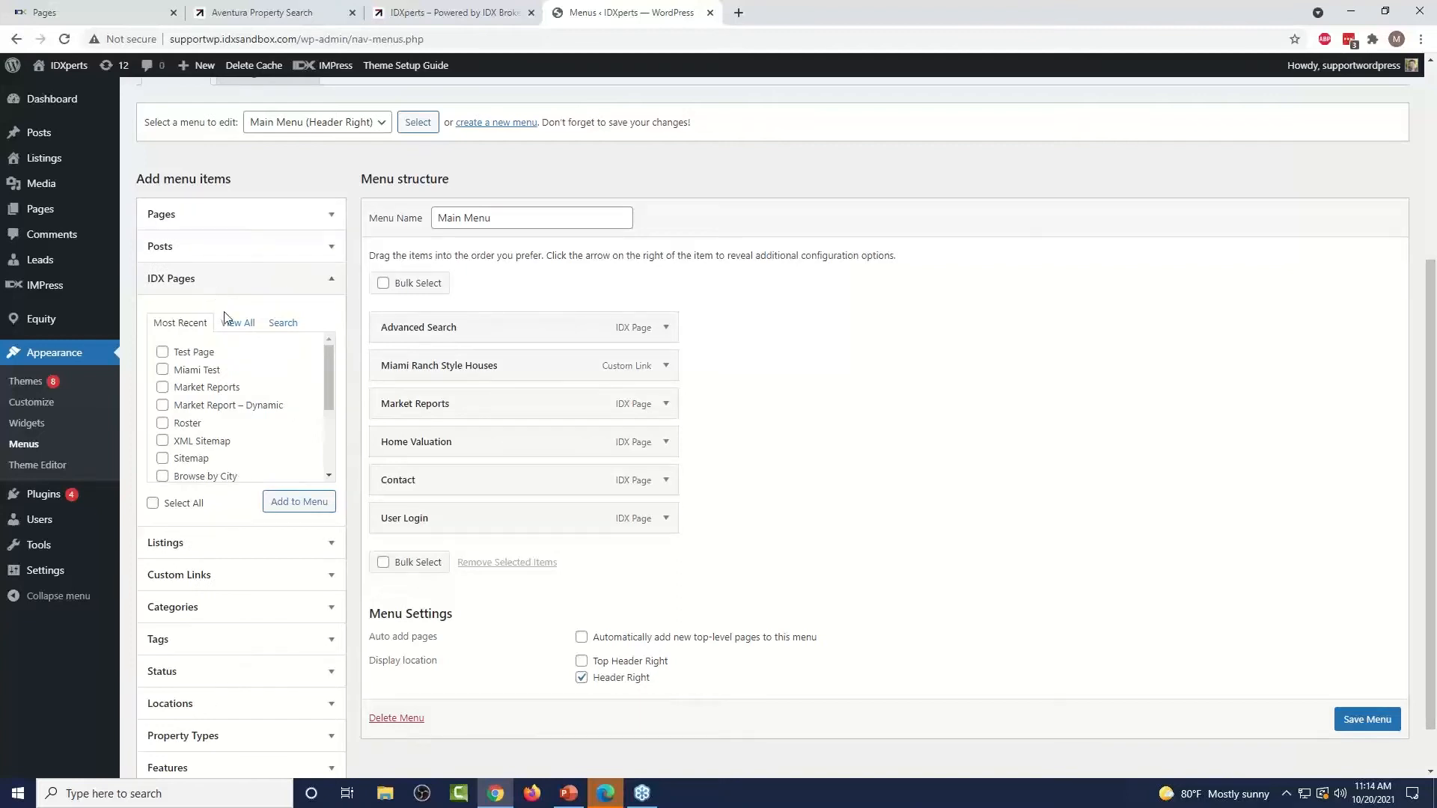
click(236, 326)
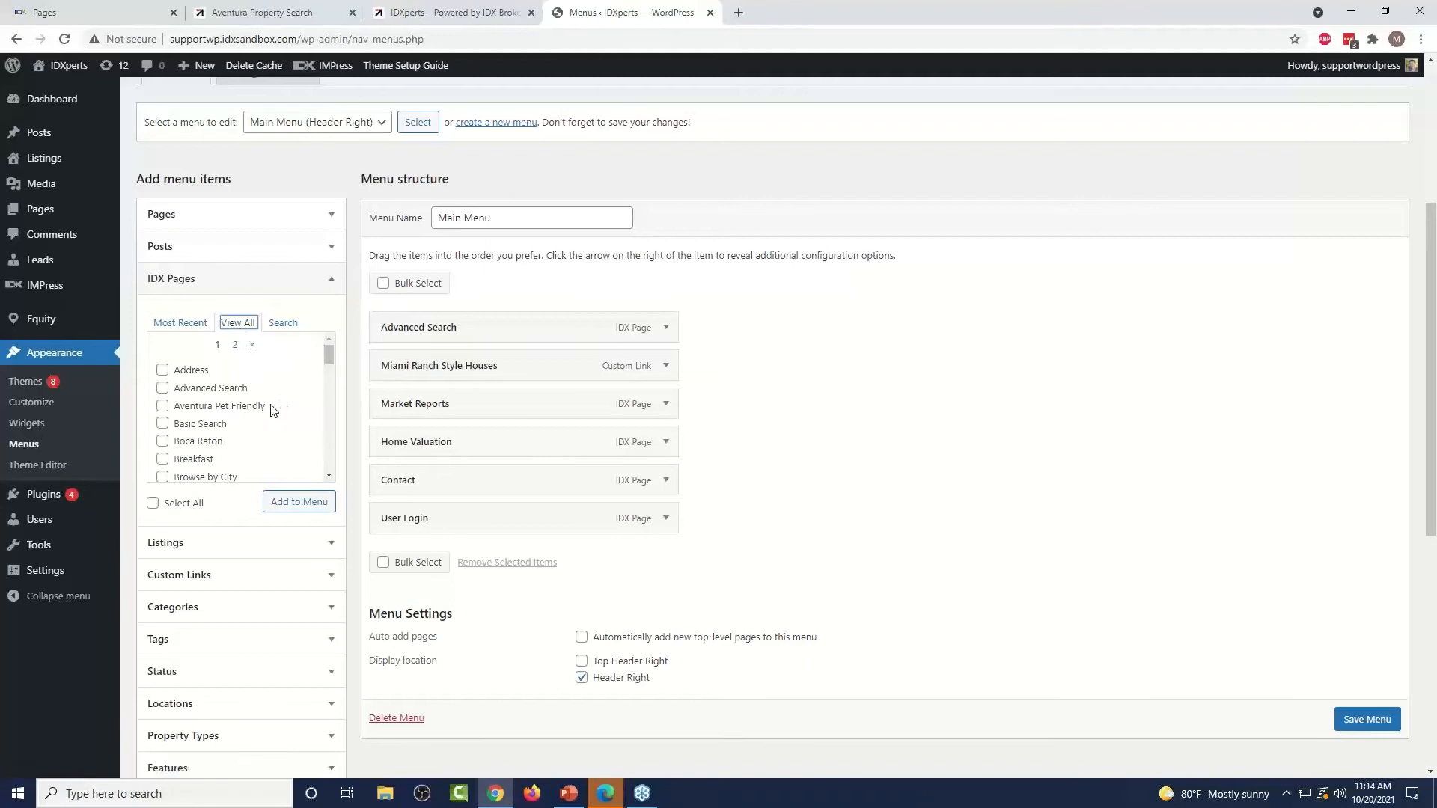
click(204, 389)
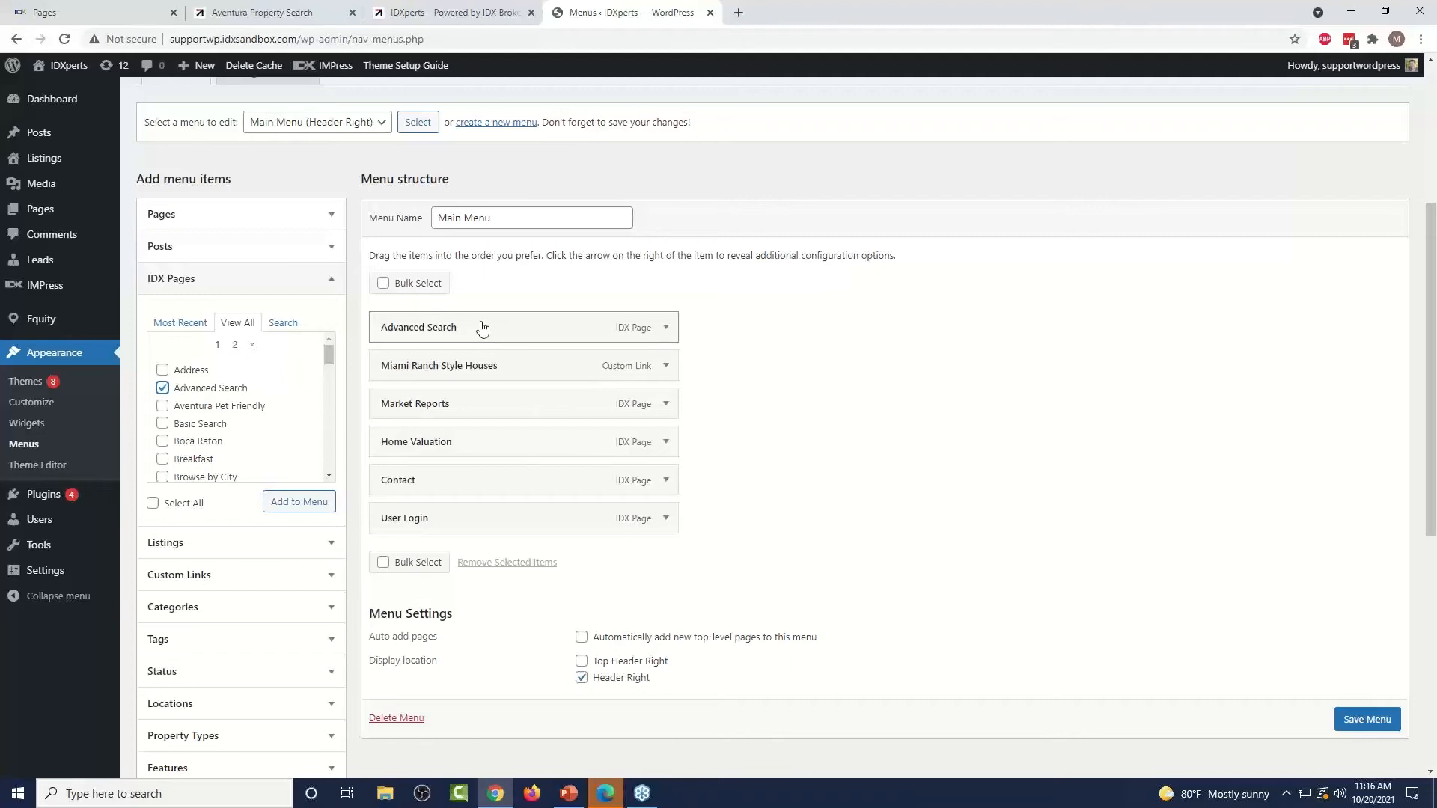
- Examine the property carousel and the Miami Ranch Styles Homes showcase on the IDXperts home page
click(467, 10)
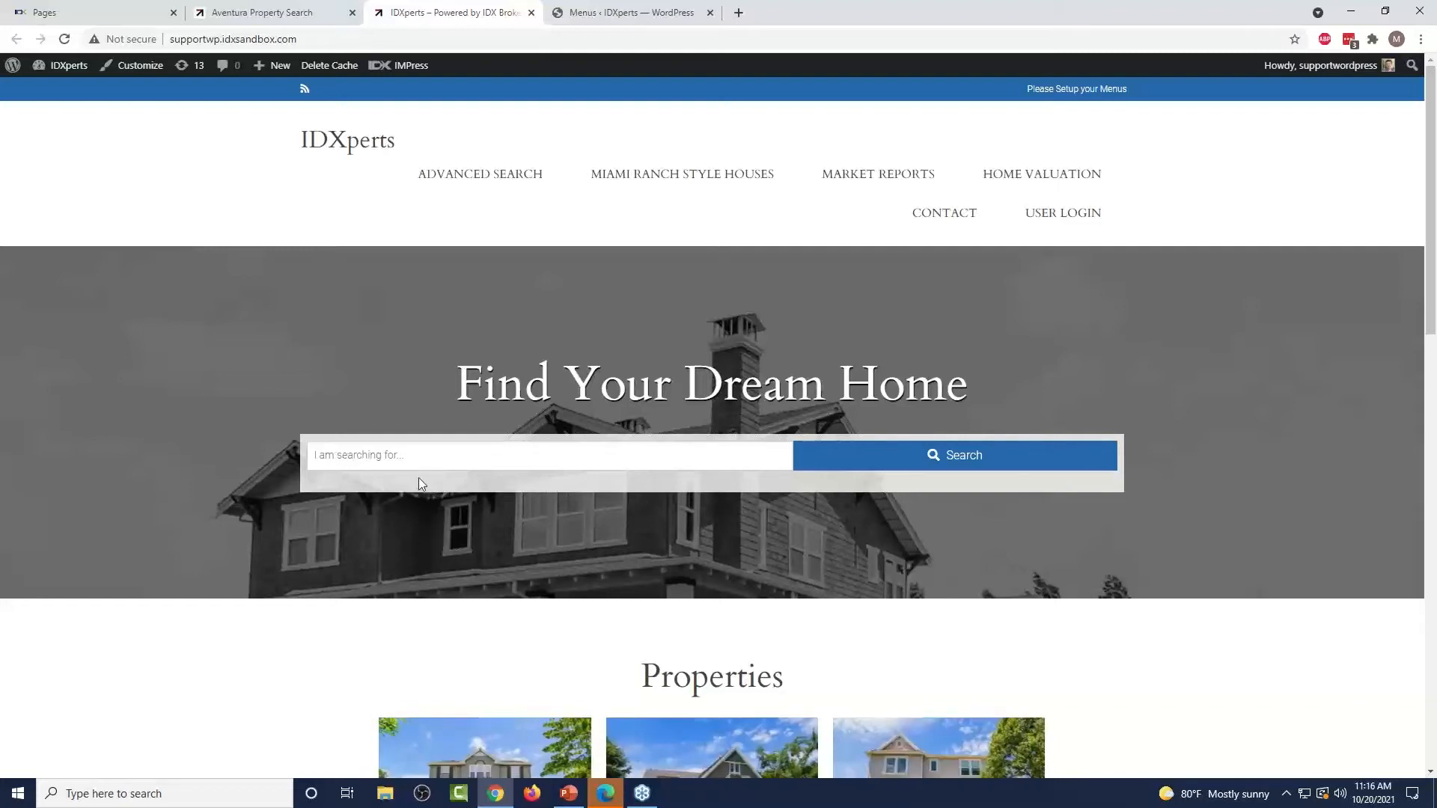
scroll(485, 457, down, 5)
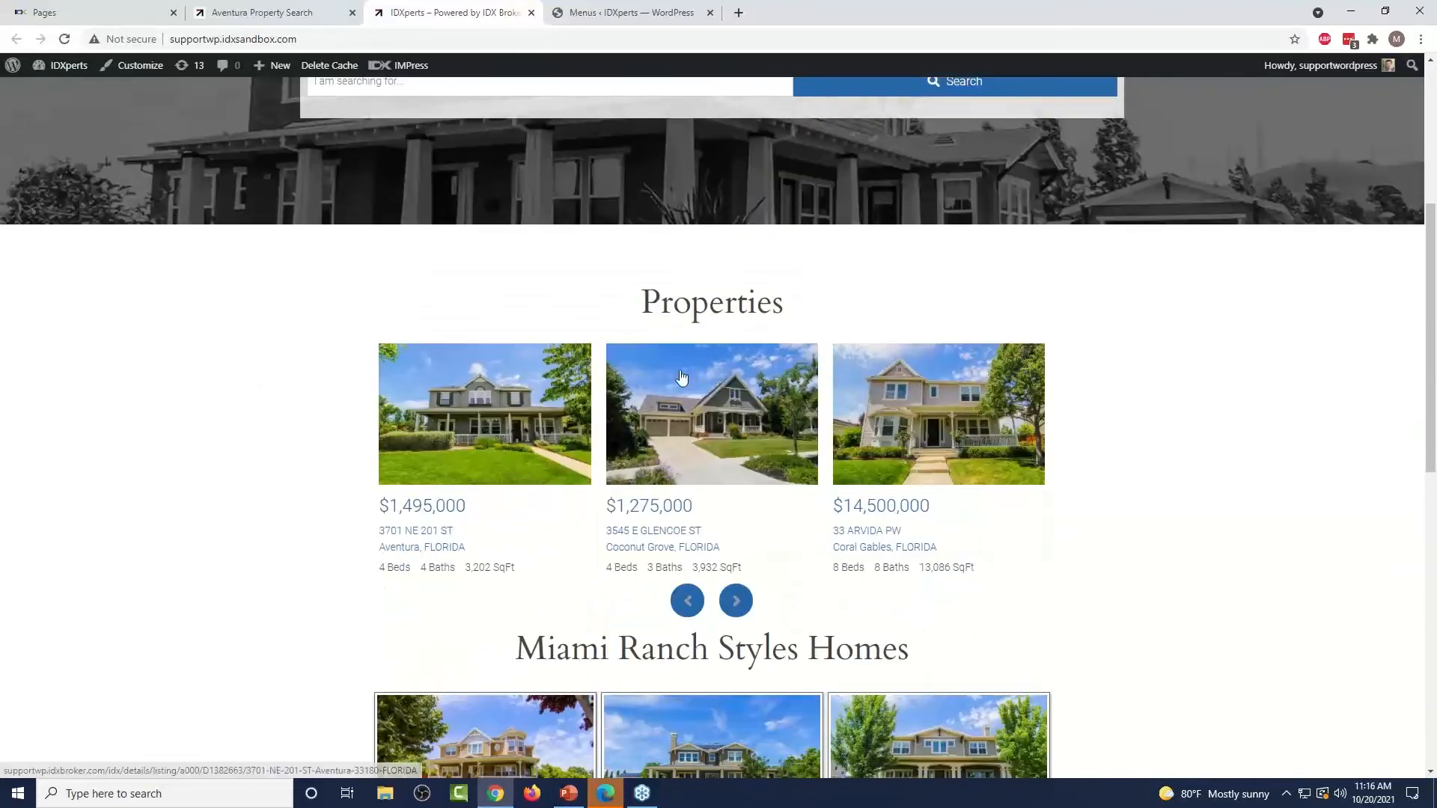
scroll(768, 279, down, 2)
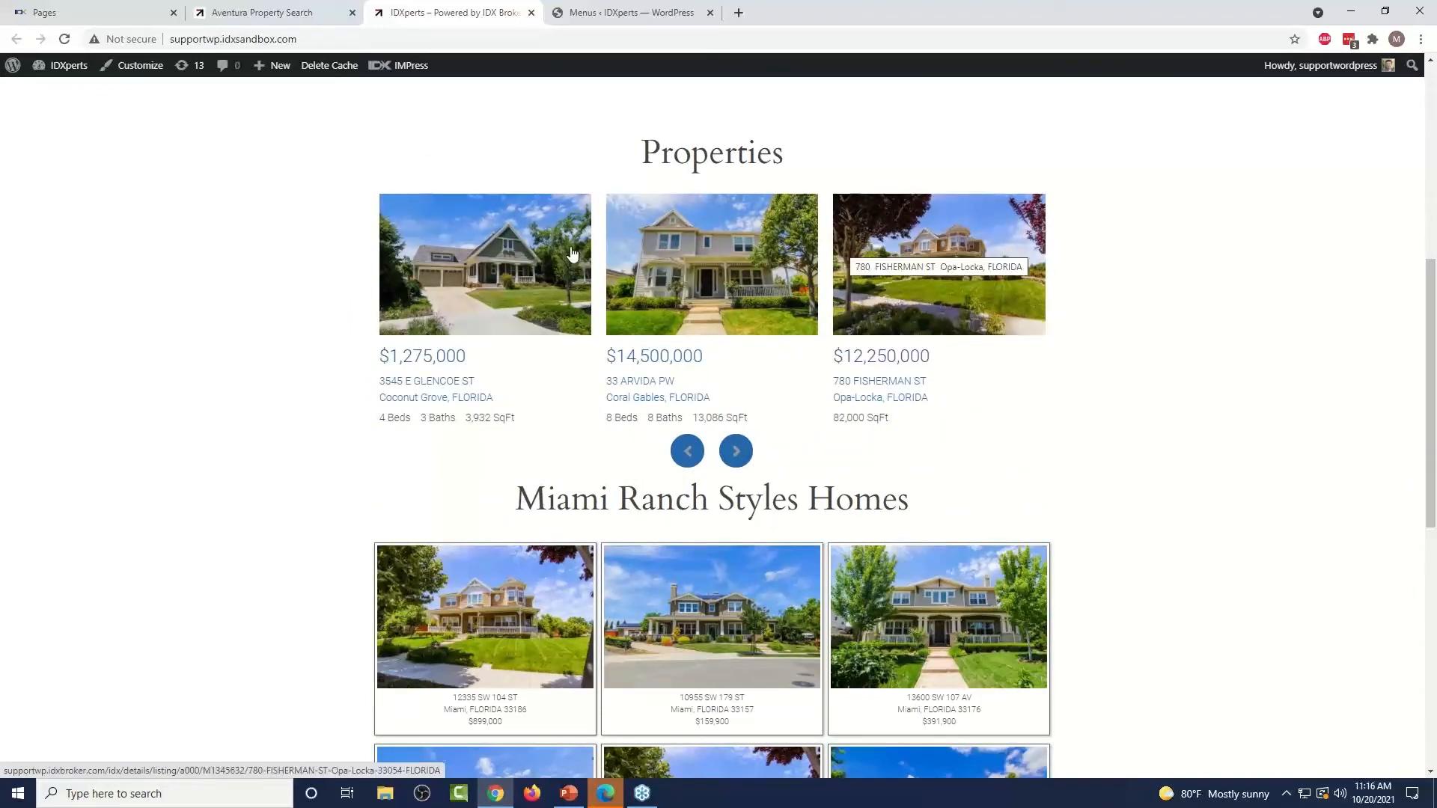
scroll(835, 263, down, 5)
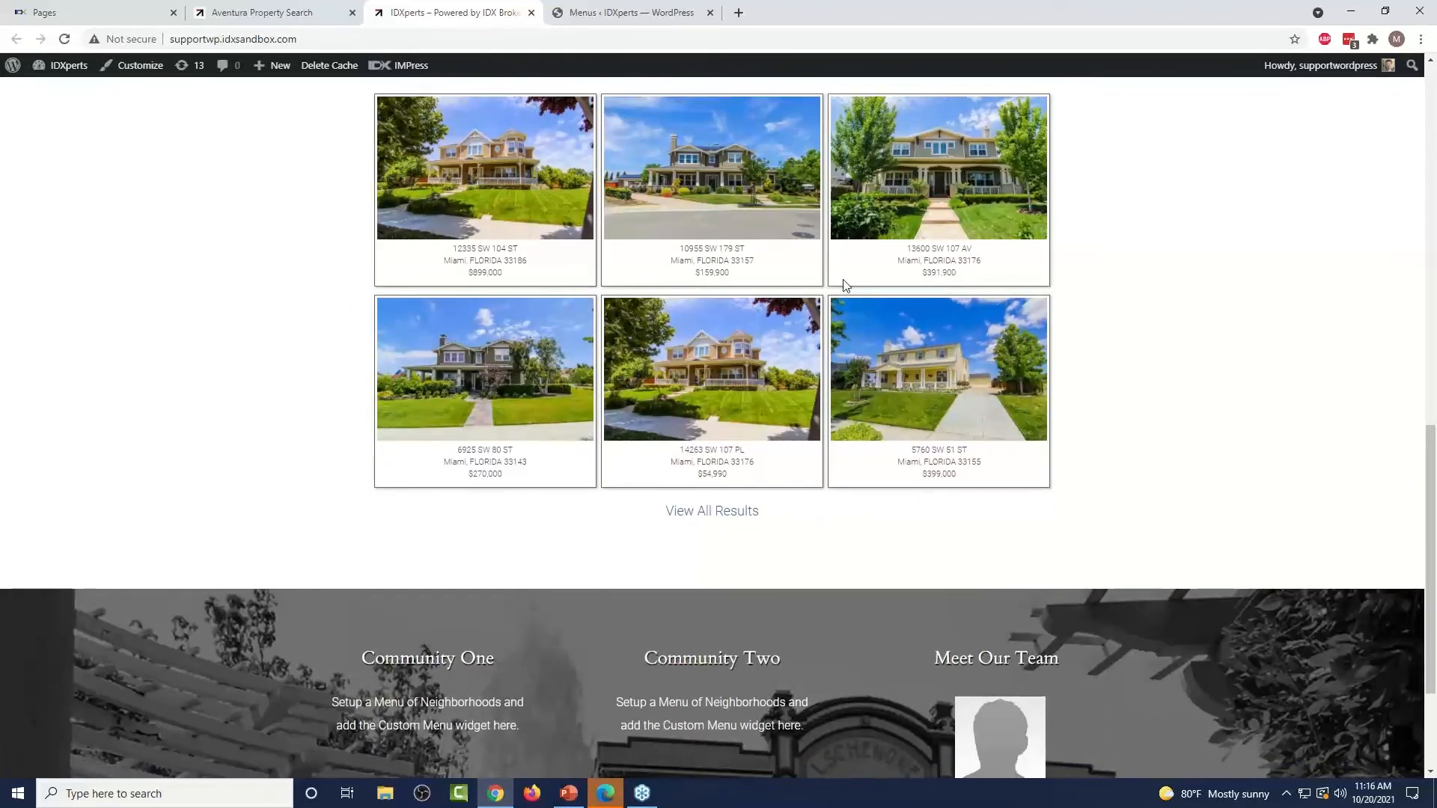
scroll(841, 288, up, 2)
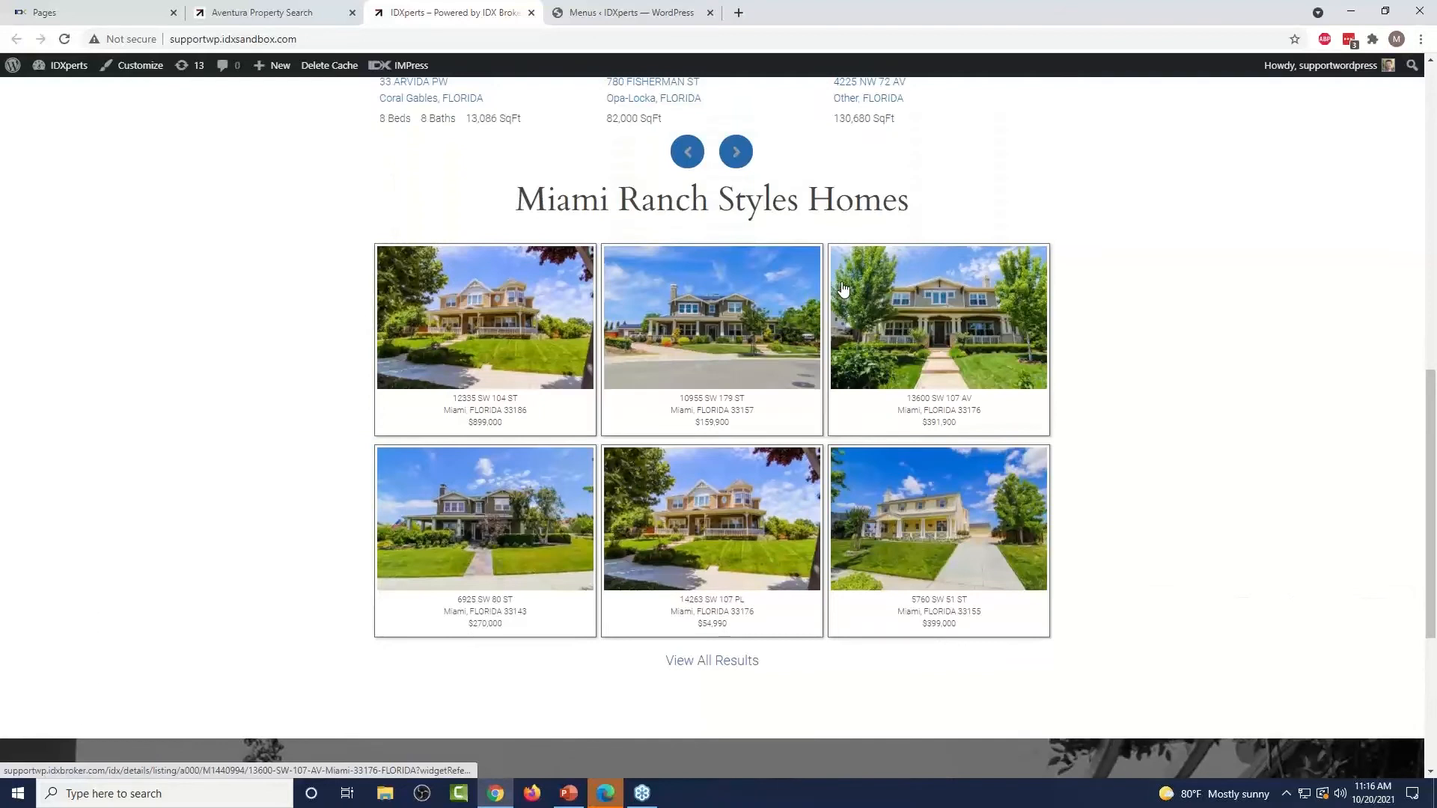
scroll(830, 314, up, 2)
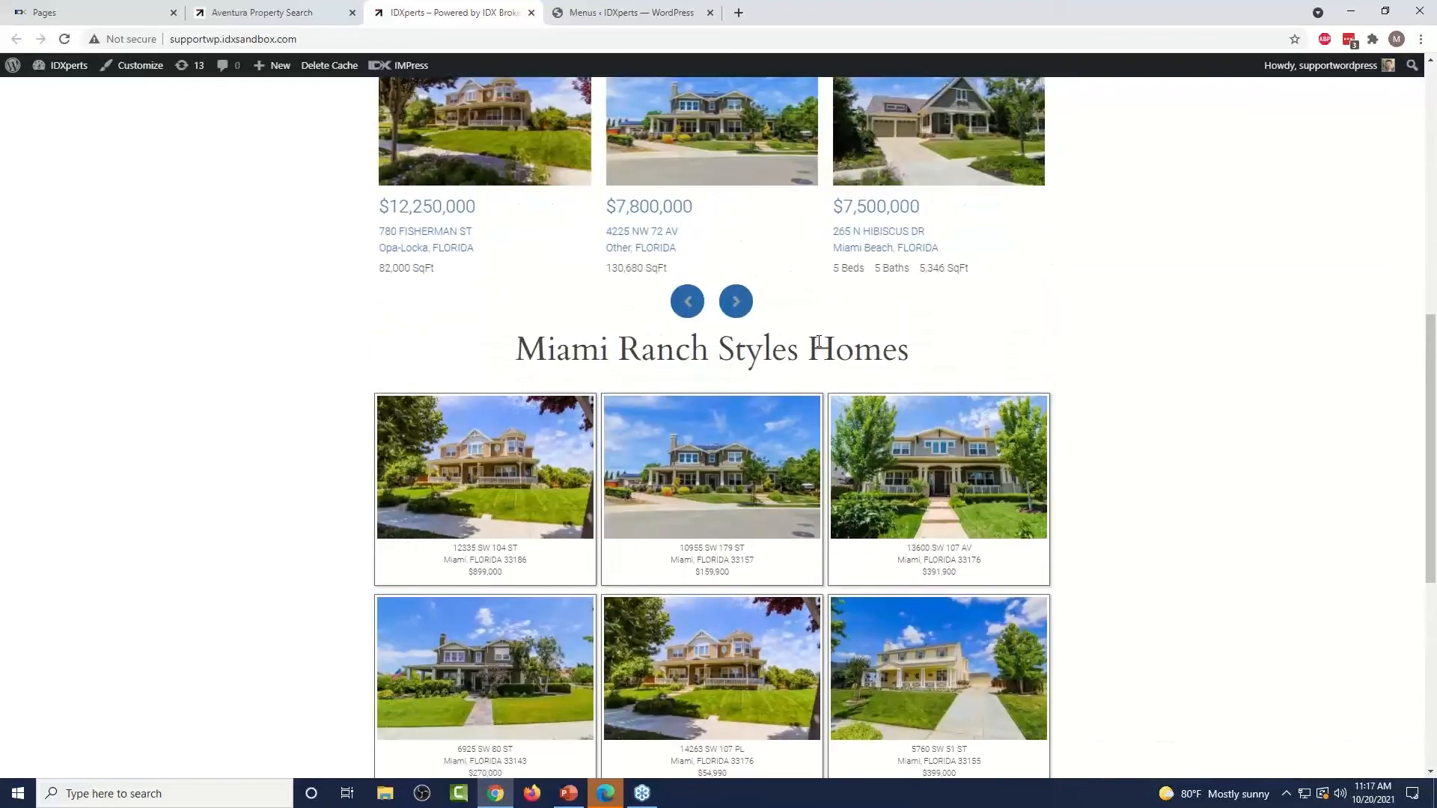
scroll(818, 342, up, 1)
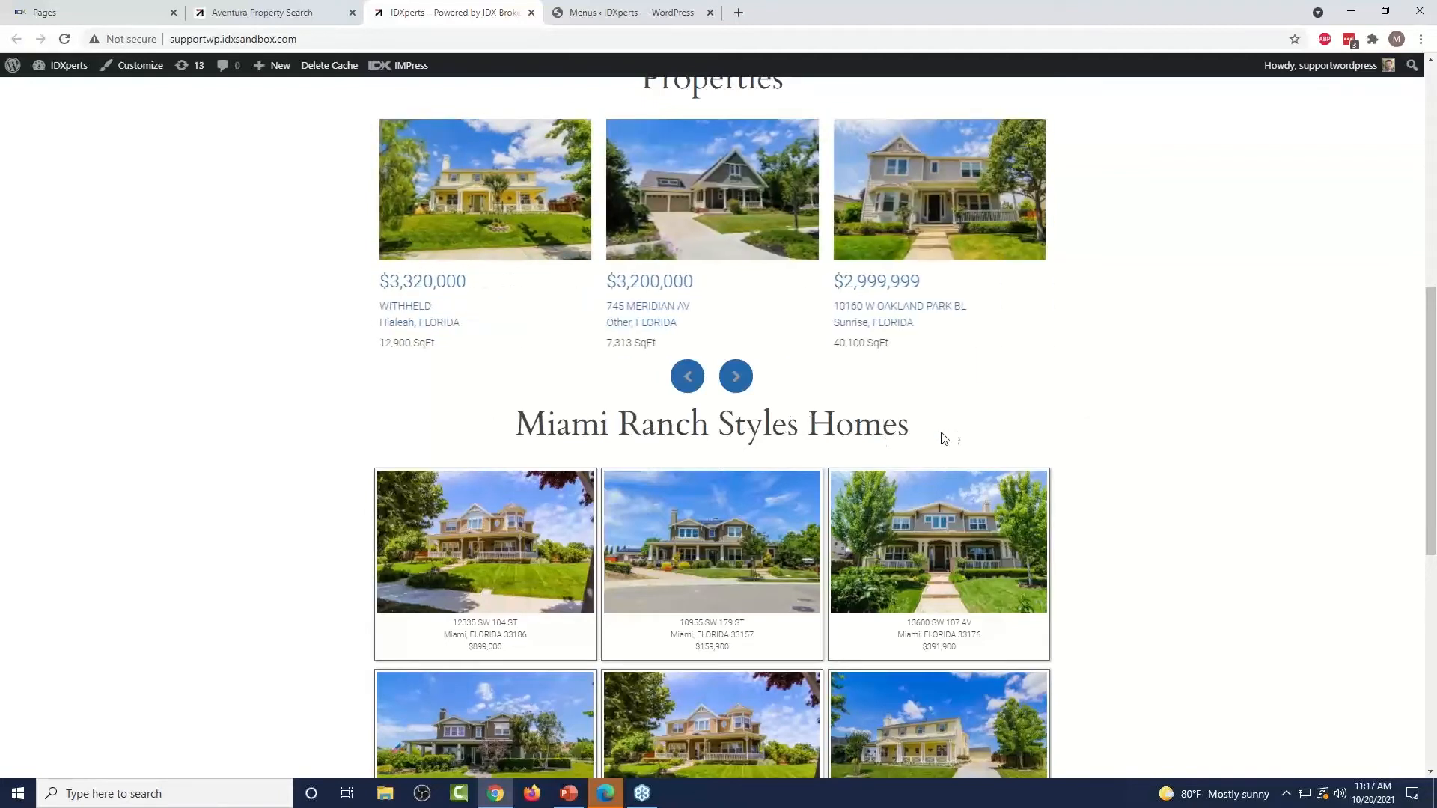
scroll(949, 435, down, 2)
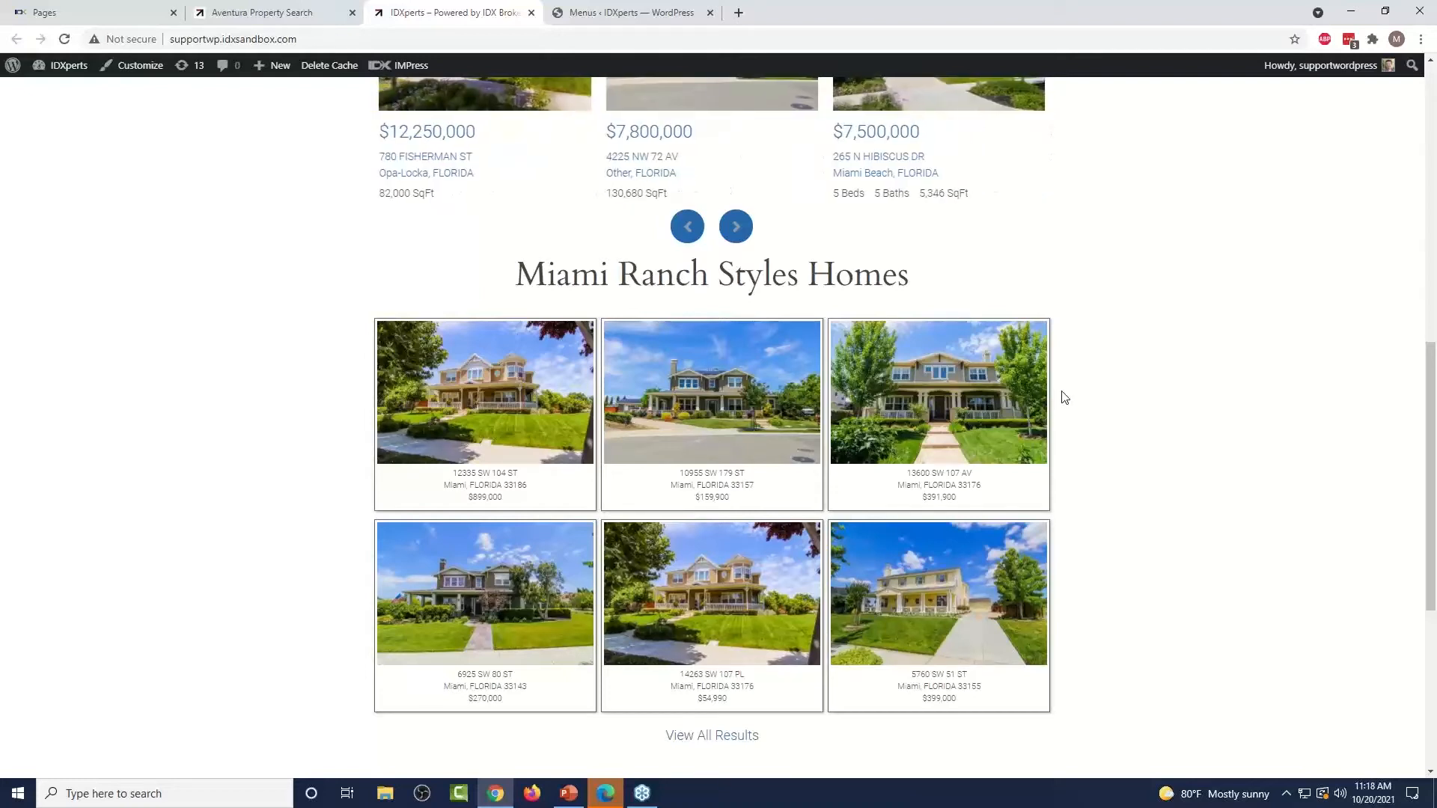
scroll(1064, 400, down, 1)
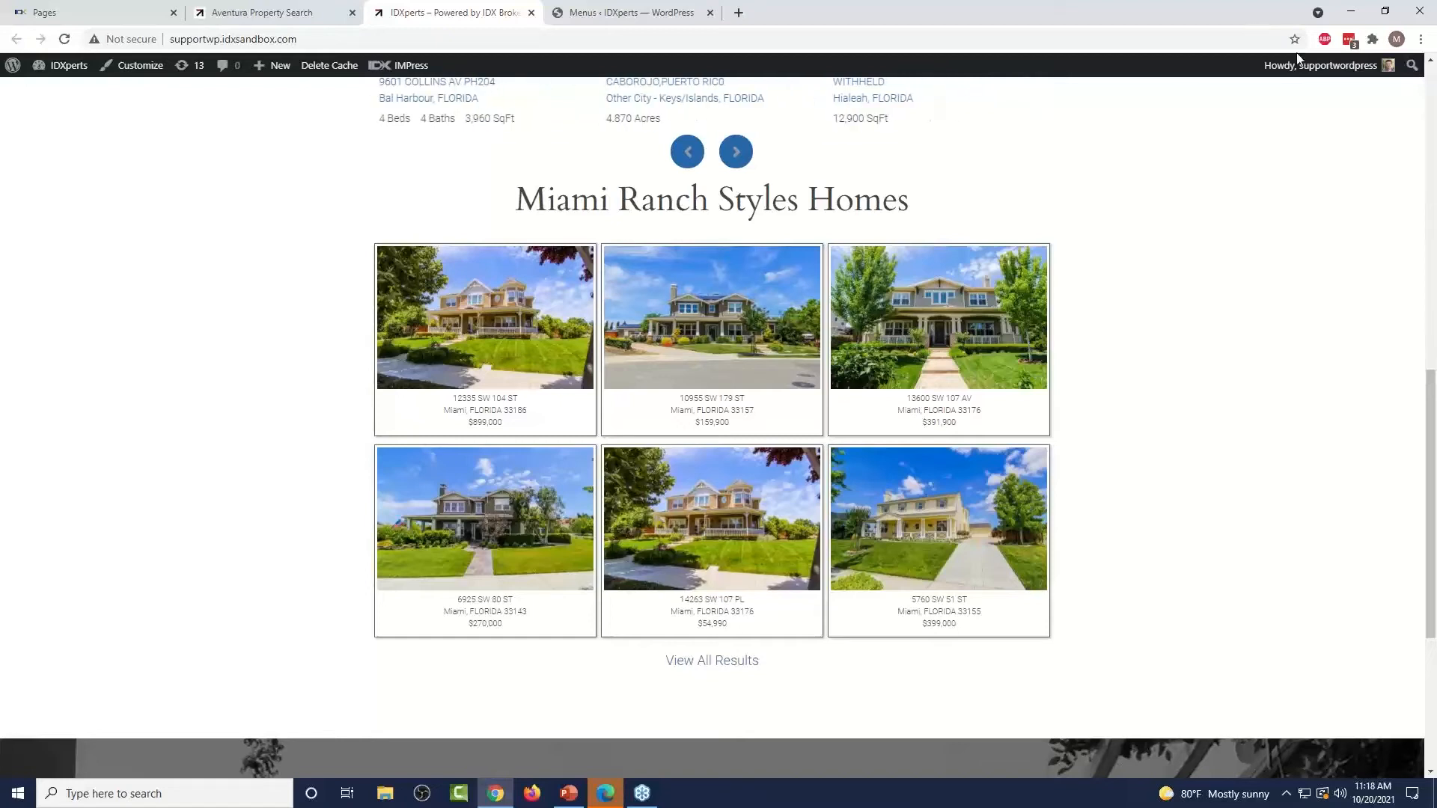
- Narrow the browser window to check how the home page listing widgets adapt, and maximize it again
double_click(1121, 27)
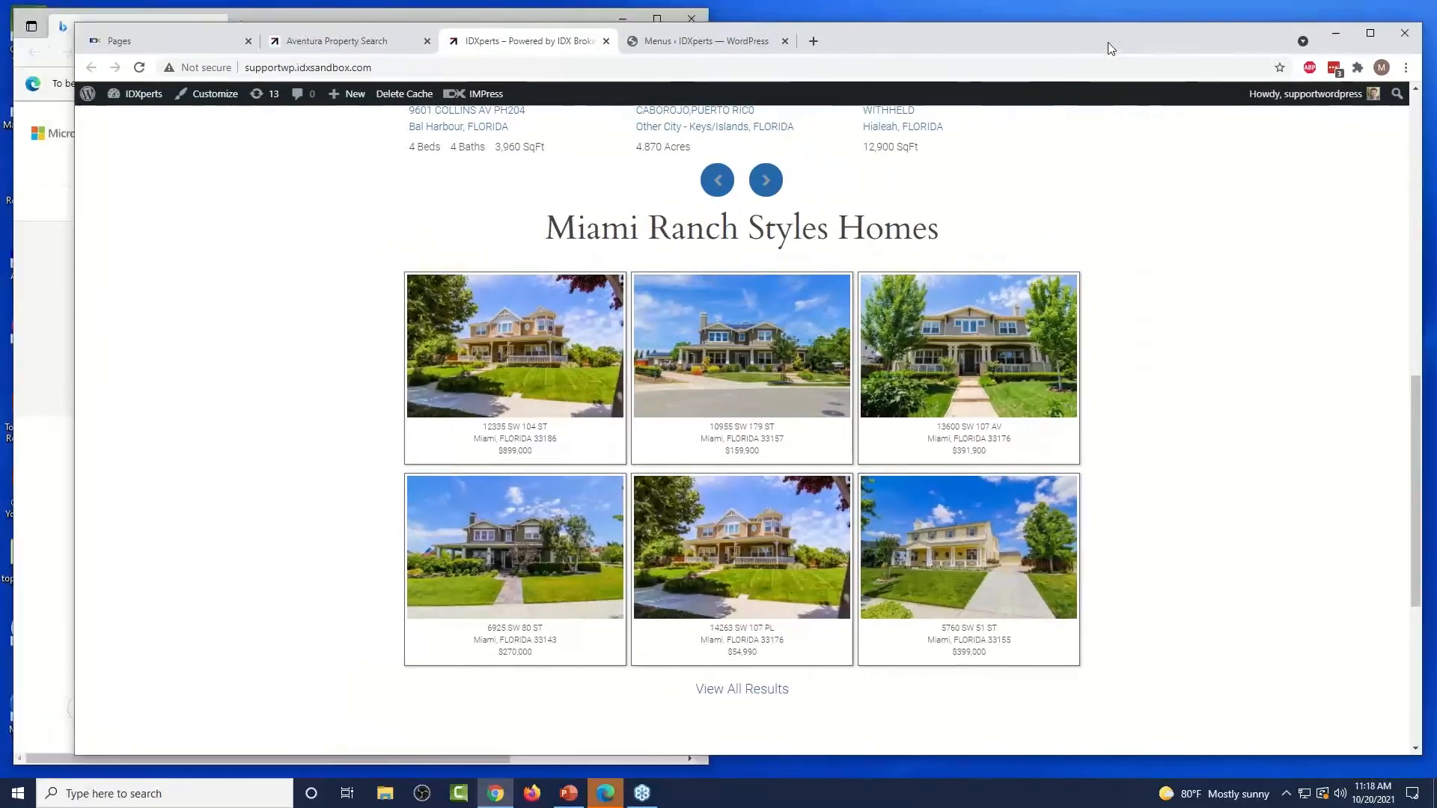
drag(63, 15, 571, 50)
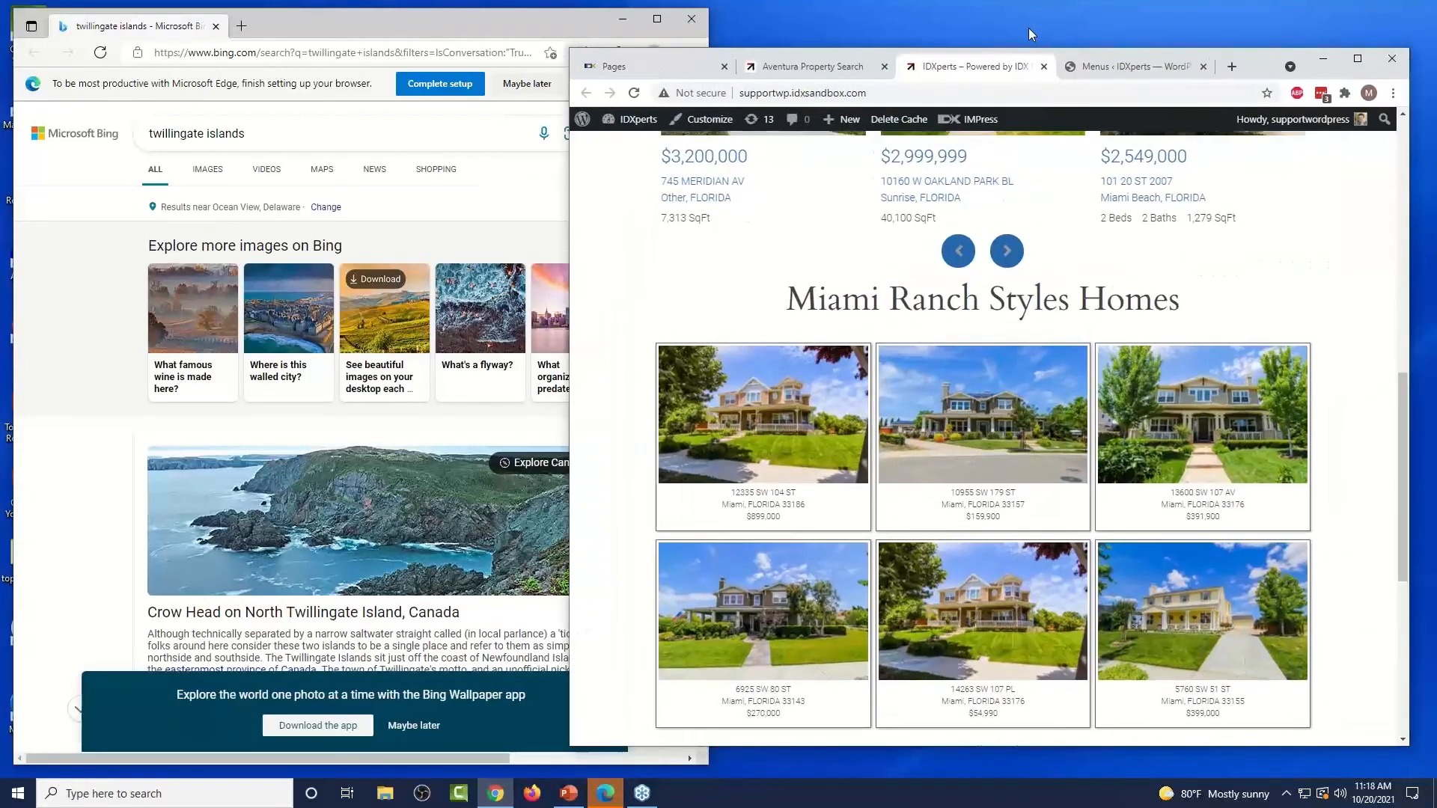
double_click(1261, 66)
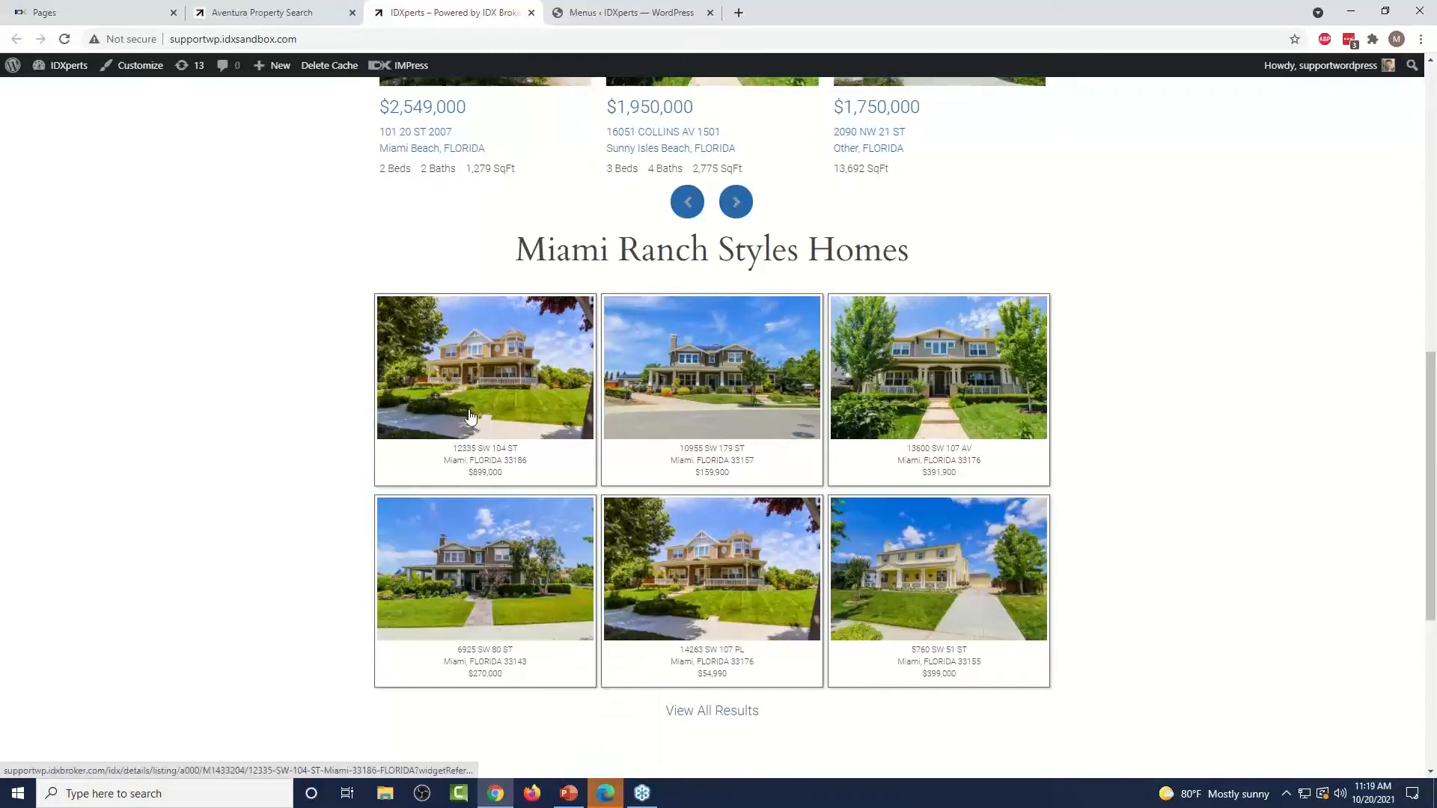
- Go back to the WordPress admin and open the IDX Broker | Home Search page in the block editor, dismissing the welcome guide
scroll(648, 455, up, 1)
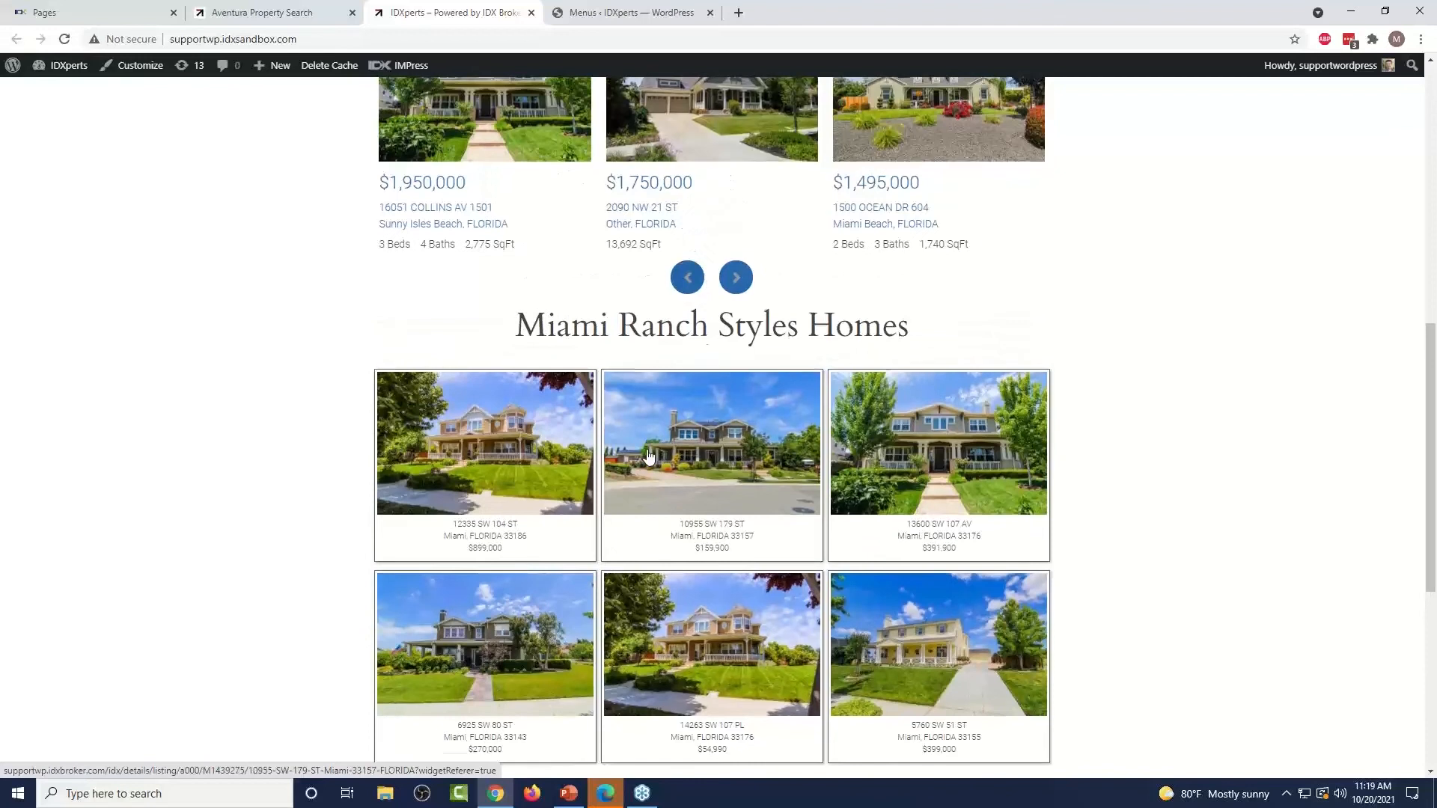
scroll(648, 456, up, 15)
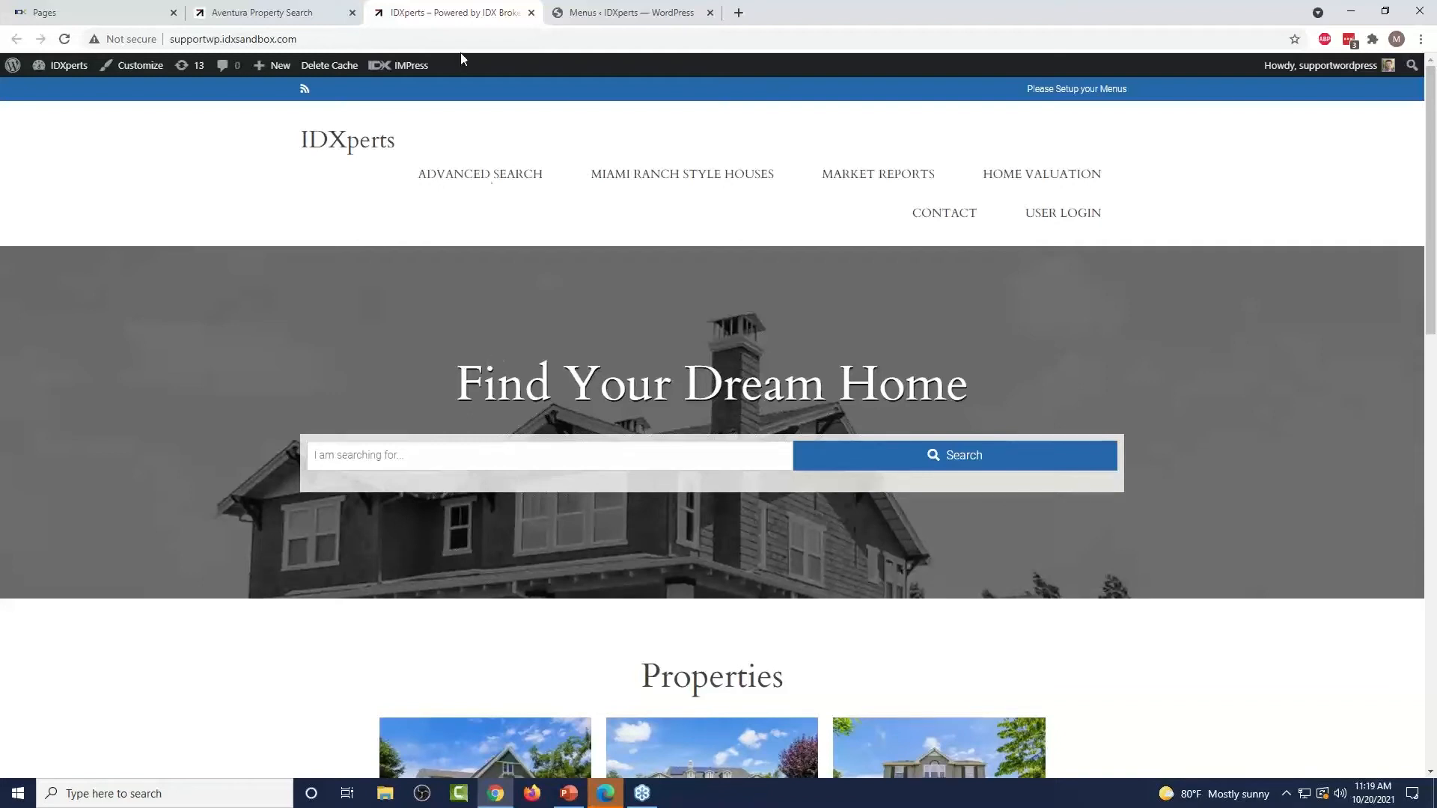
click(600, 9)
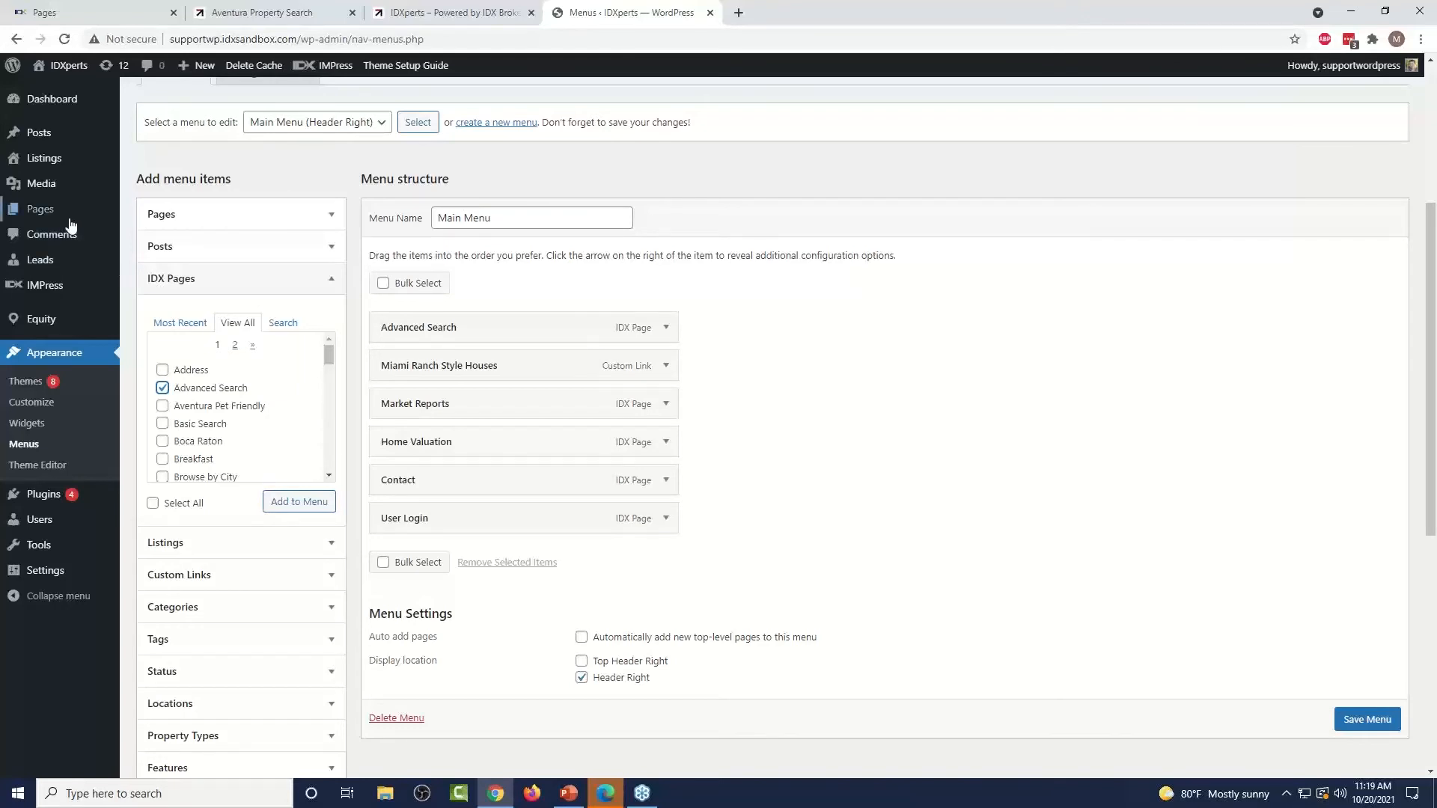
mouse_move(46, 214)
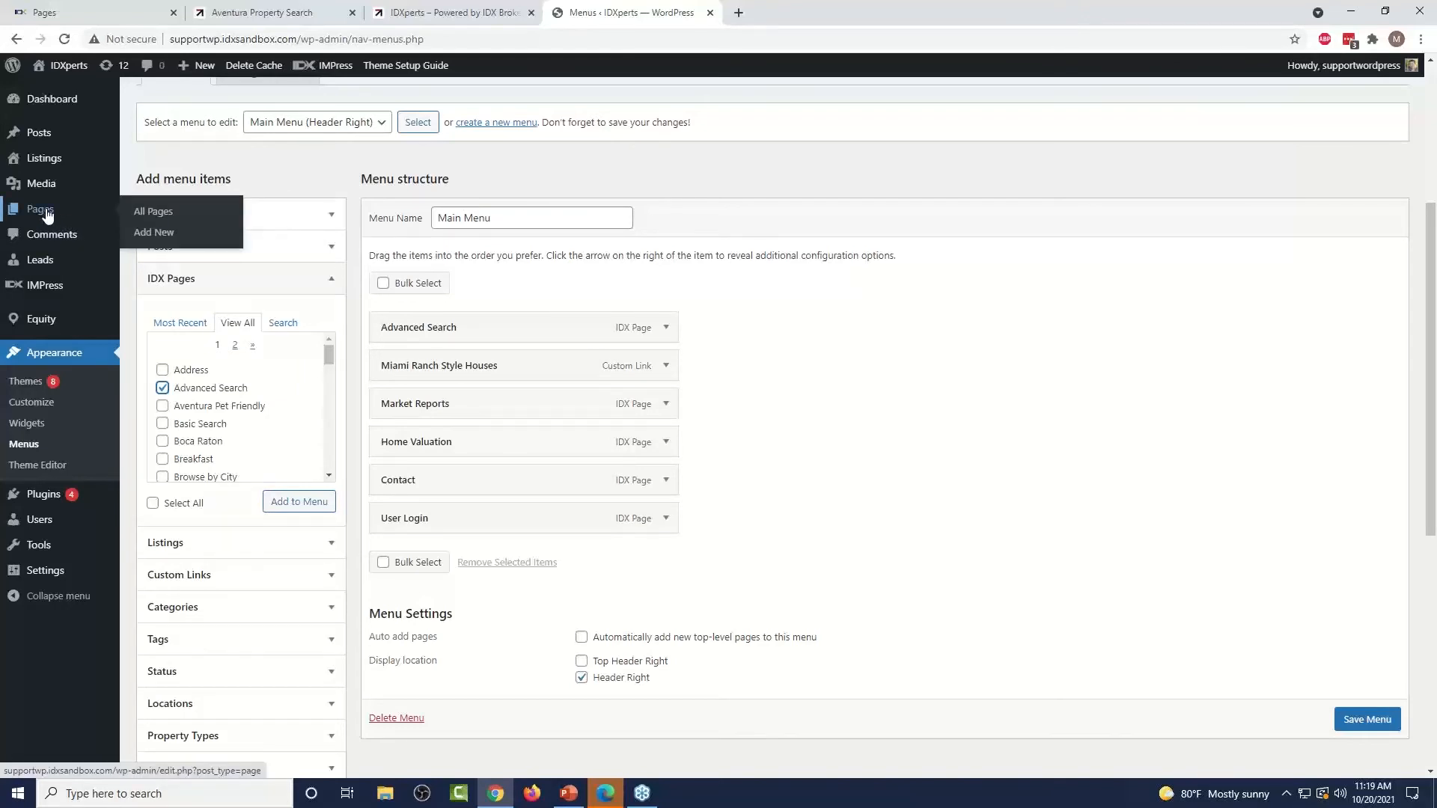
click(46, 216)
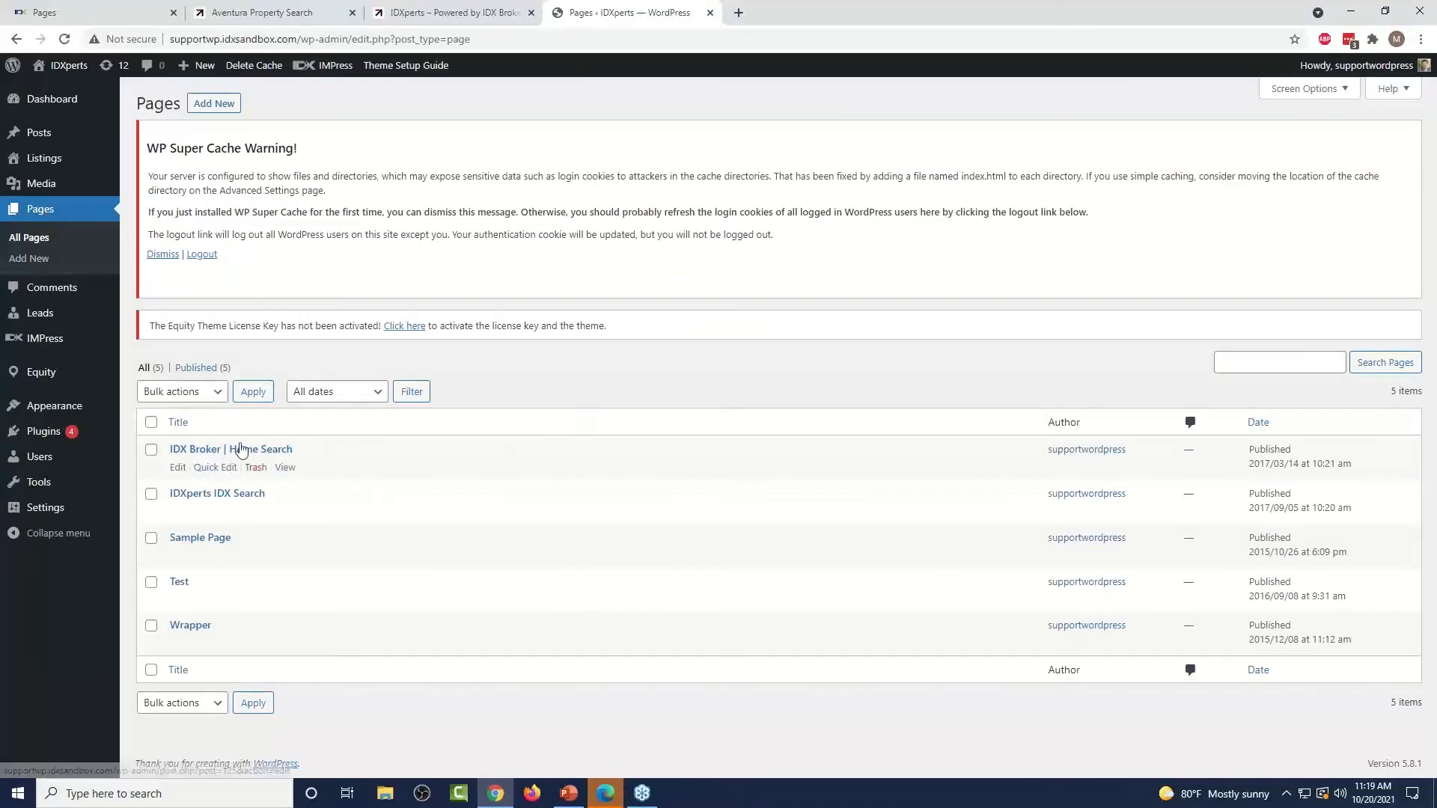
click(177, 469)
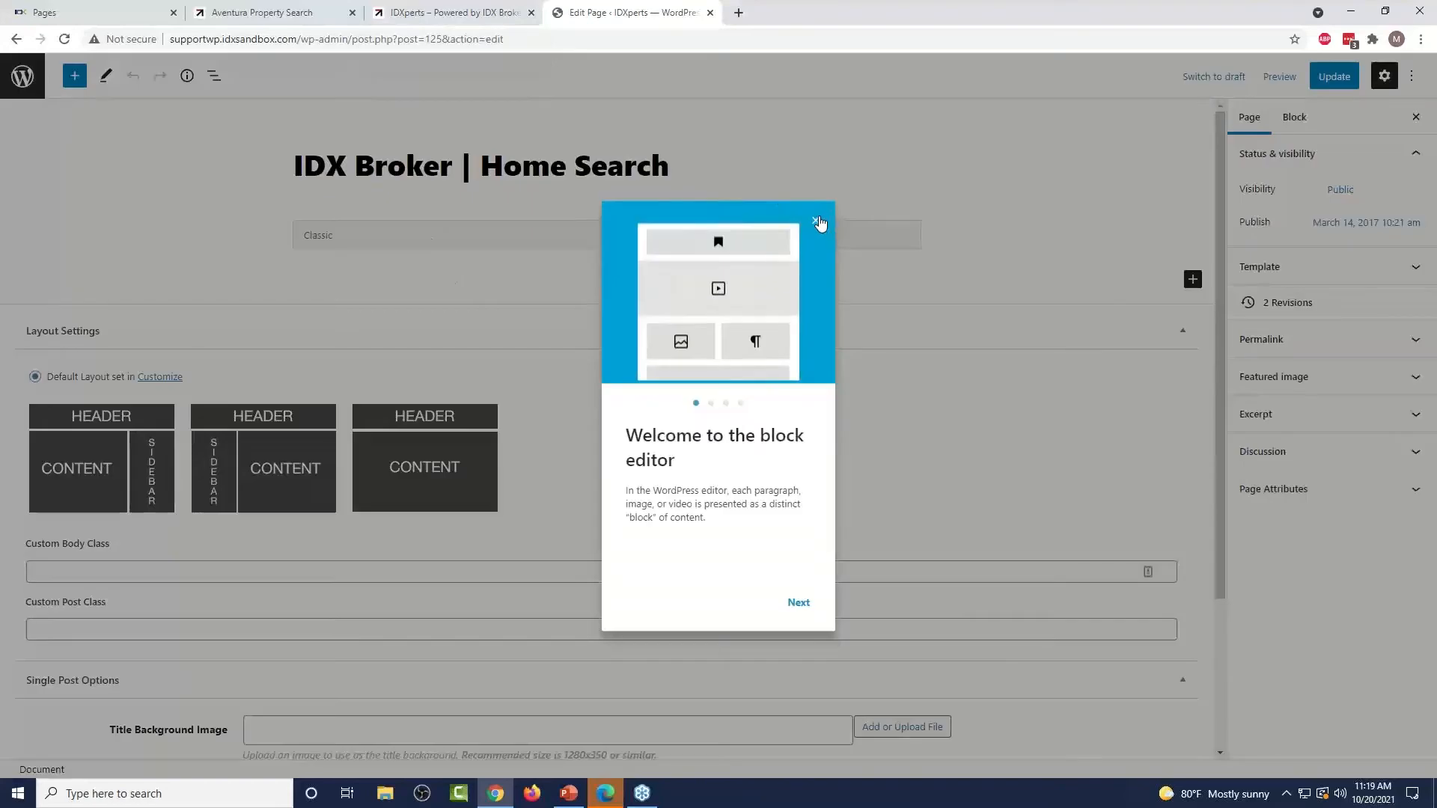
click(816, 221)
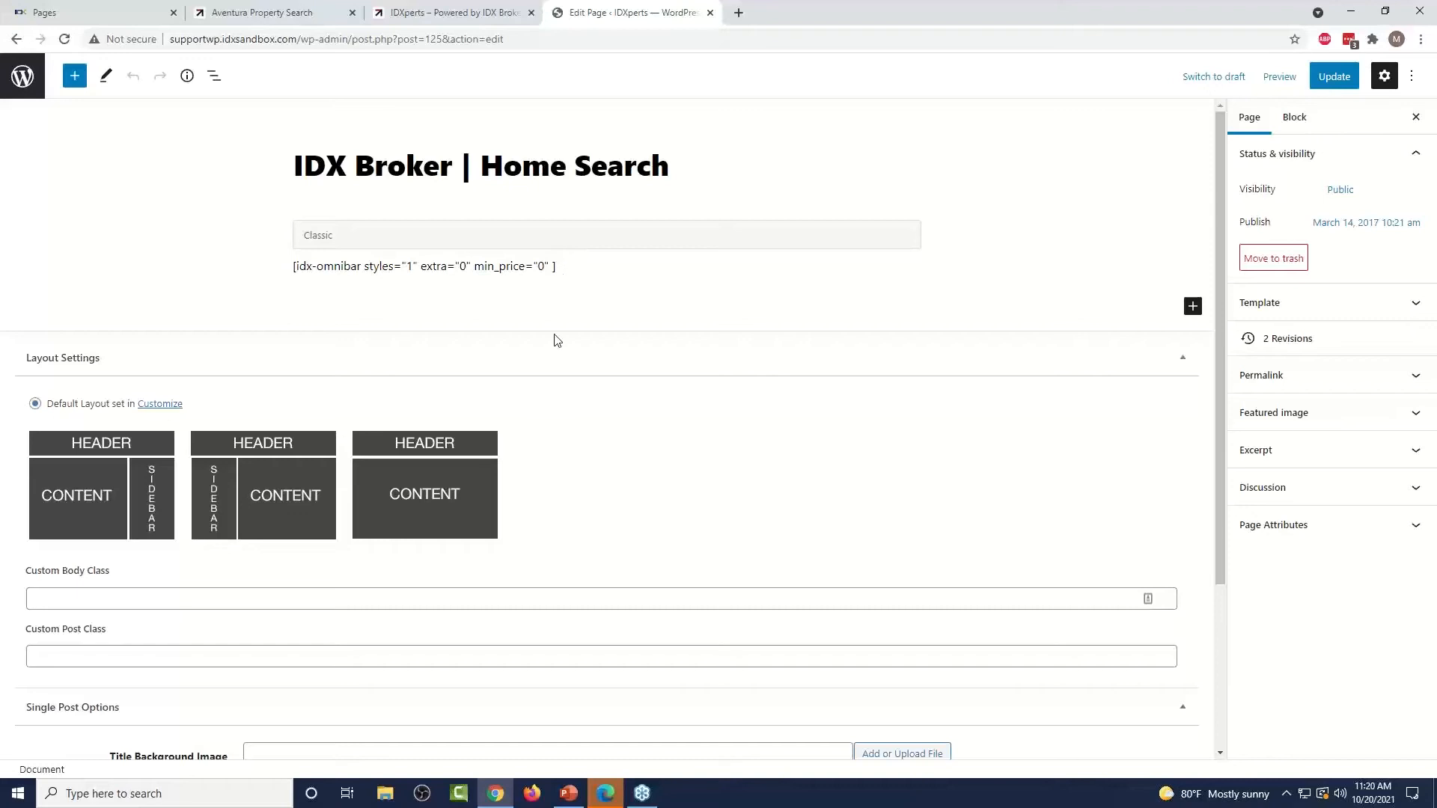
- Find the IMPress blocks by searching for "imp" and insert an IMPress Showcase block below the omnibar shortcode
click(74, 78)
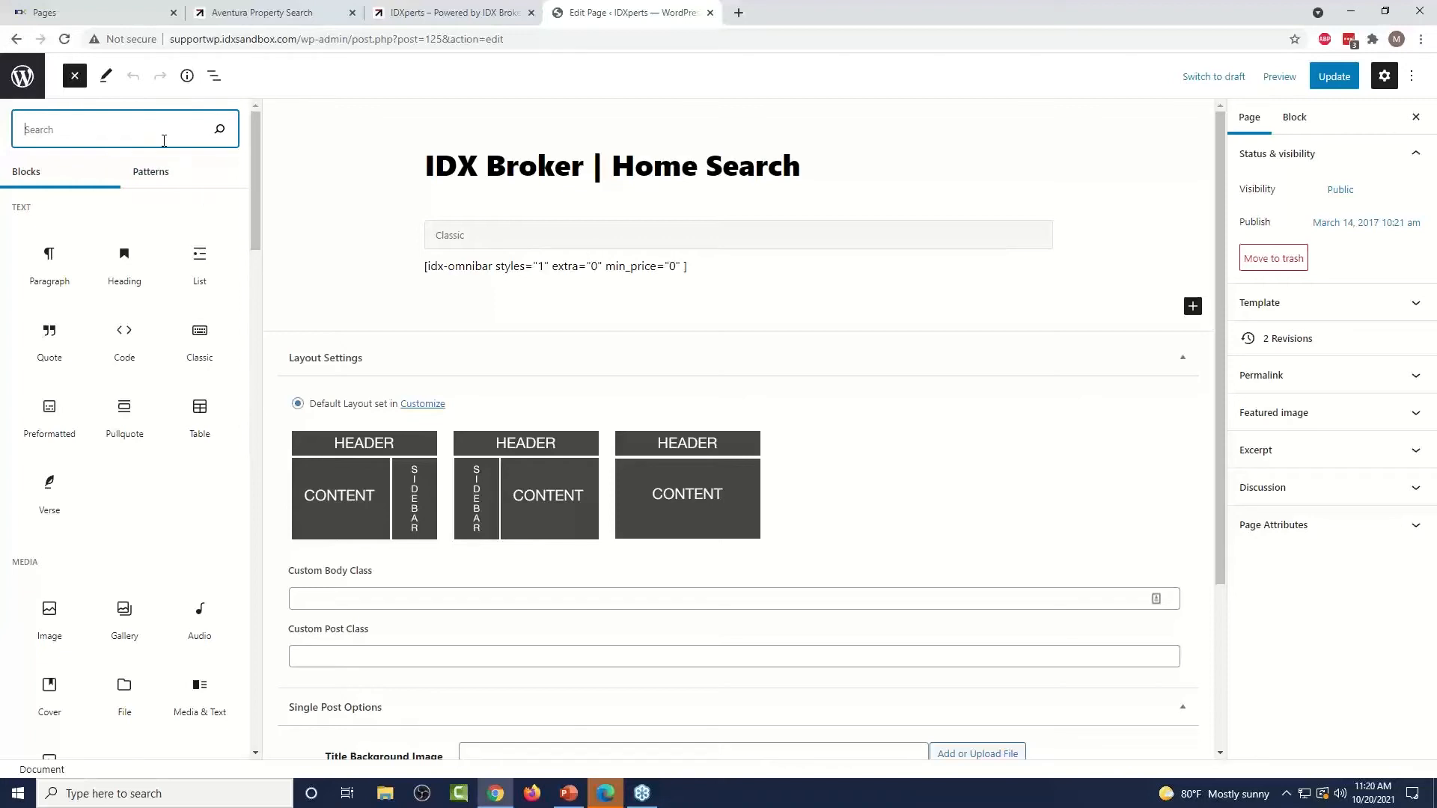
text(imp)
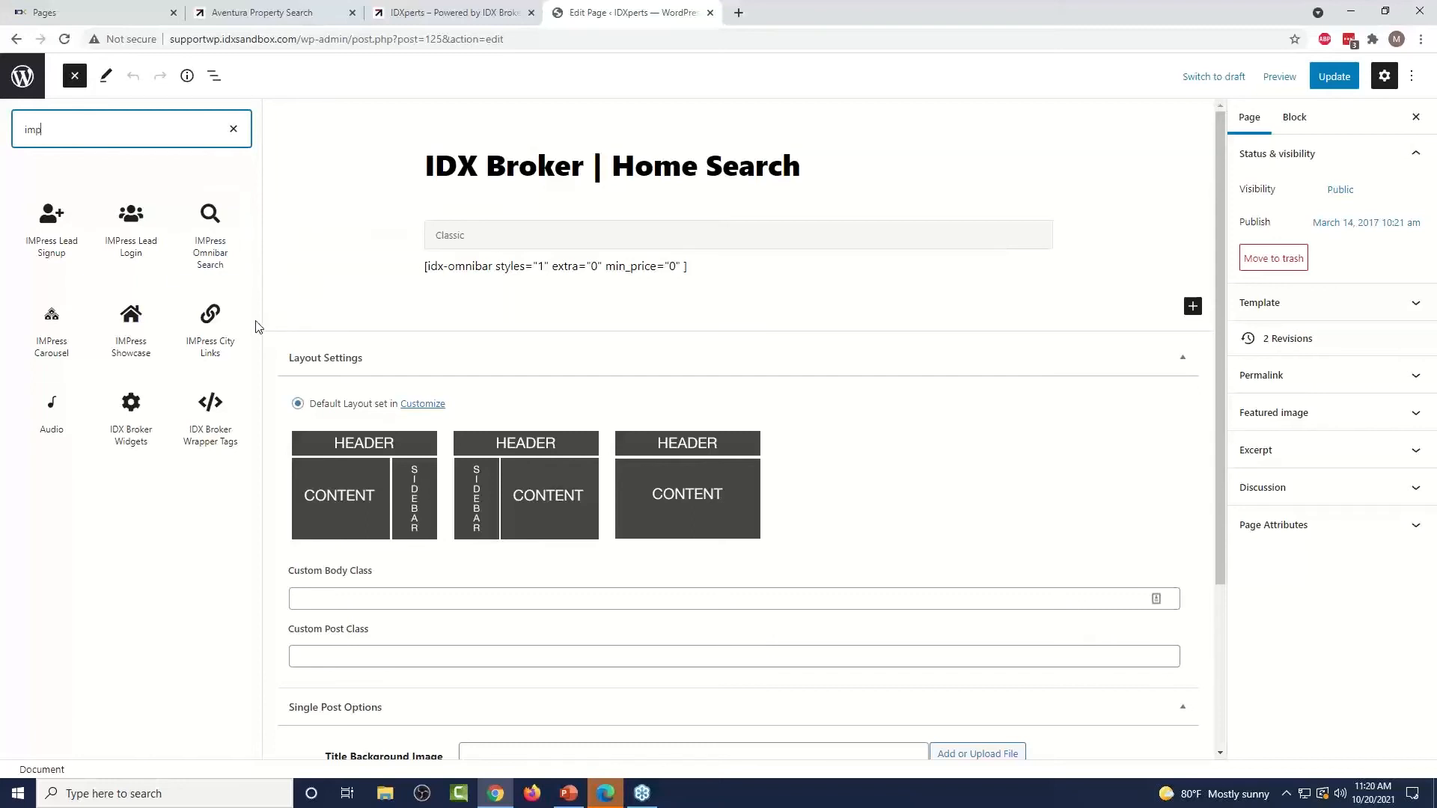
mouse_move(247, 333)
mouse_move(131, 313)
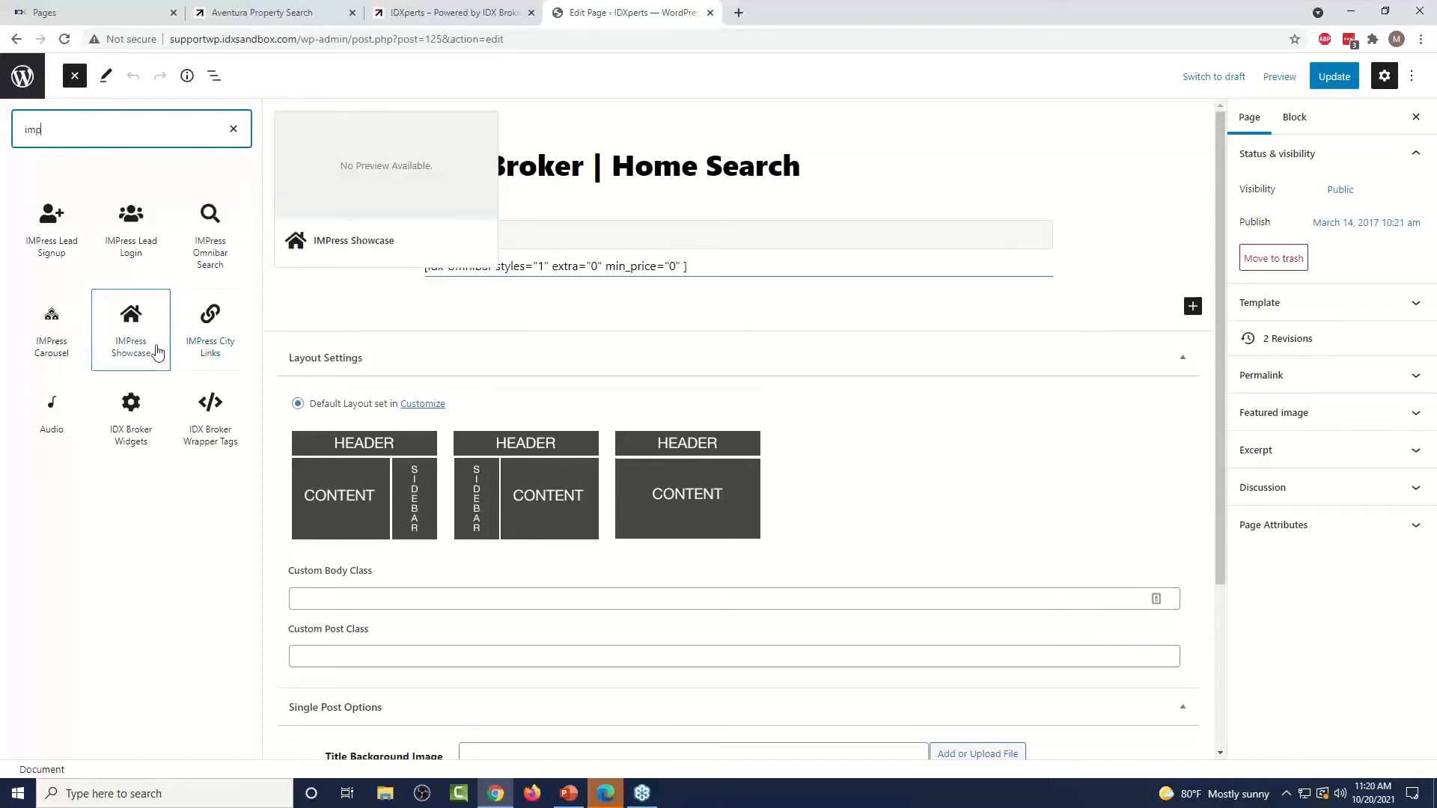
click(131, 317)
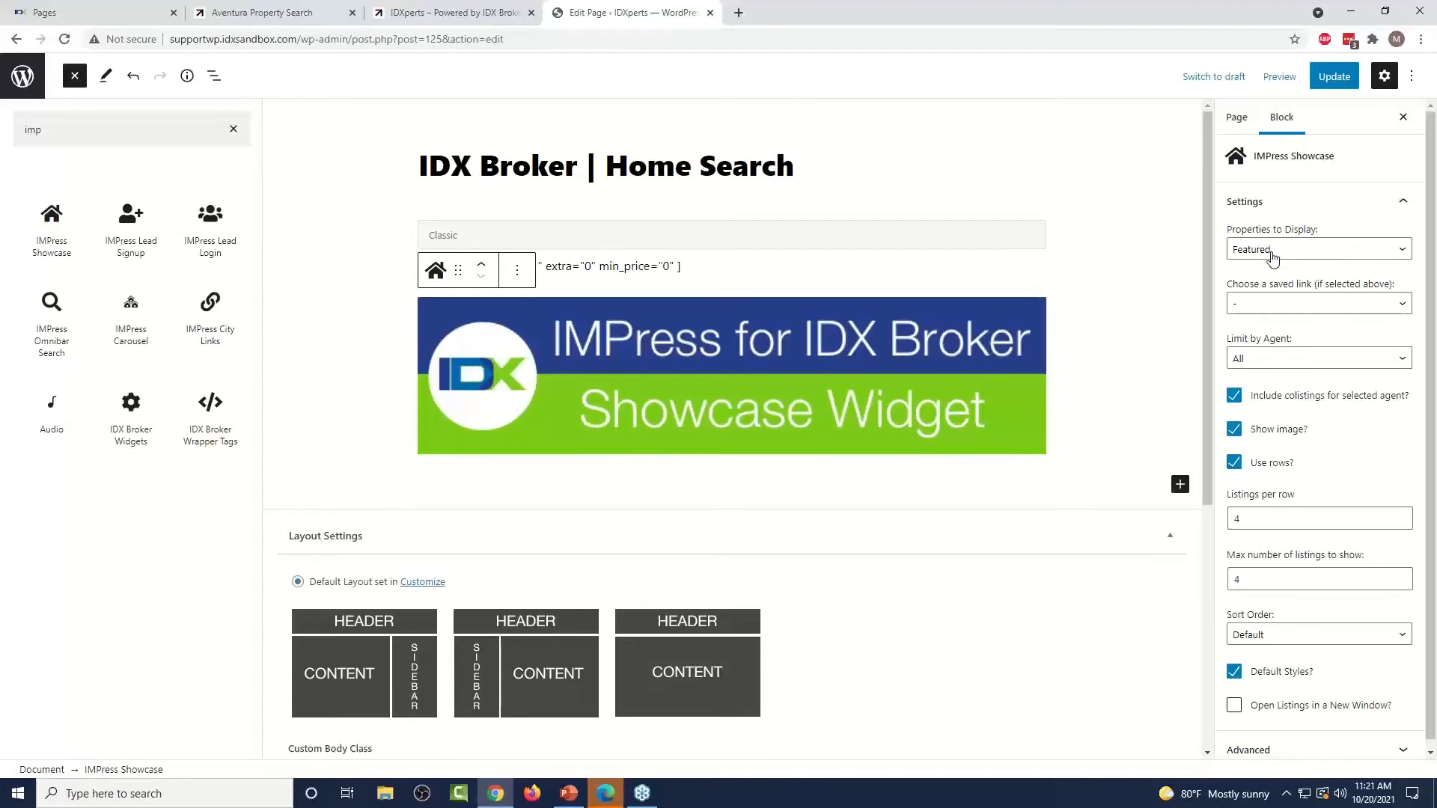
- Set the IMPress Showcase block's properties to display to Use Saved Link and look through the available saved links
click(1309, 254)
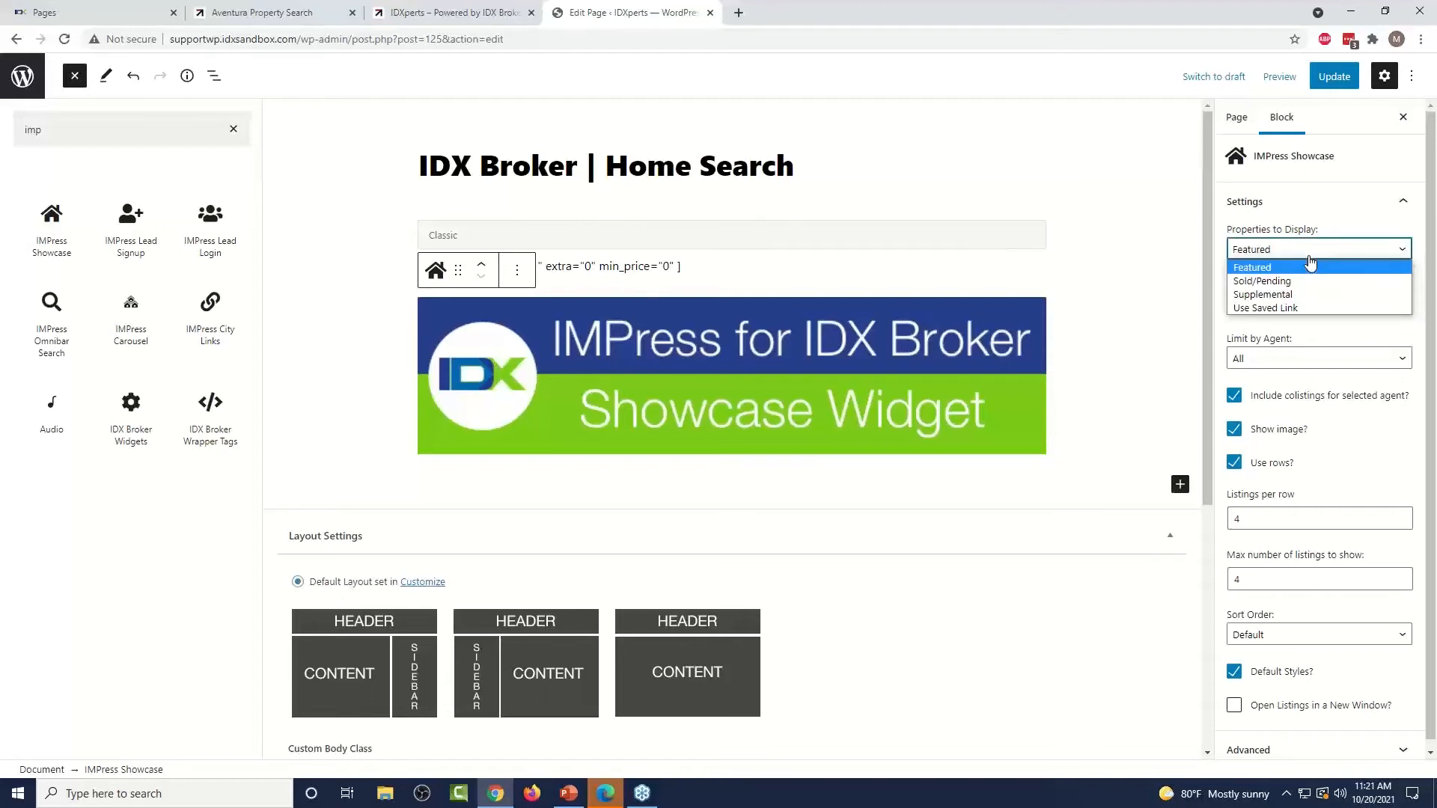
click(1296, 306)
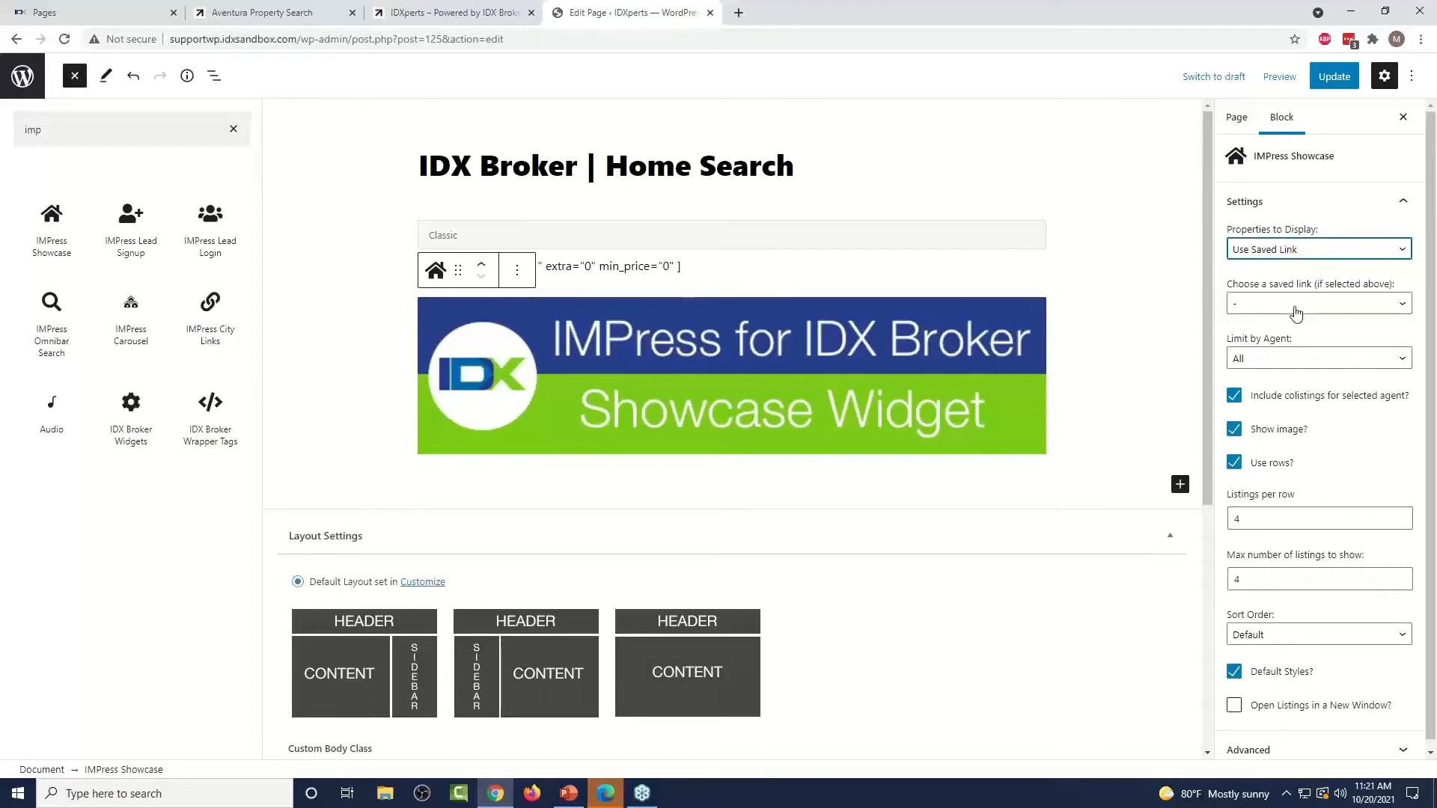
click(1295, 306)
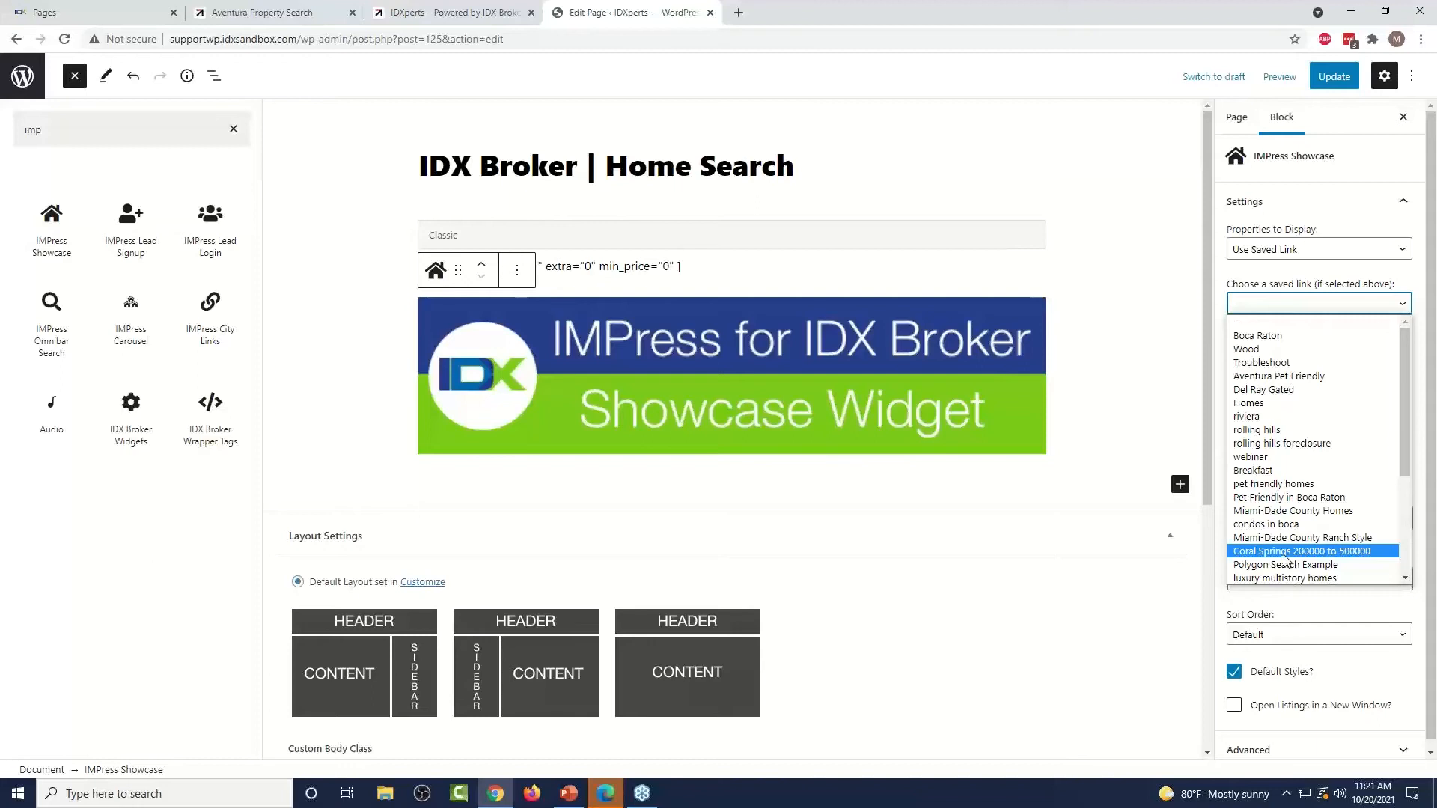
click(1305, 608)
scroll(1303, 602, down, 1)
scroll(1287, 563, up, 1)
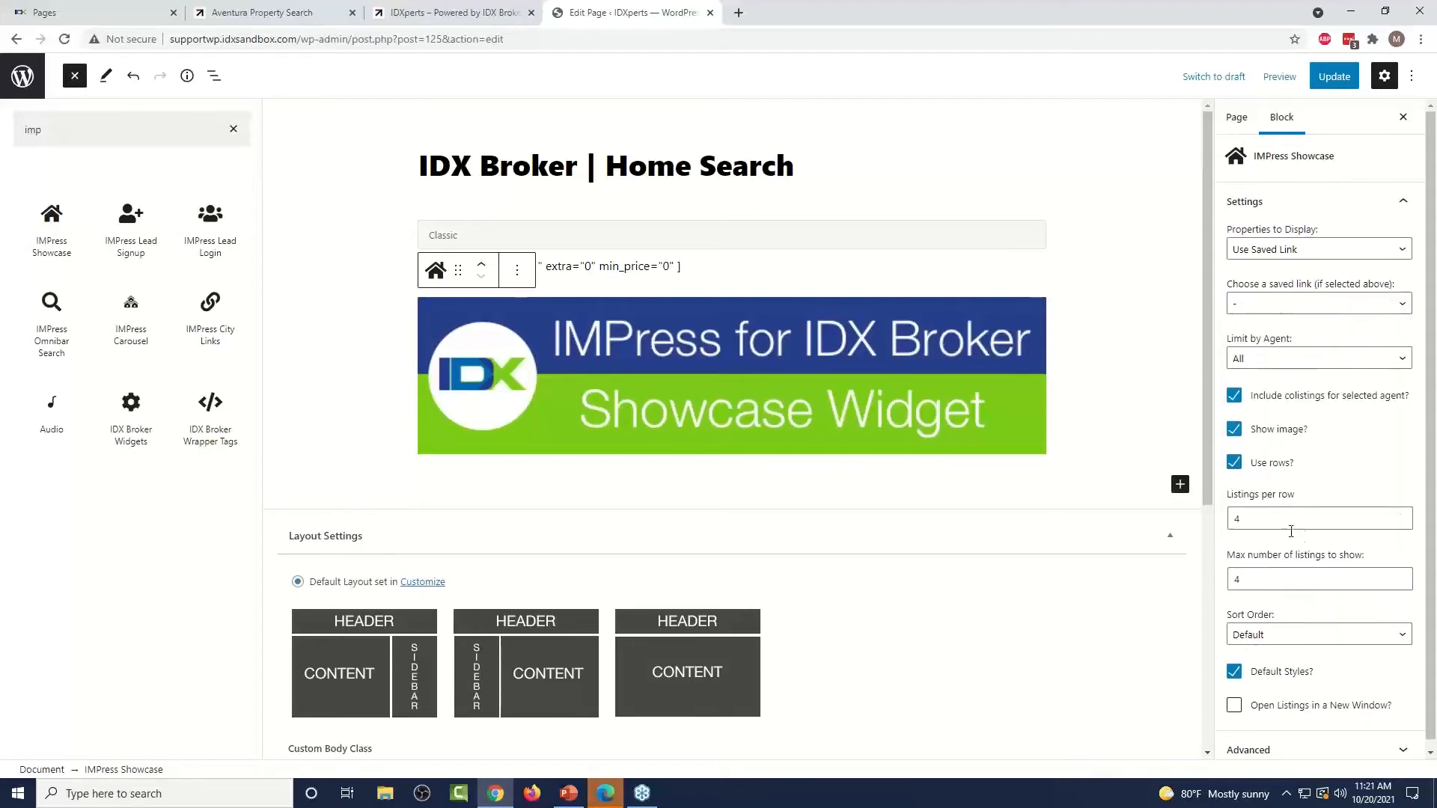
- Open the IDXperts home page in the Customizer and edit the Properties carousel widget, dismissing the block widgets welcome message
click(462, 8)
scroll(681, 337, down, 5)
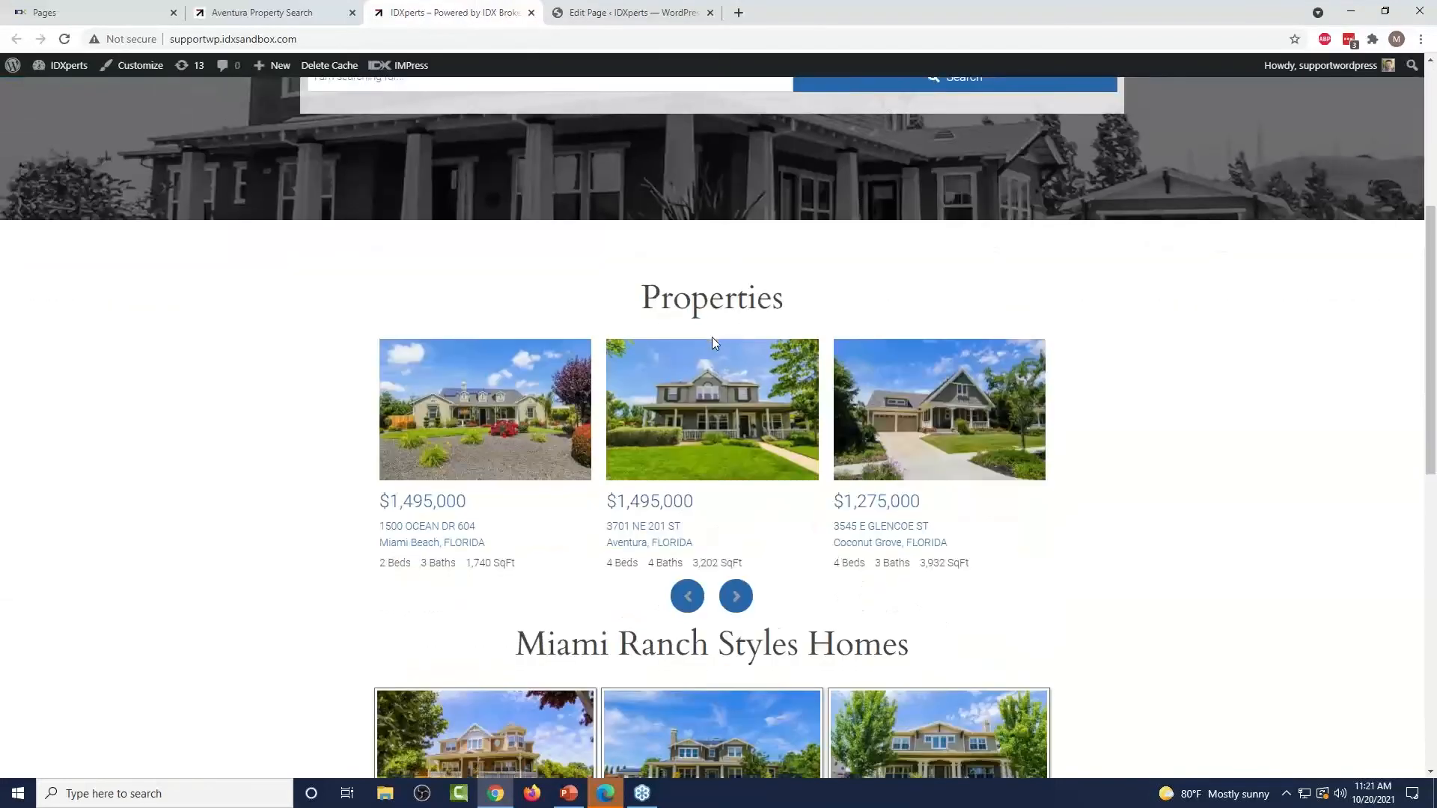
scroll(712, 343, down, 2)
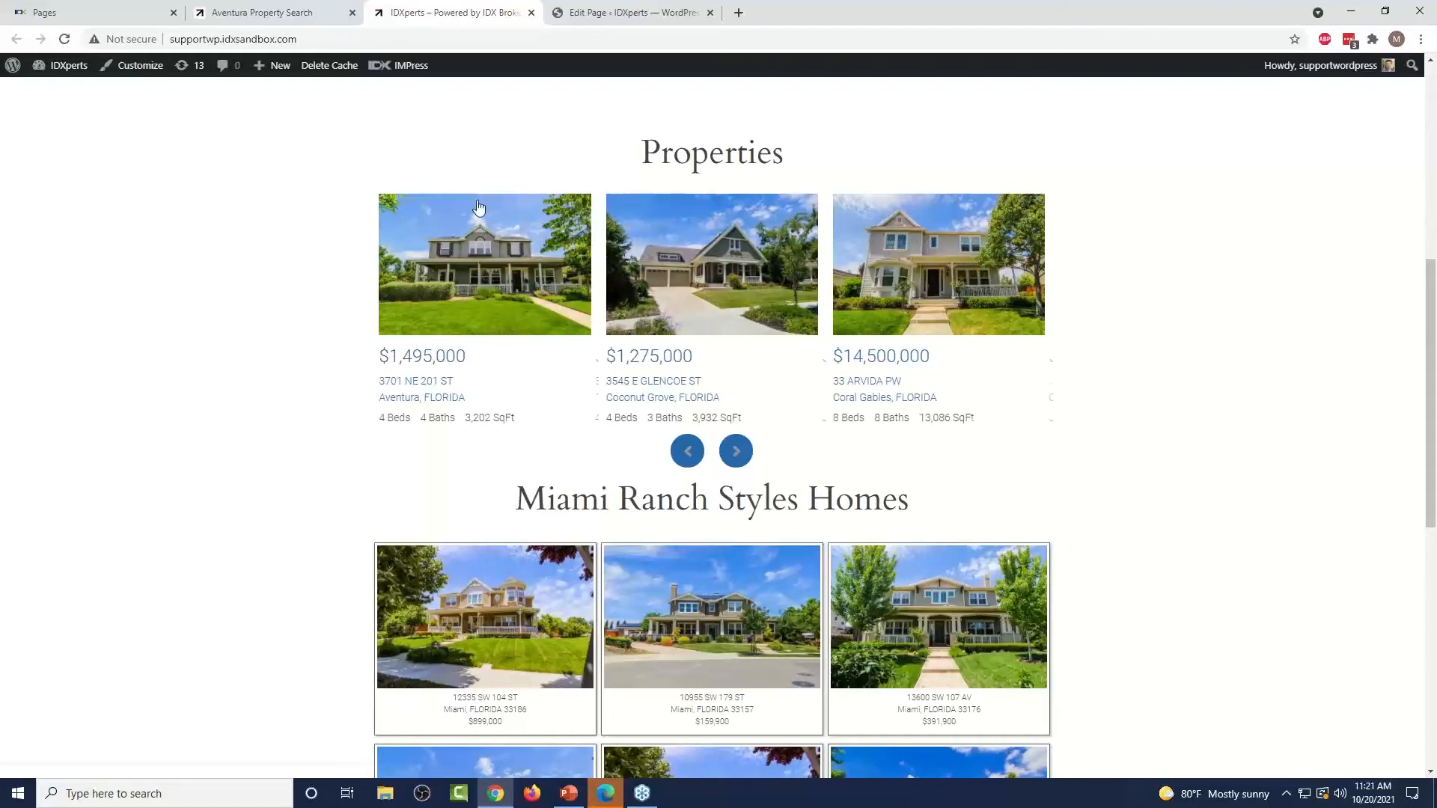
click(150, 72)
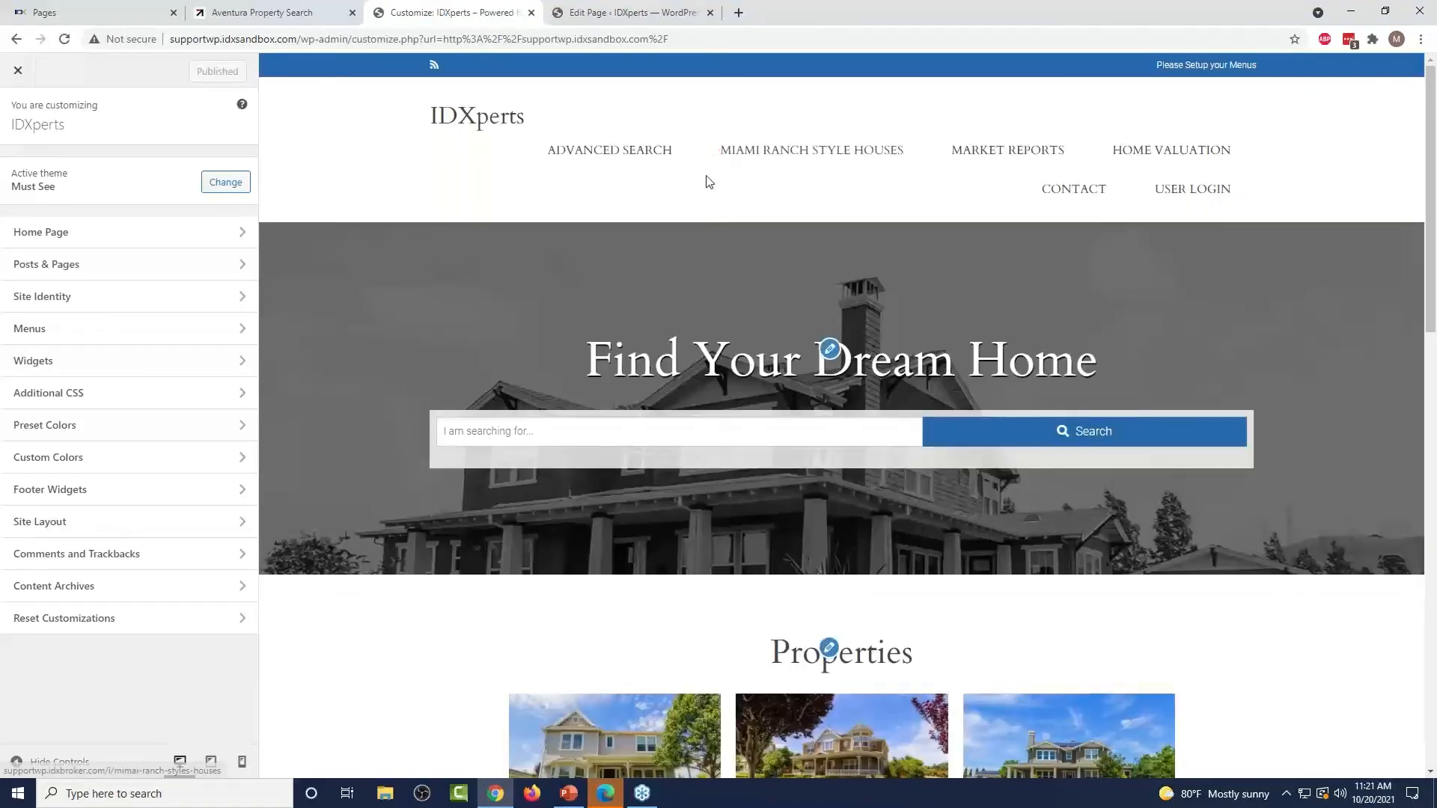
scroll(764, 346, down, 4)
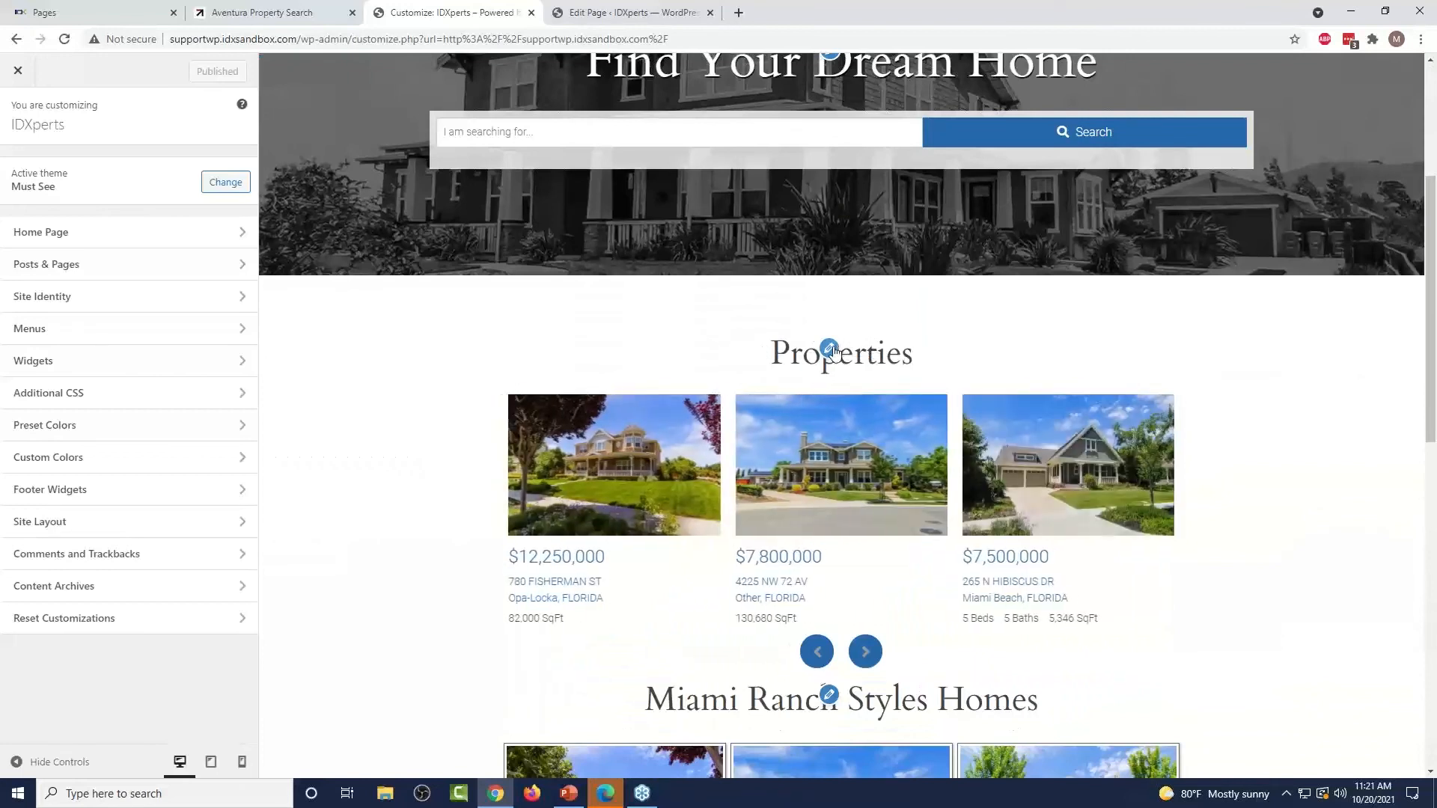
click(830, 349)
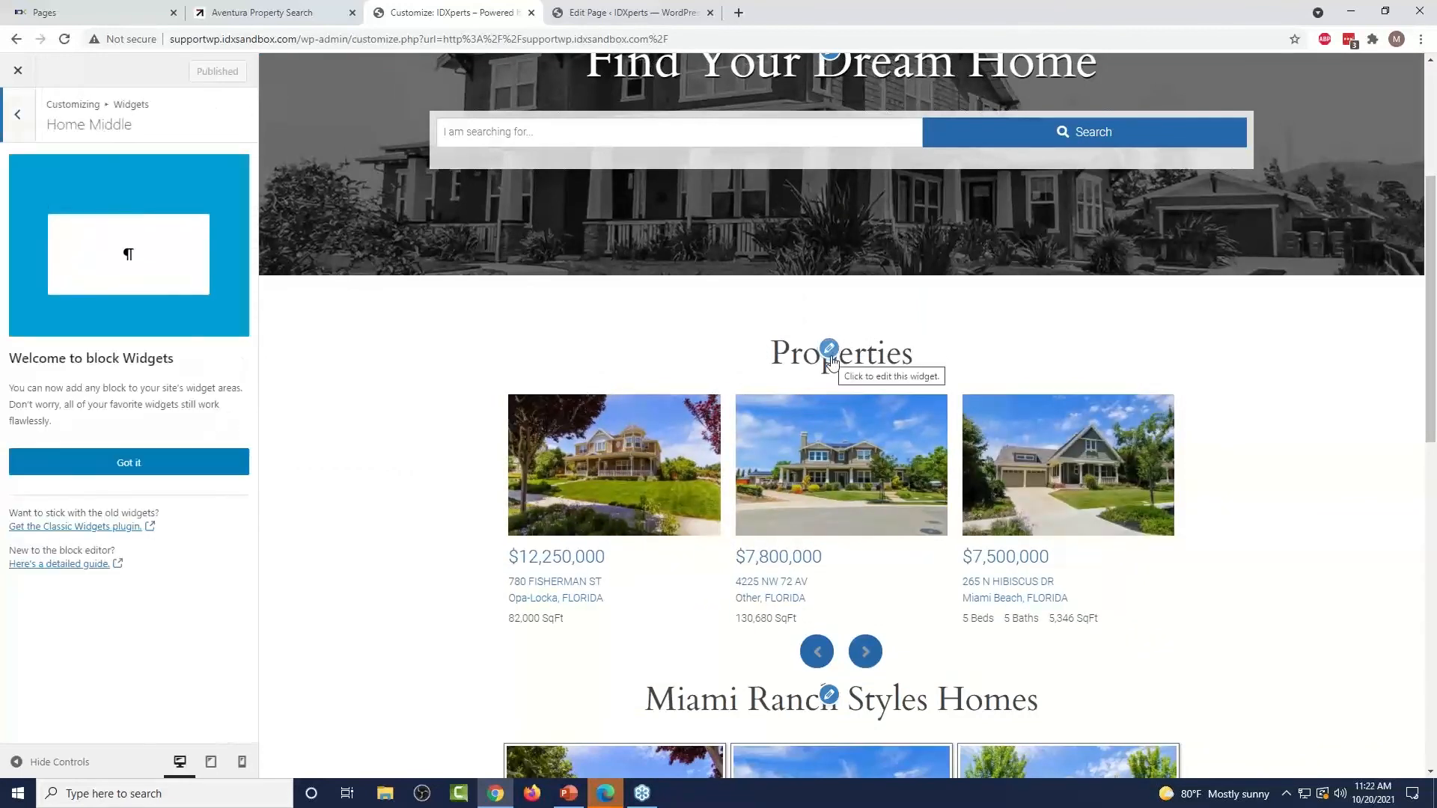
click(141, 465)
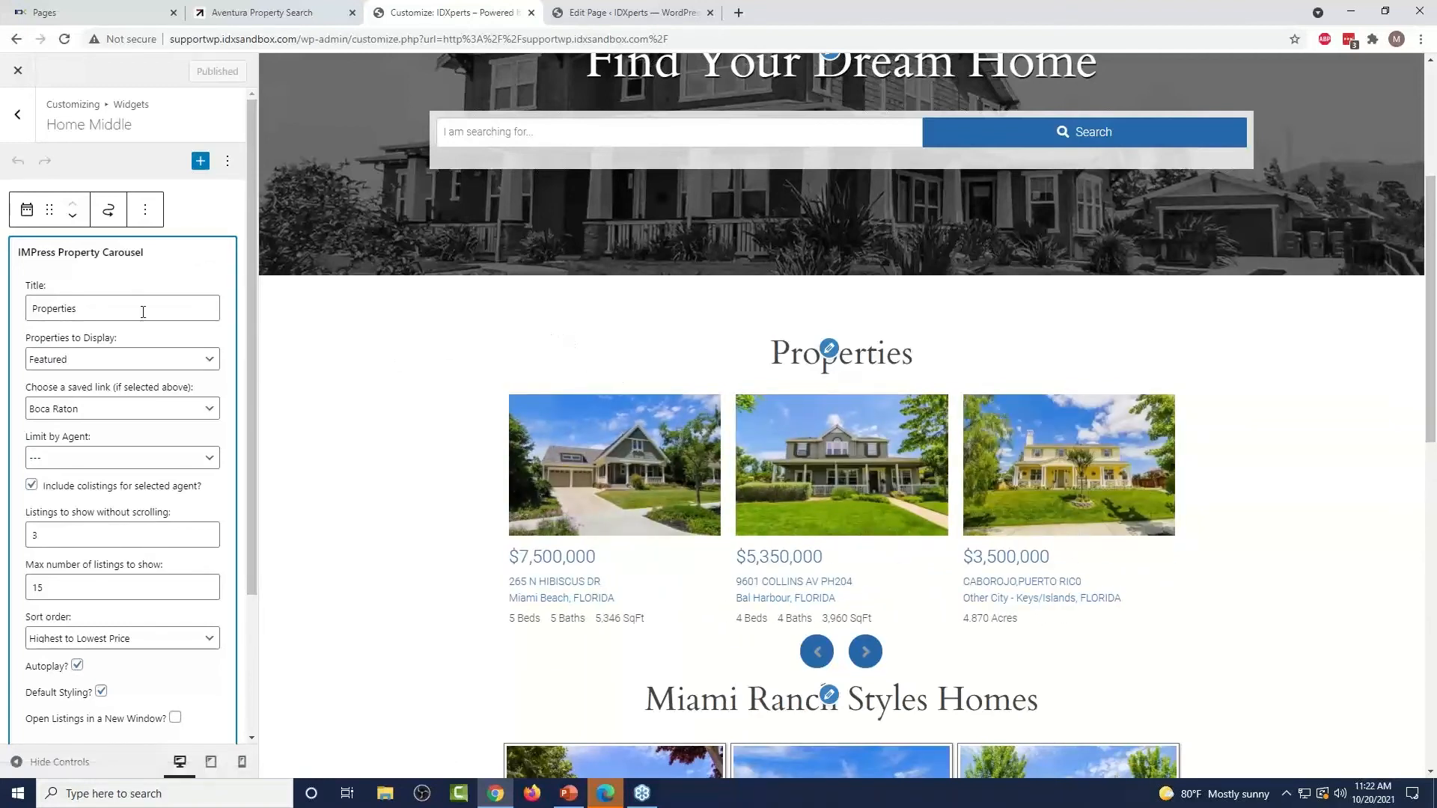
- Try Use Saved Link with Boca Raton for the property carousel, restore Featured, and leave the Customizer discarding the changes
click(118, 367)
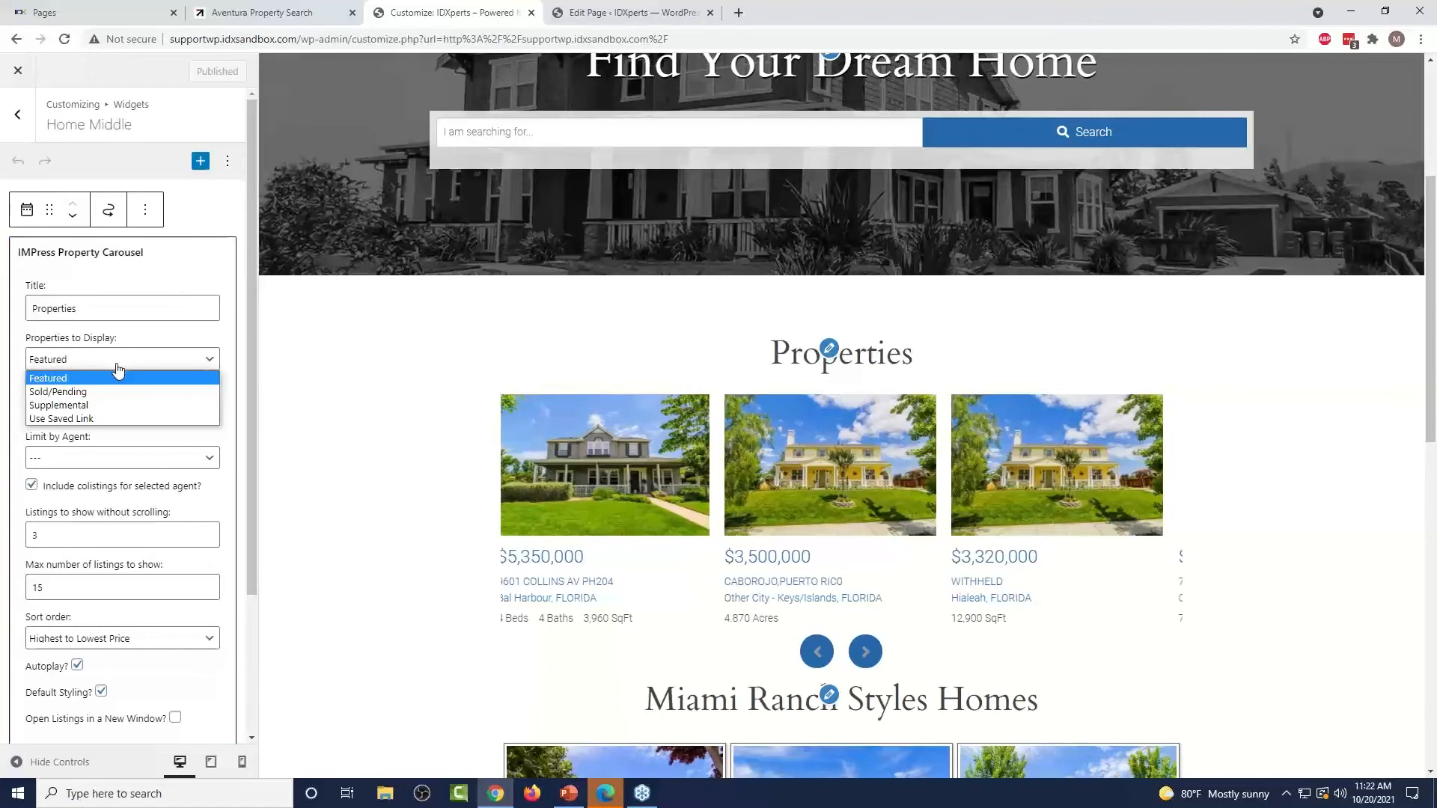
click(97, 417)
click(116, 414)
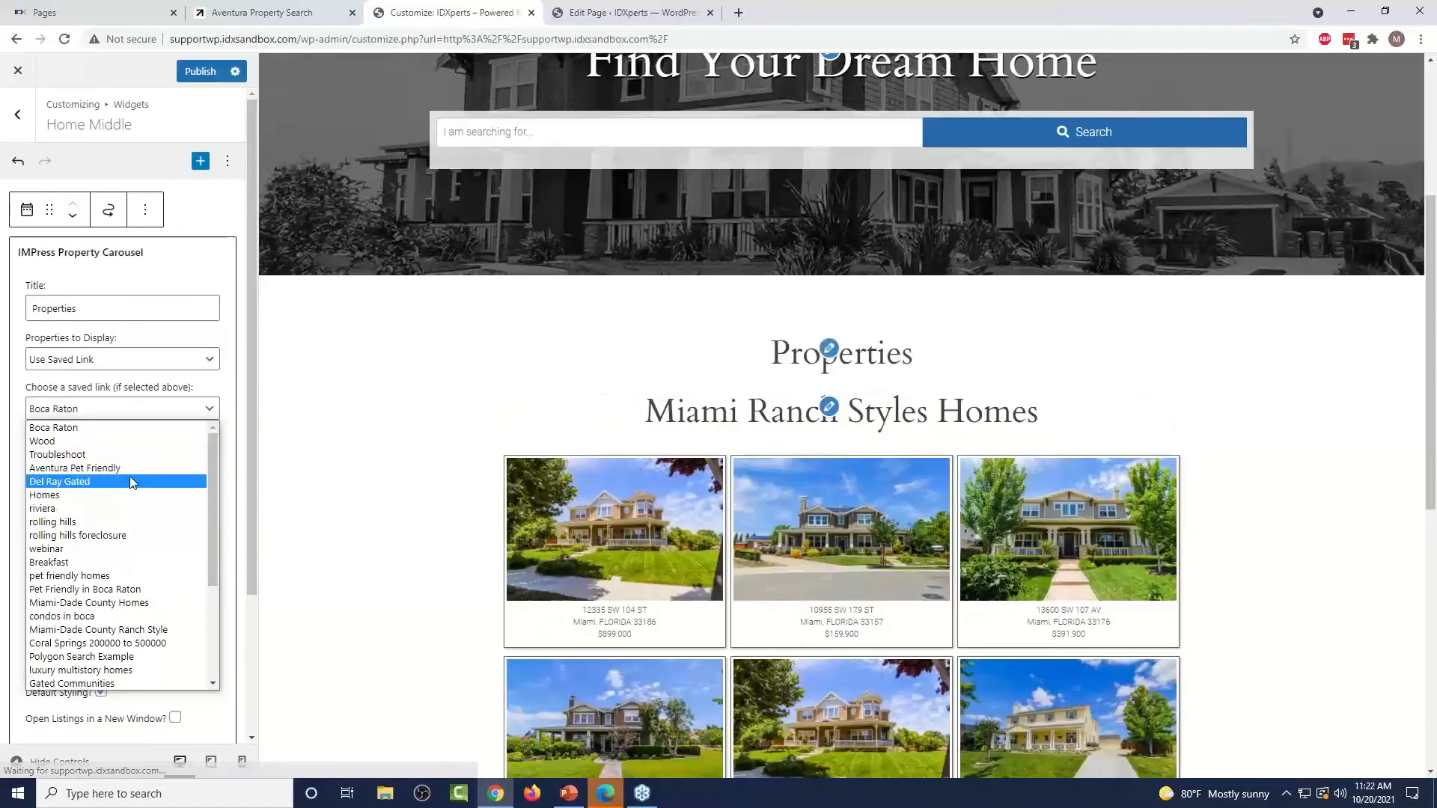
click(134, 428)
click(145, 354)
click(128, 373)
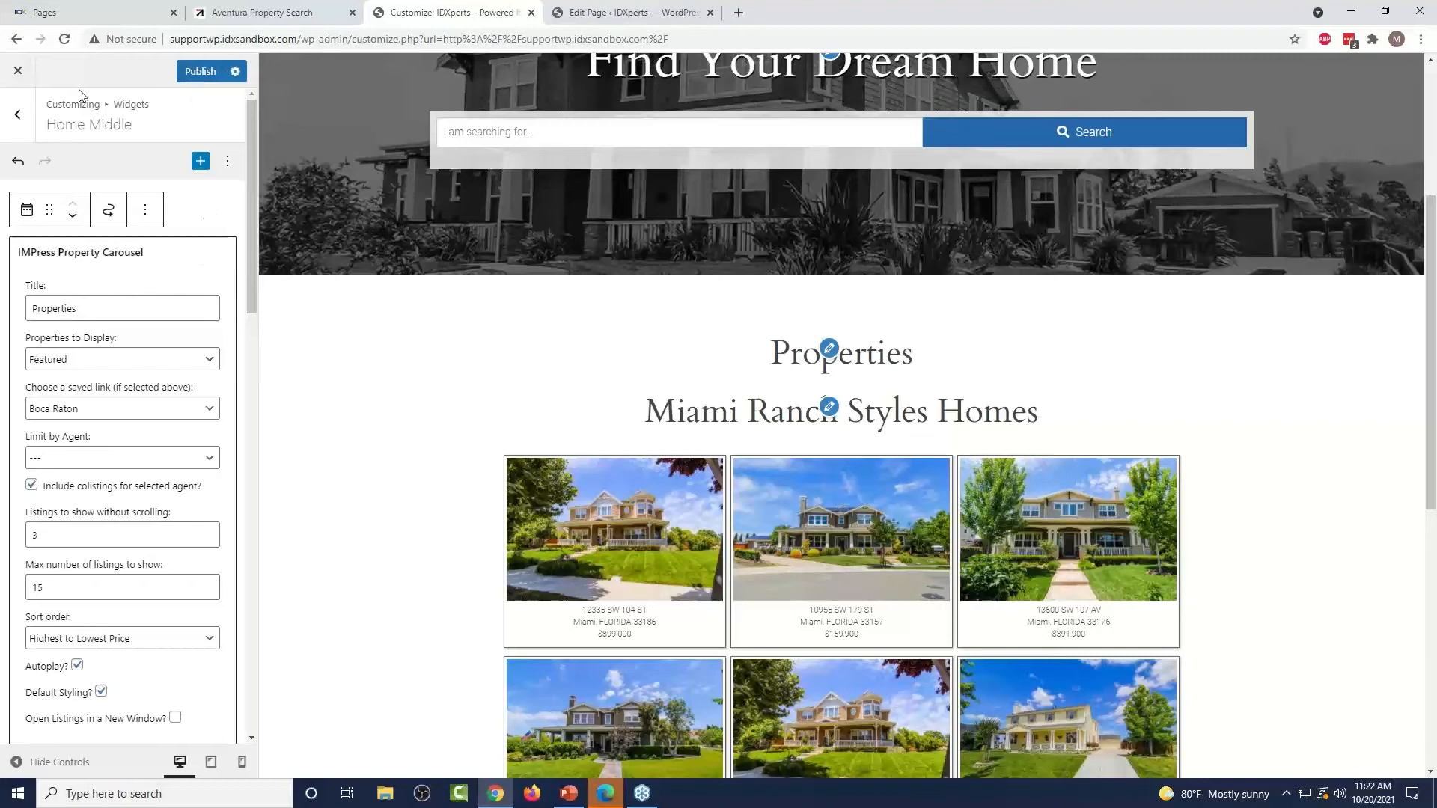
click(18, 71)
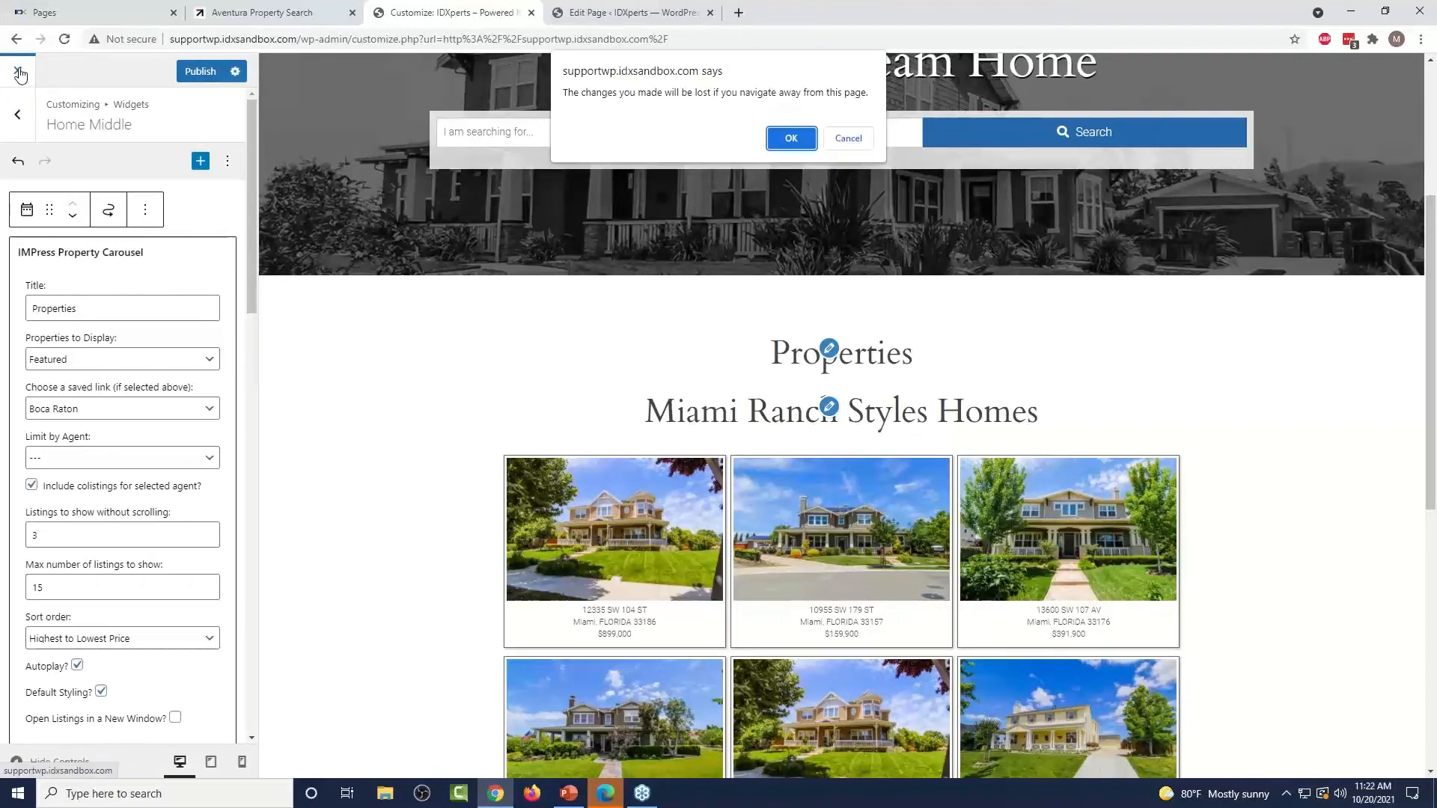
click(793, 136)
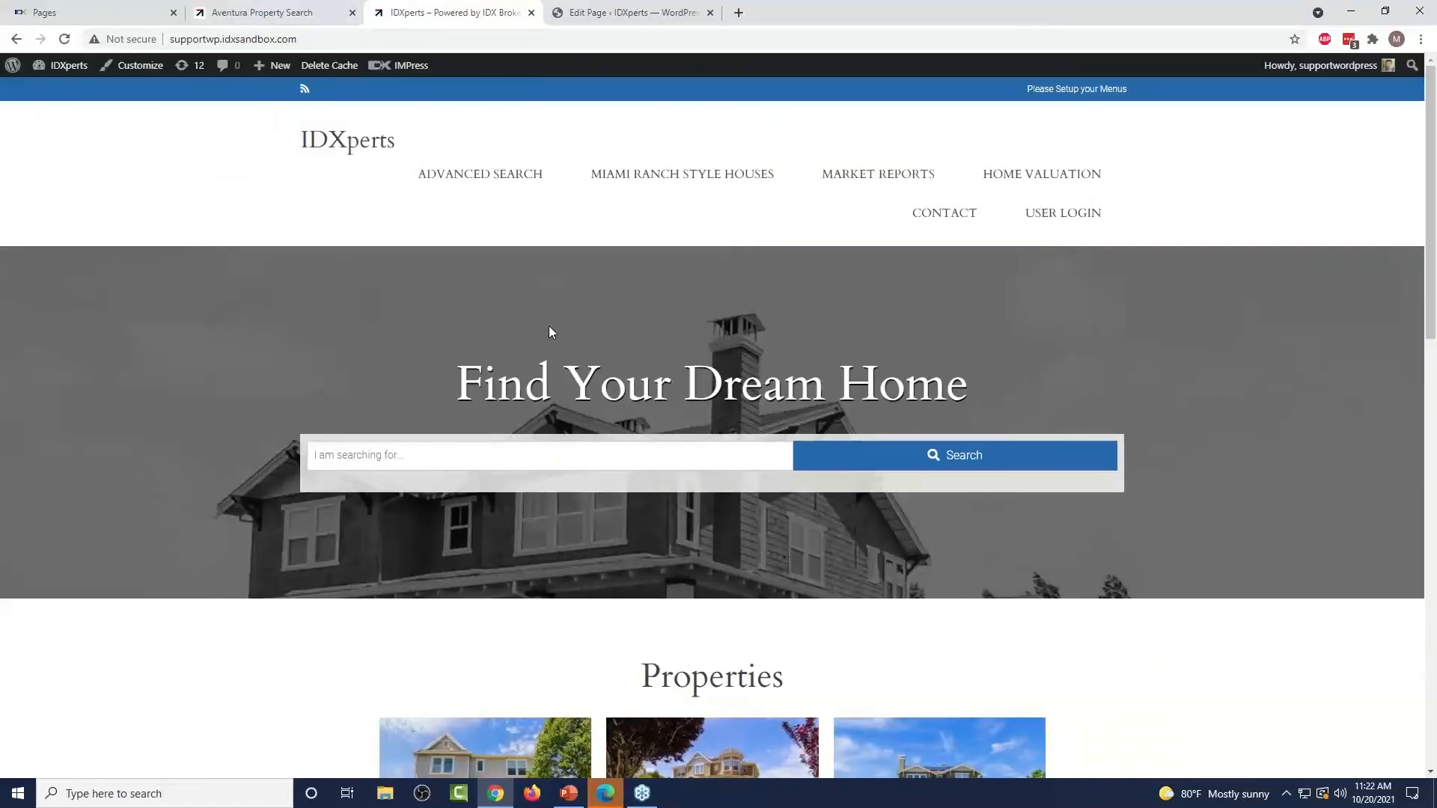
- Examine the IDXperts home page's search banner, property carousel, Miami Ranch Styles Homes showcase and the community and team sections
scroll(607, 459, down, 2)
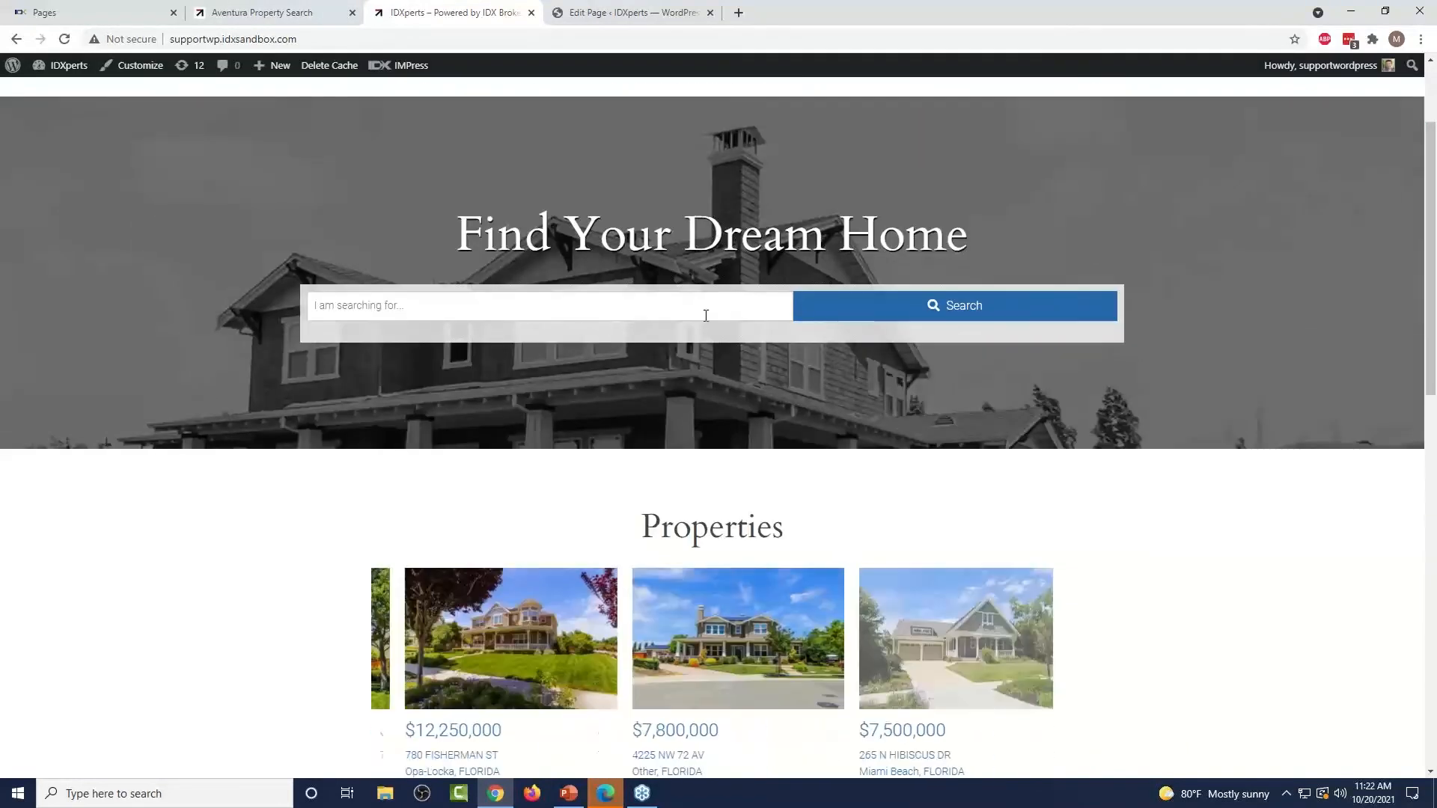
scroll(702, 350, down, 5)
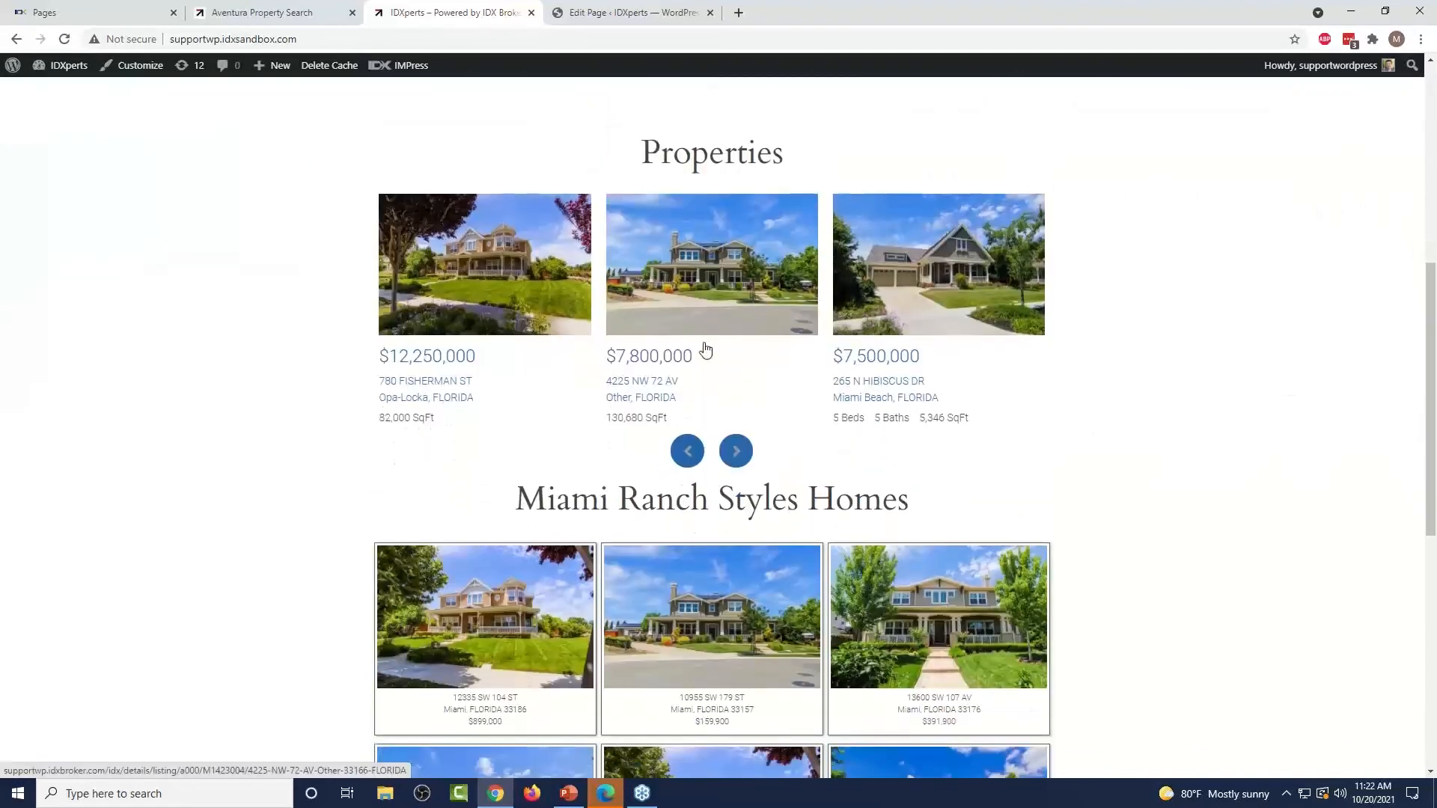
scroll(724, 372, down, 3)
scroll(724, 372, down, 3)
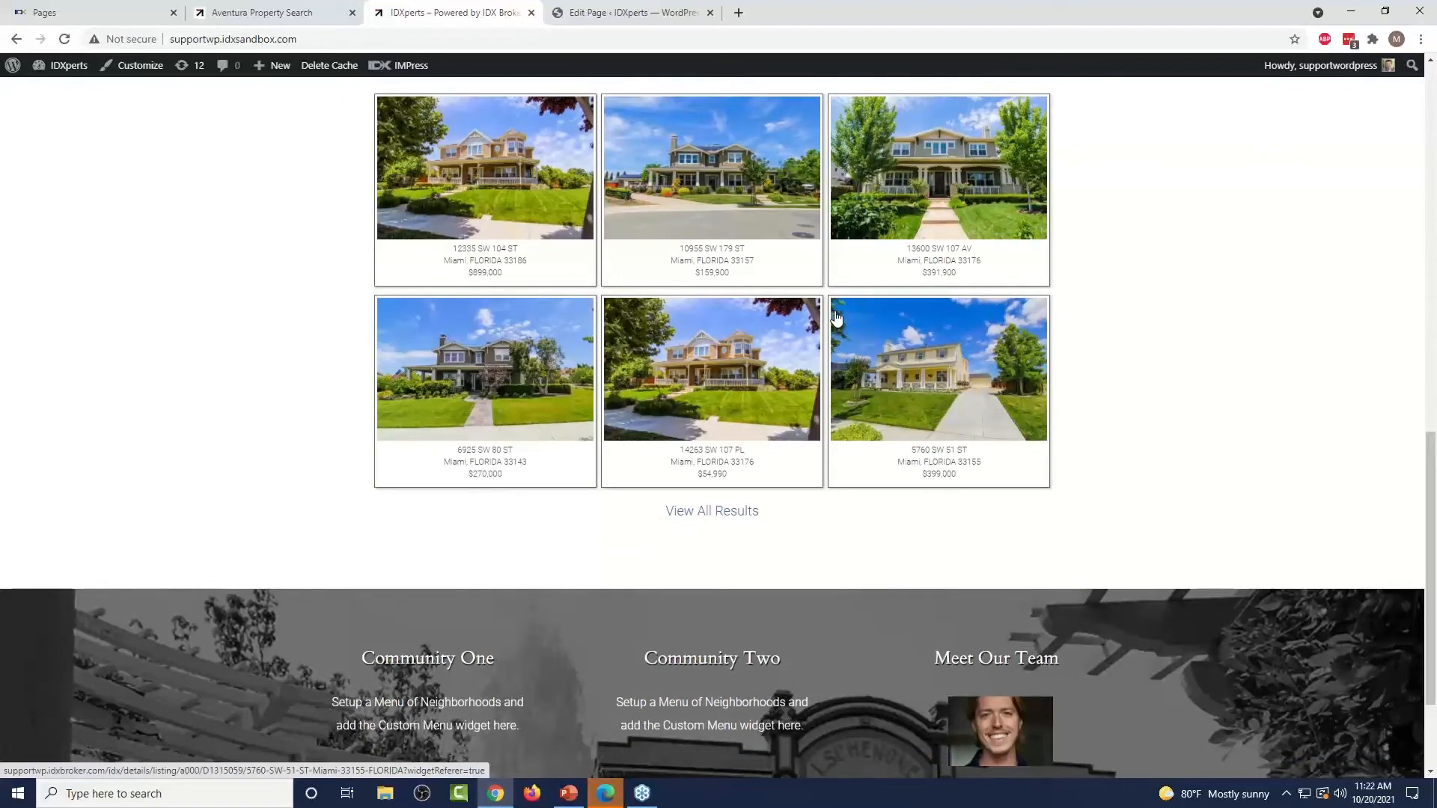
scroll(836, 318, up, 6)
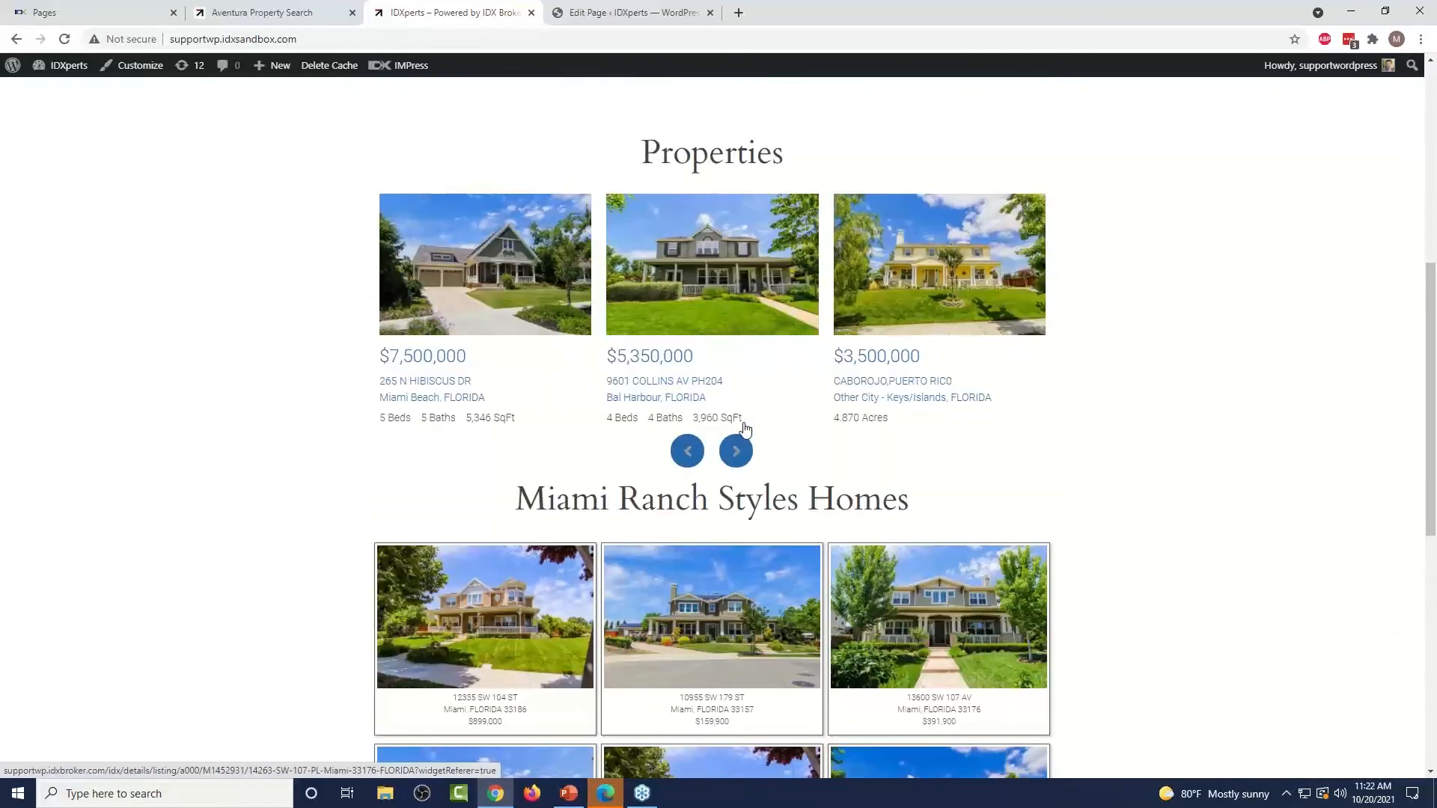
scroll(745, 428, up, 7)
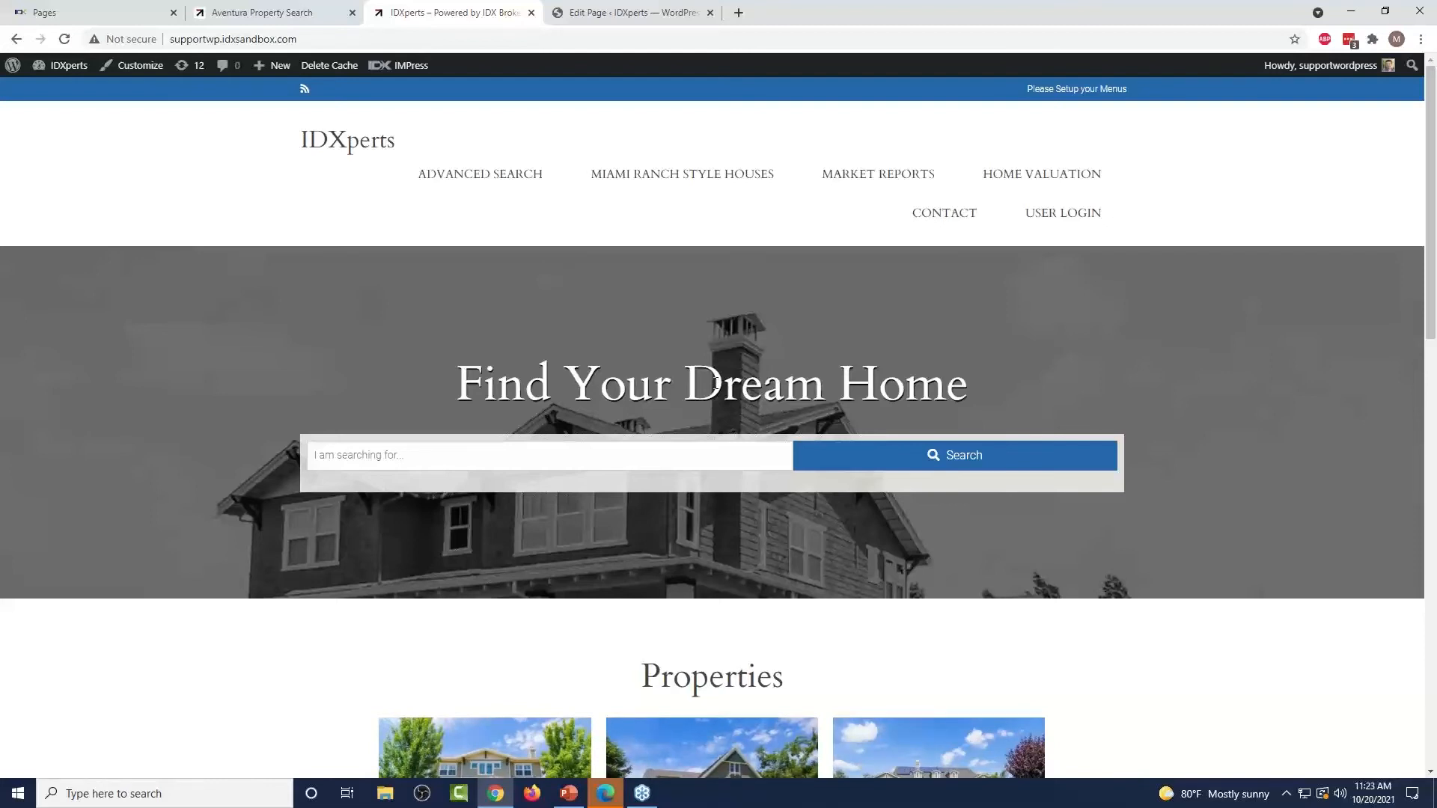
scroll(675, 291, down, 5)
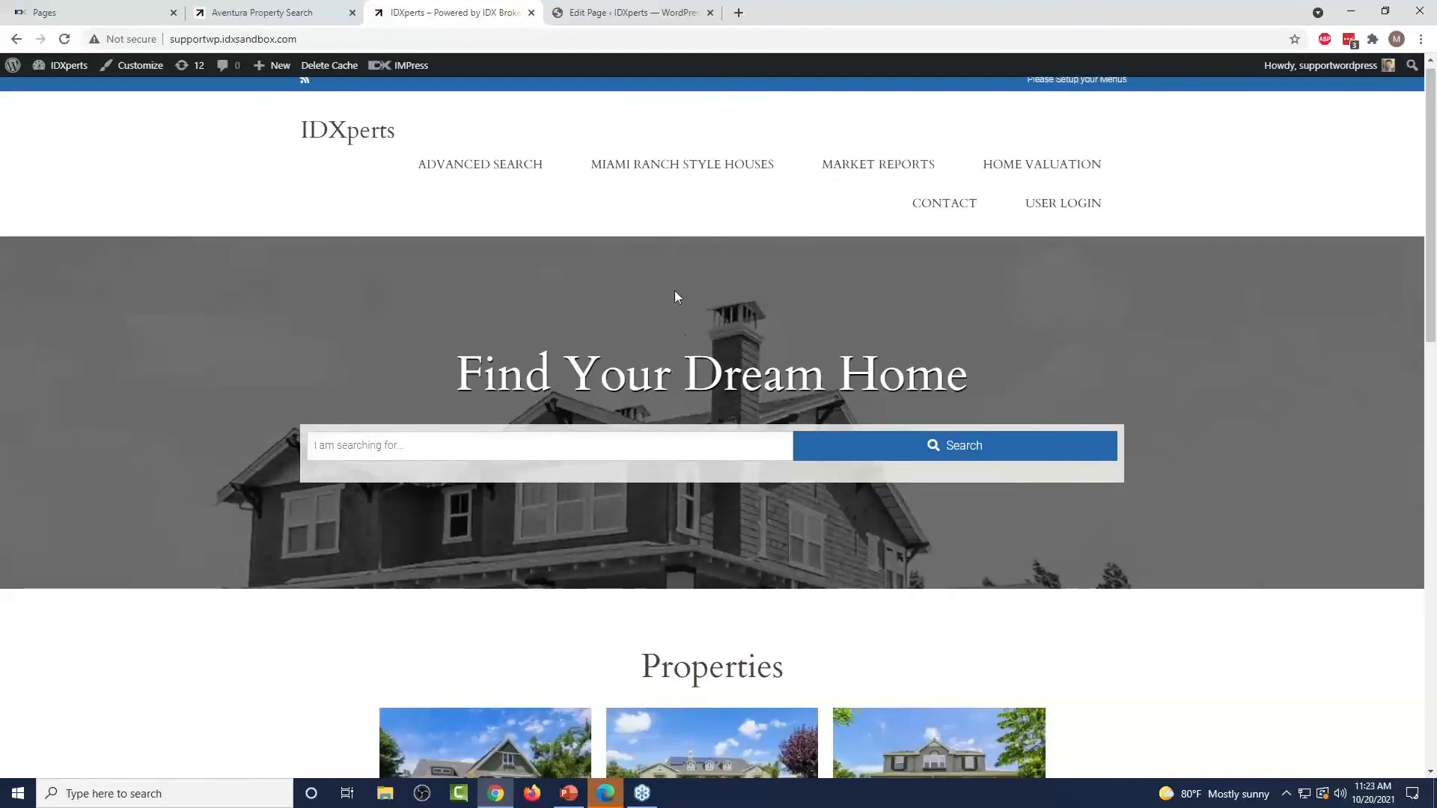
scroll(649, 282, down, 10)
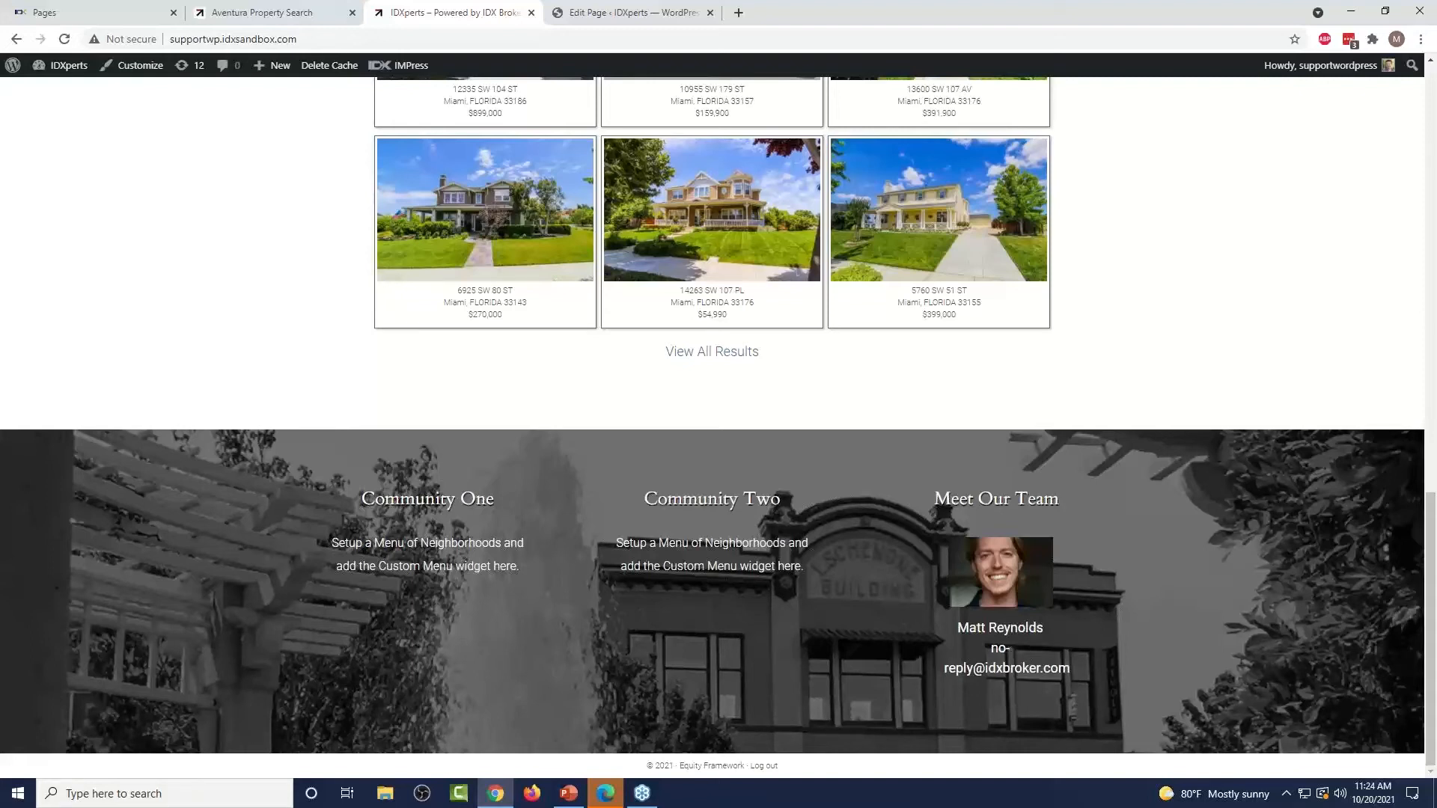
scroll(569, 419, up, 15)
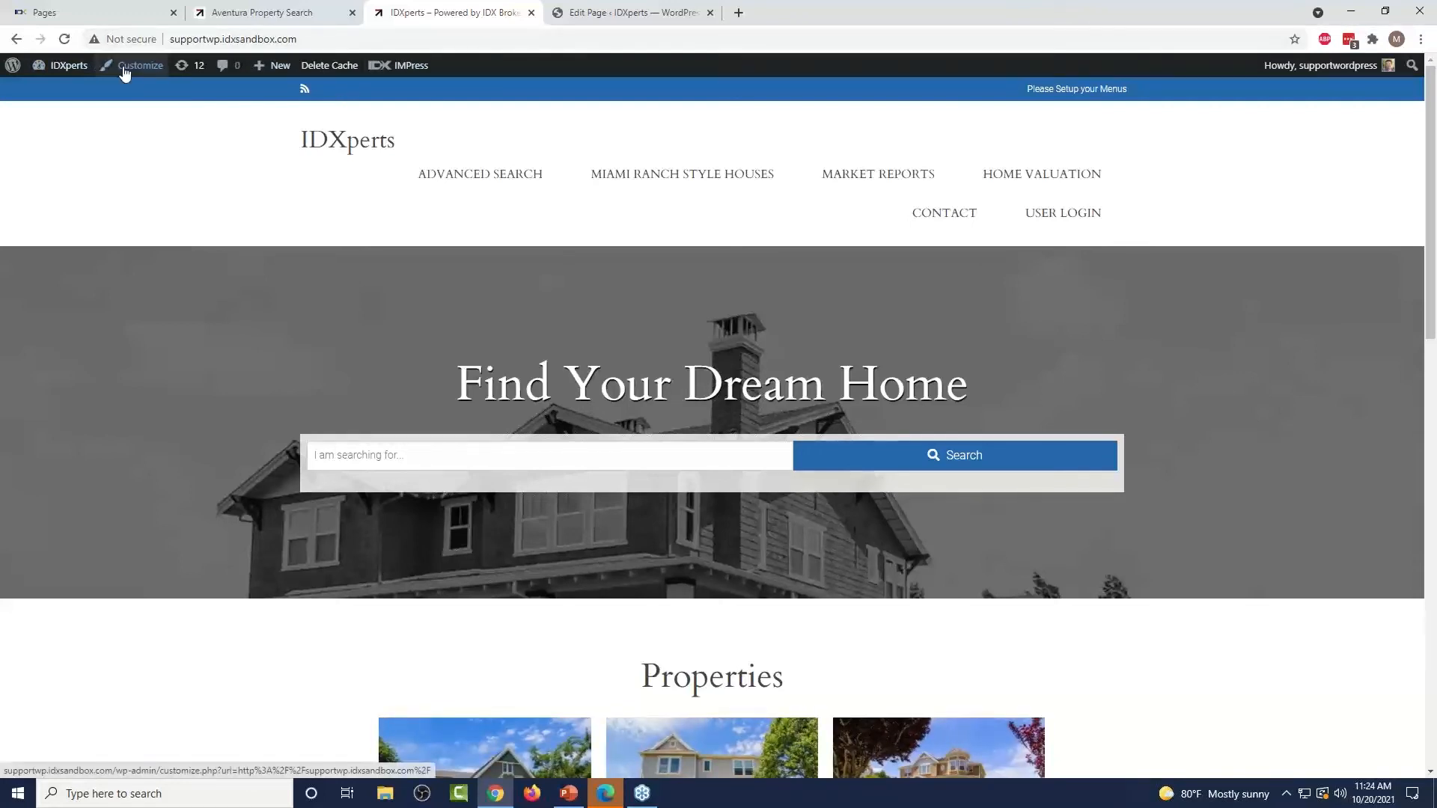
- Open the theme Customizer from the WordPress admin, review the list of widget areas, and return to the pages list
click(575, 7)
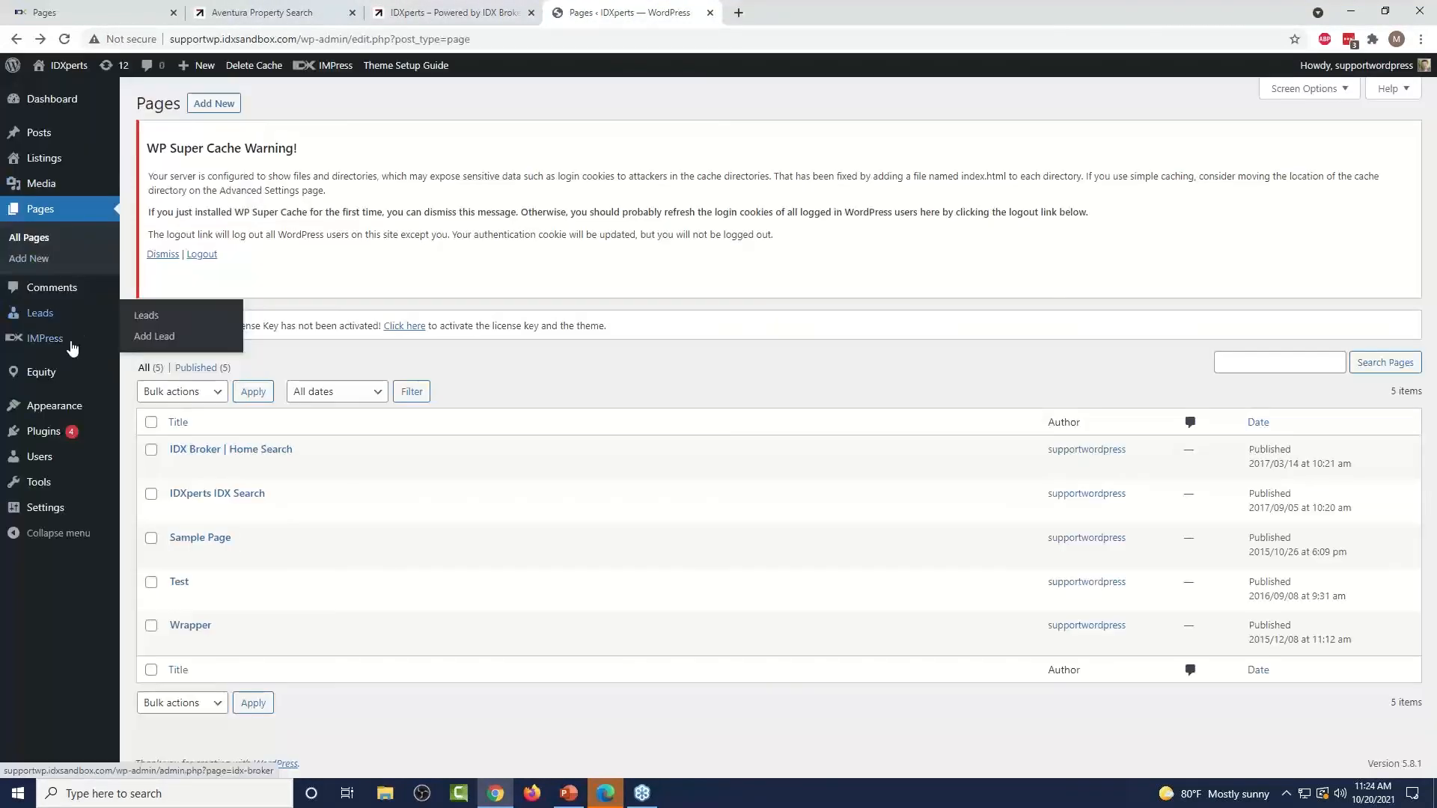
mouse_move(61, 411)
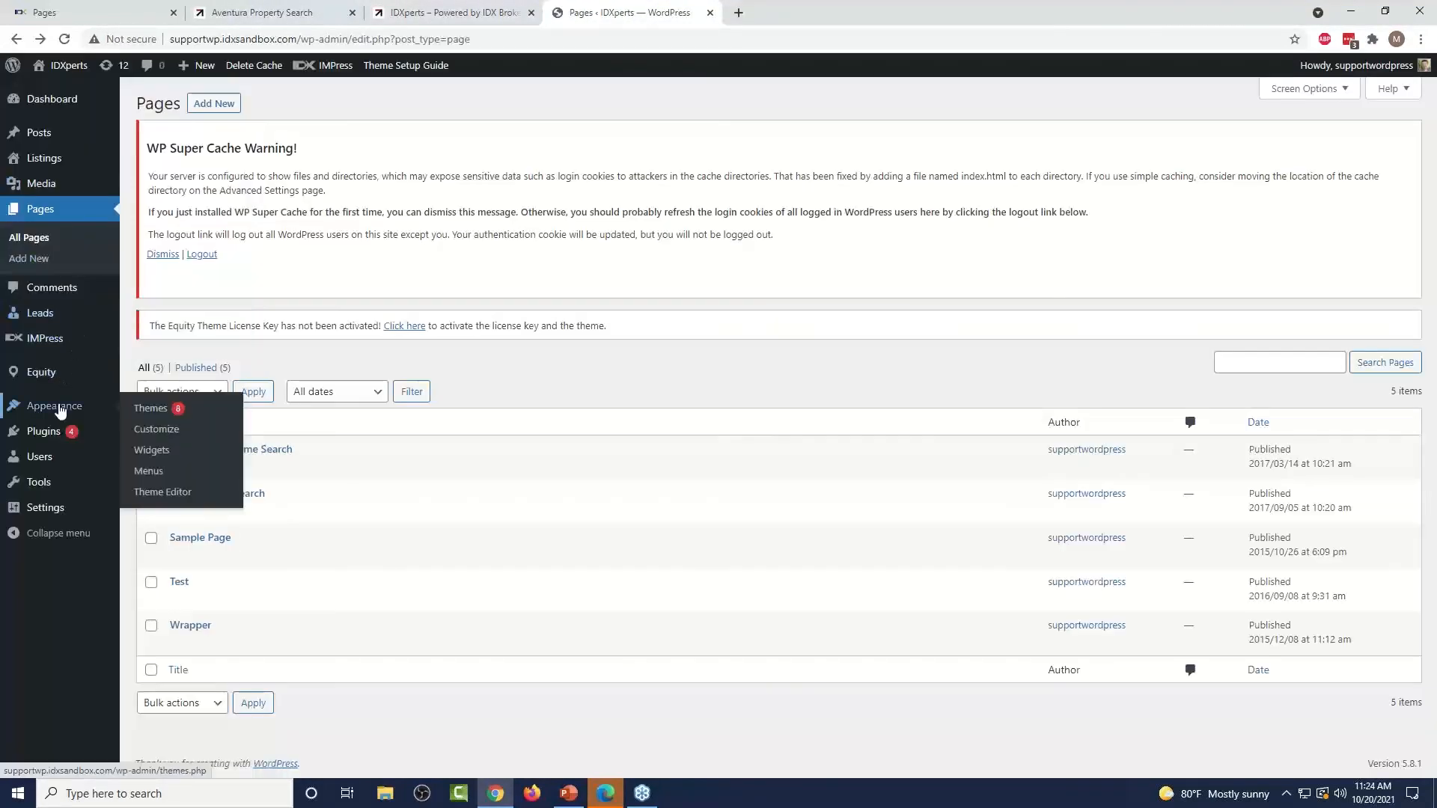
click(179, 431)
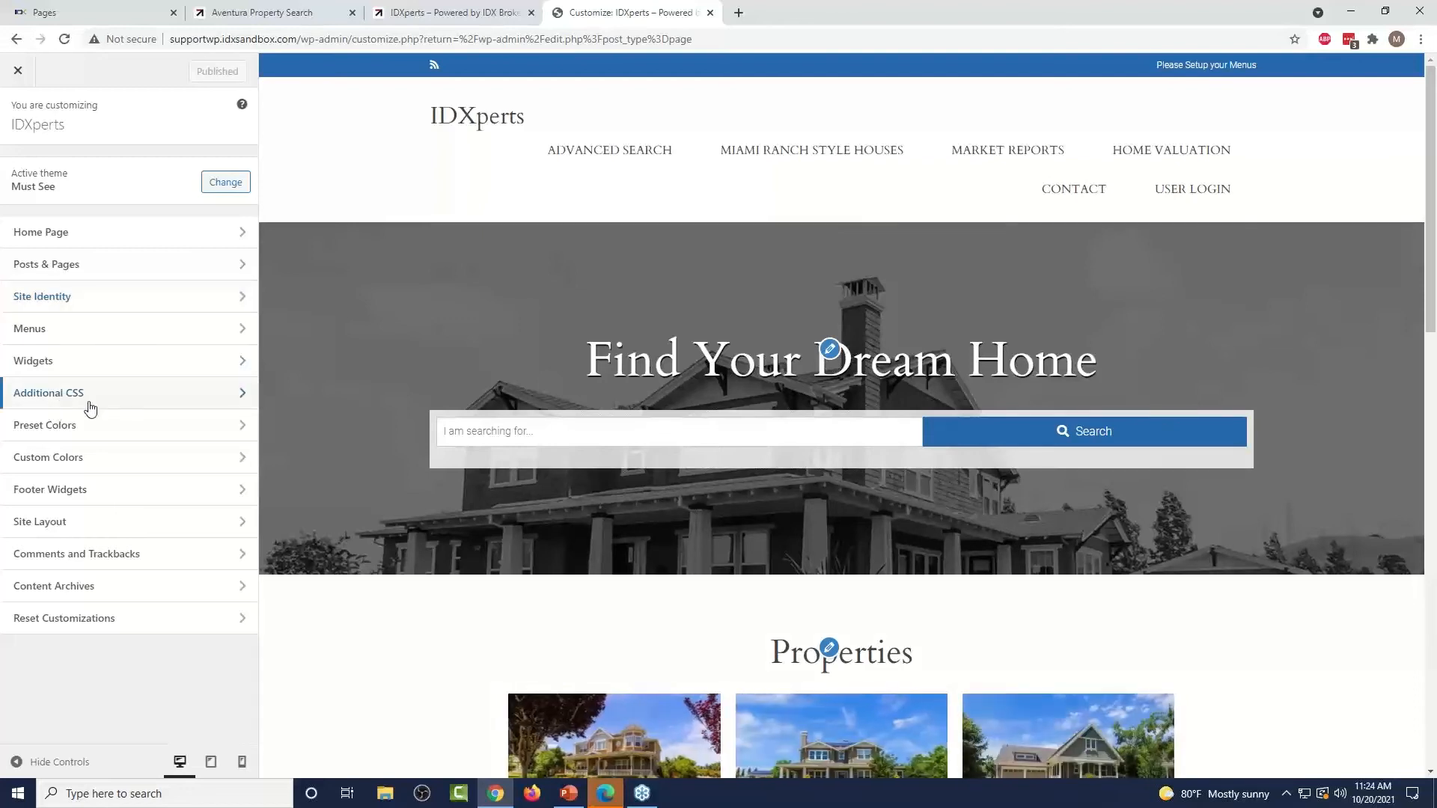
click(113, 367)
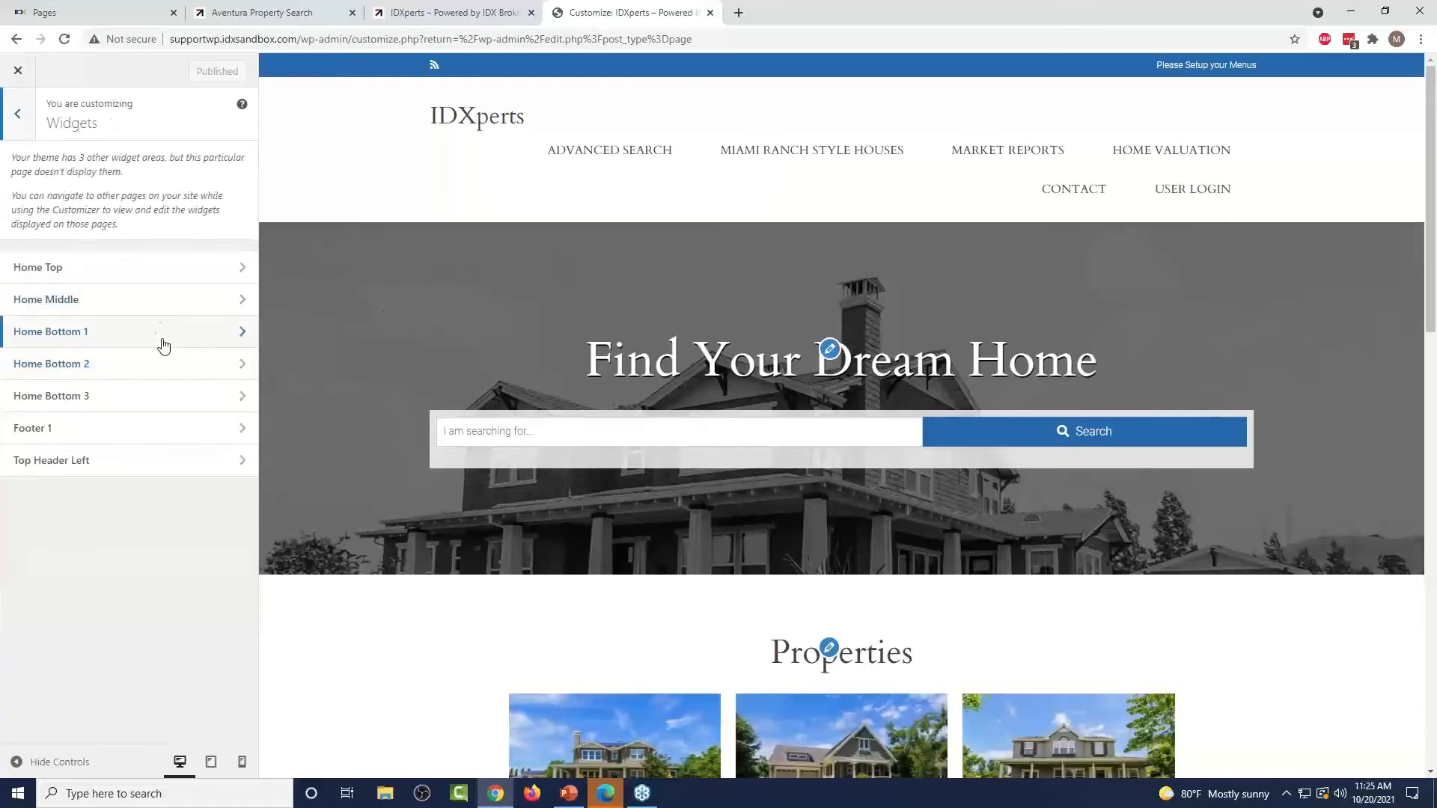
click(27, 72)
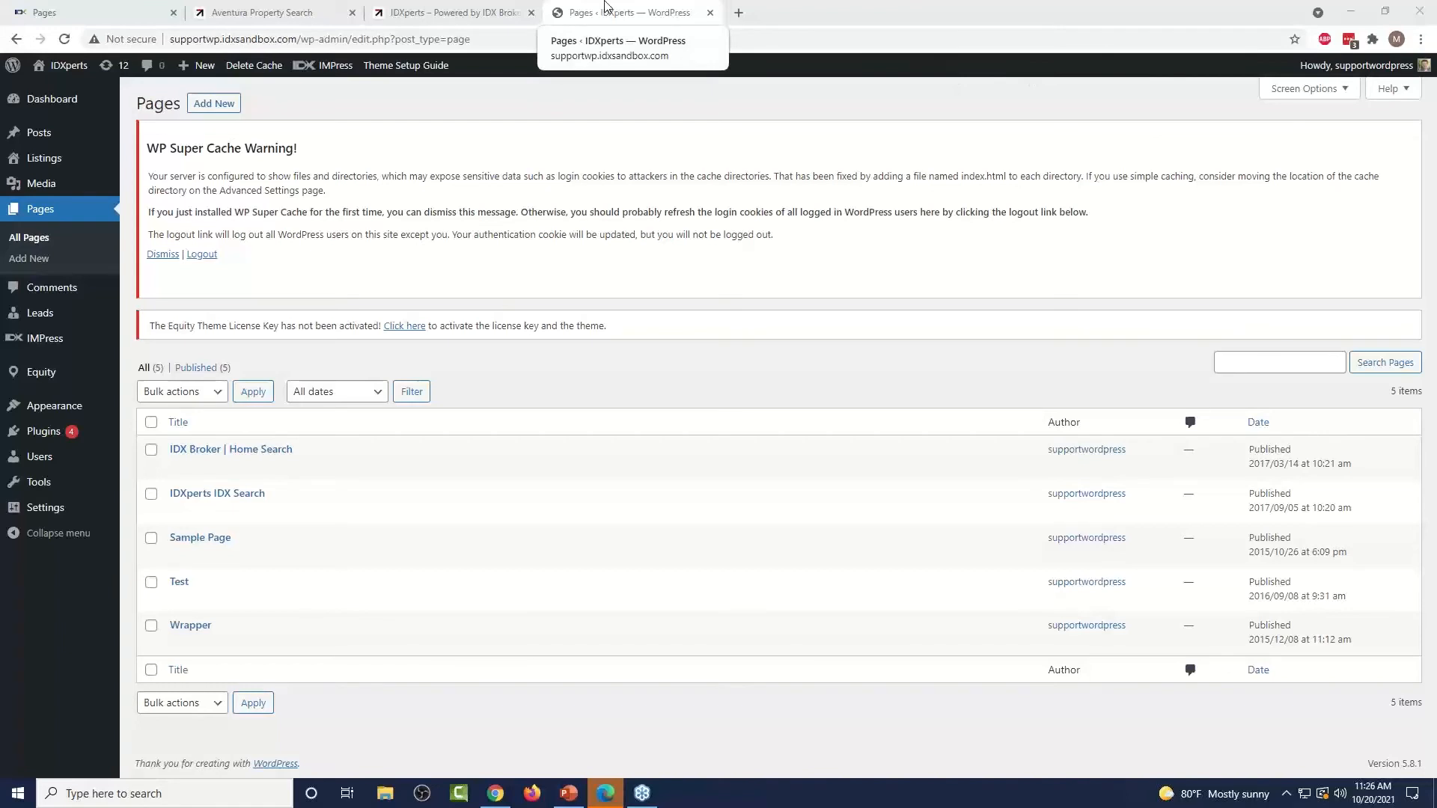
- Open the Miami Ranch Style Houses results page from the IDXperts home page navigation
click(503, 6)
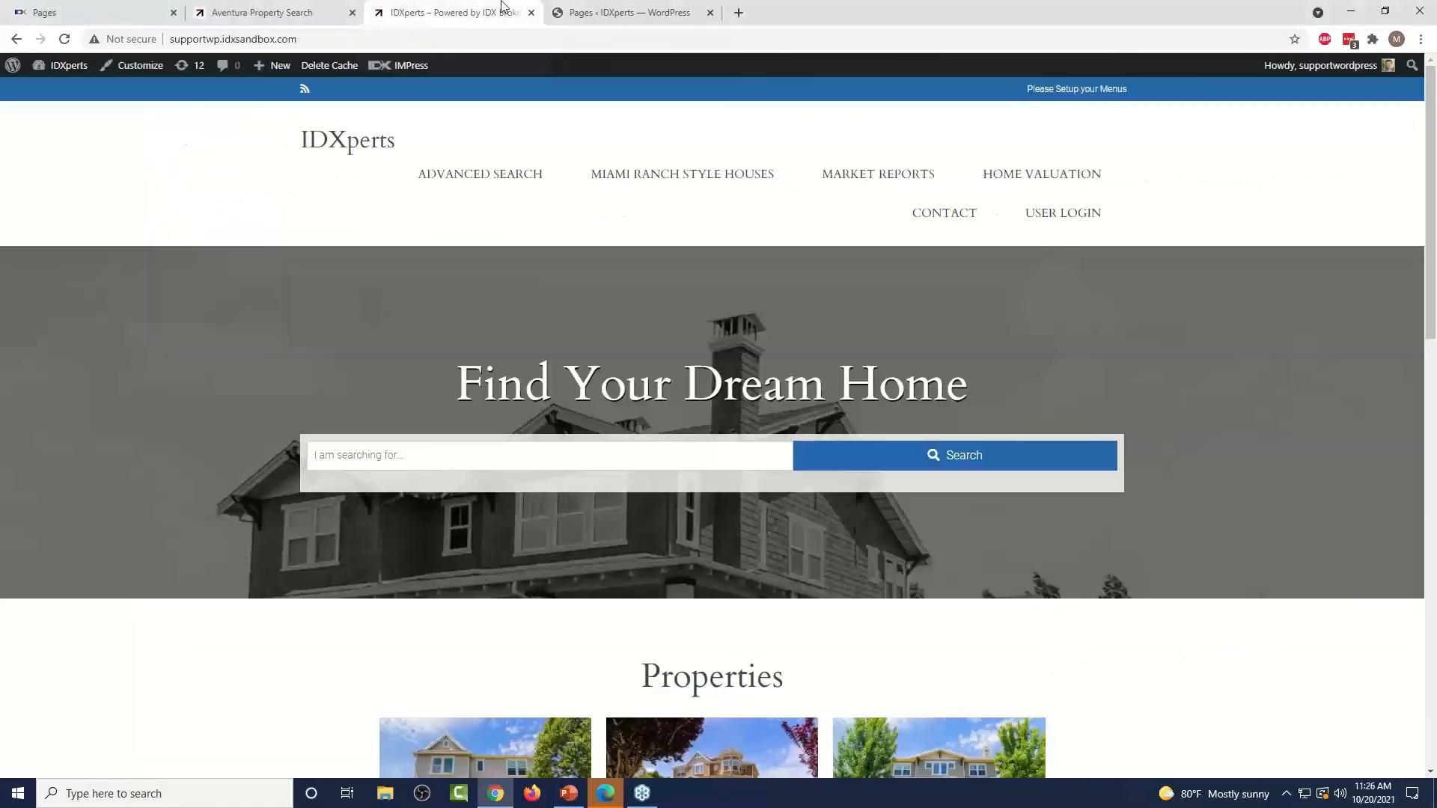
click(661, 180)
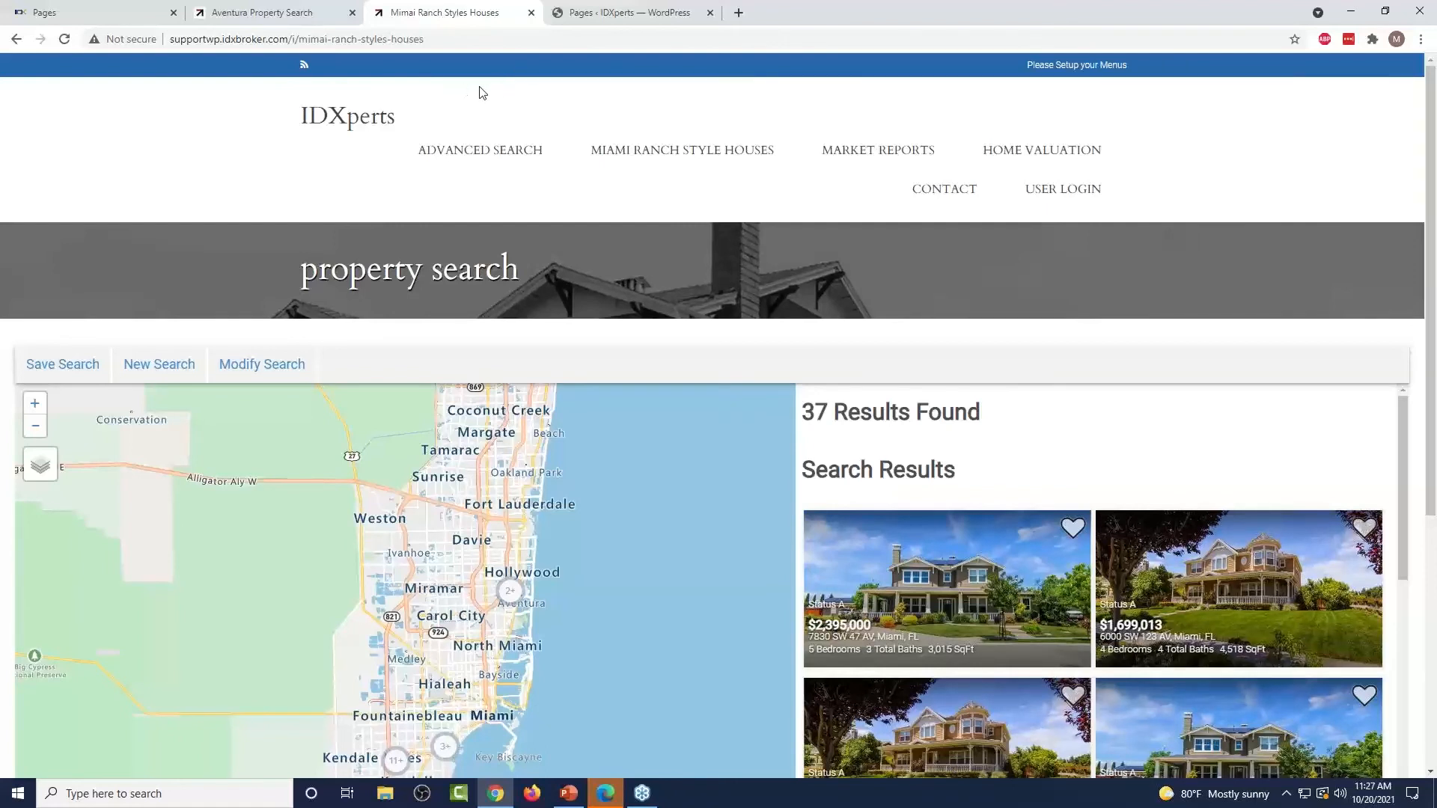
- Open Saved Links in the IDX Broker dashboard and start a new saved link based on the Advanced Search page
click(101, 16)
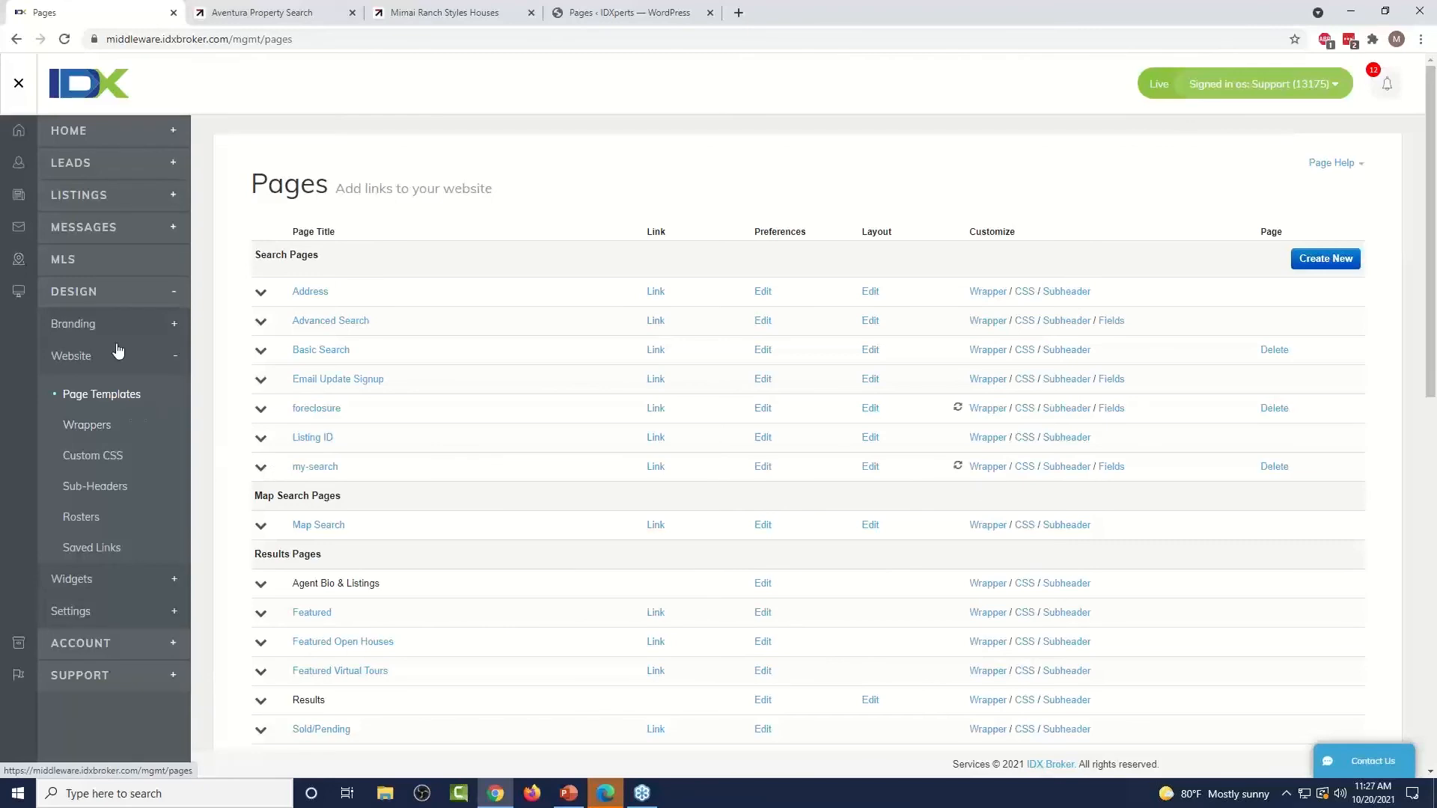
click(93, 549)
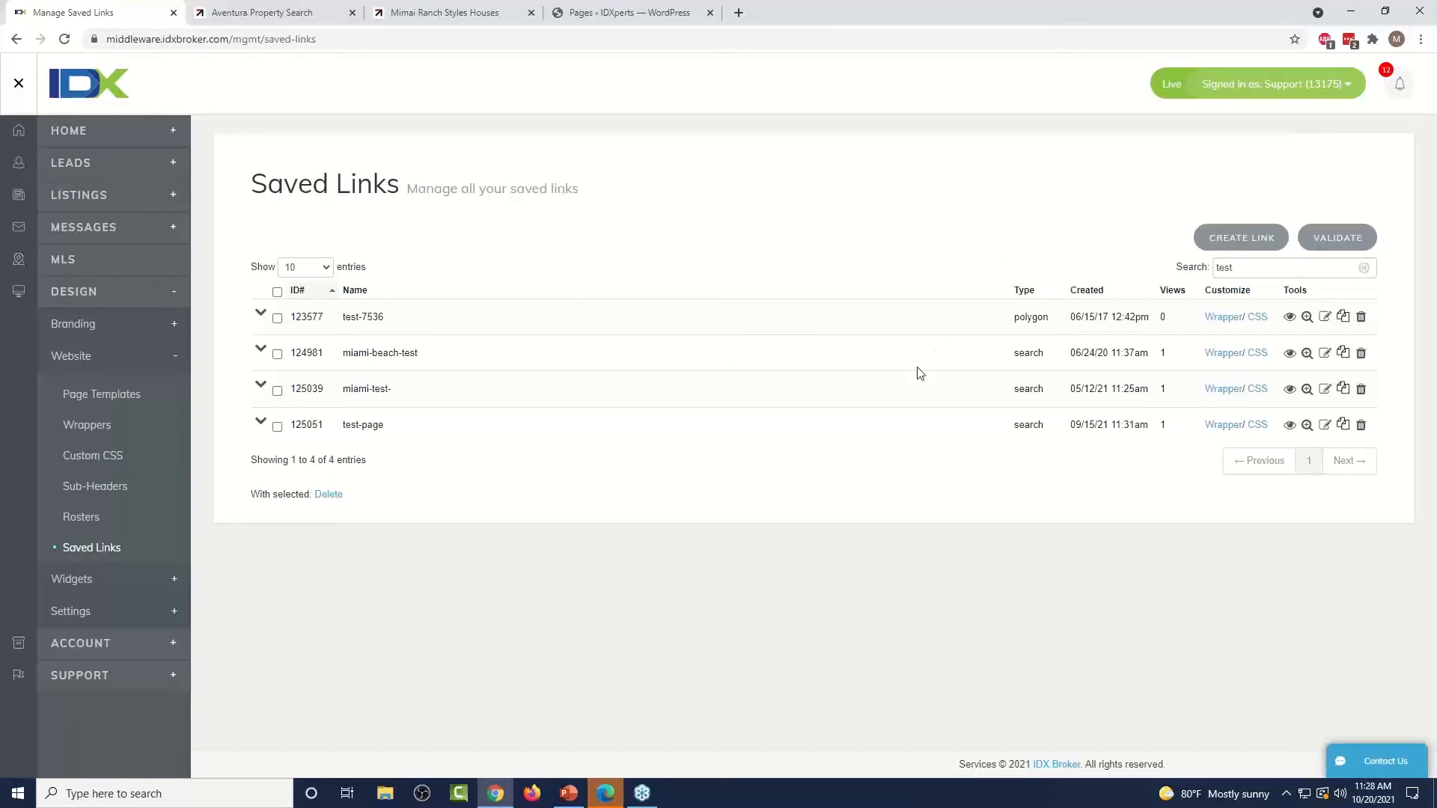
click(1243, 241)
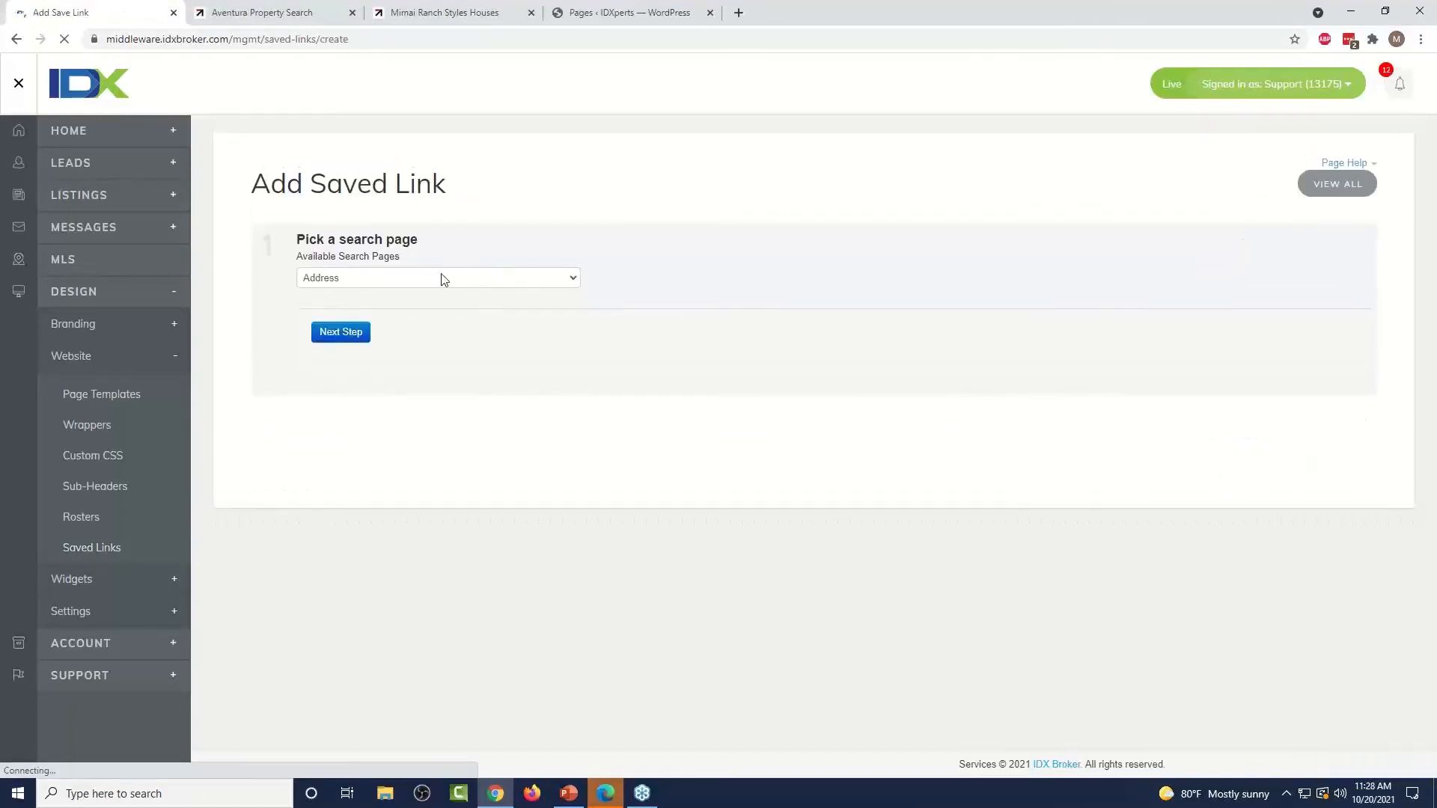
click(419, 282)
click(395, 318)
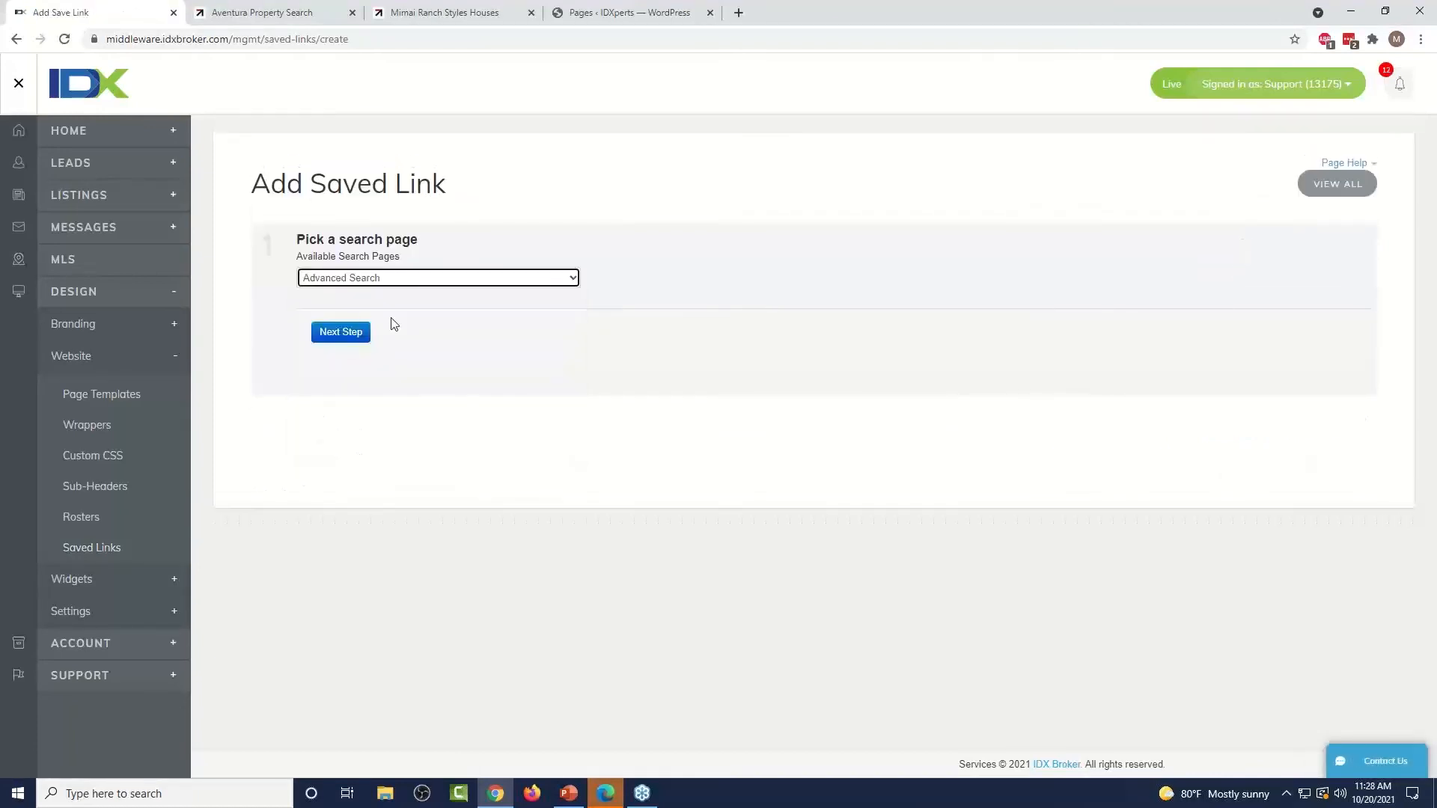
click(334, 336)
scroll(369, 352, down, 4)
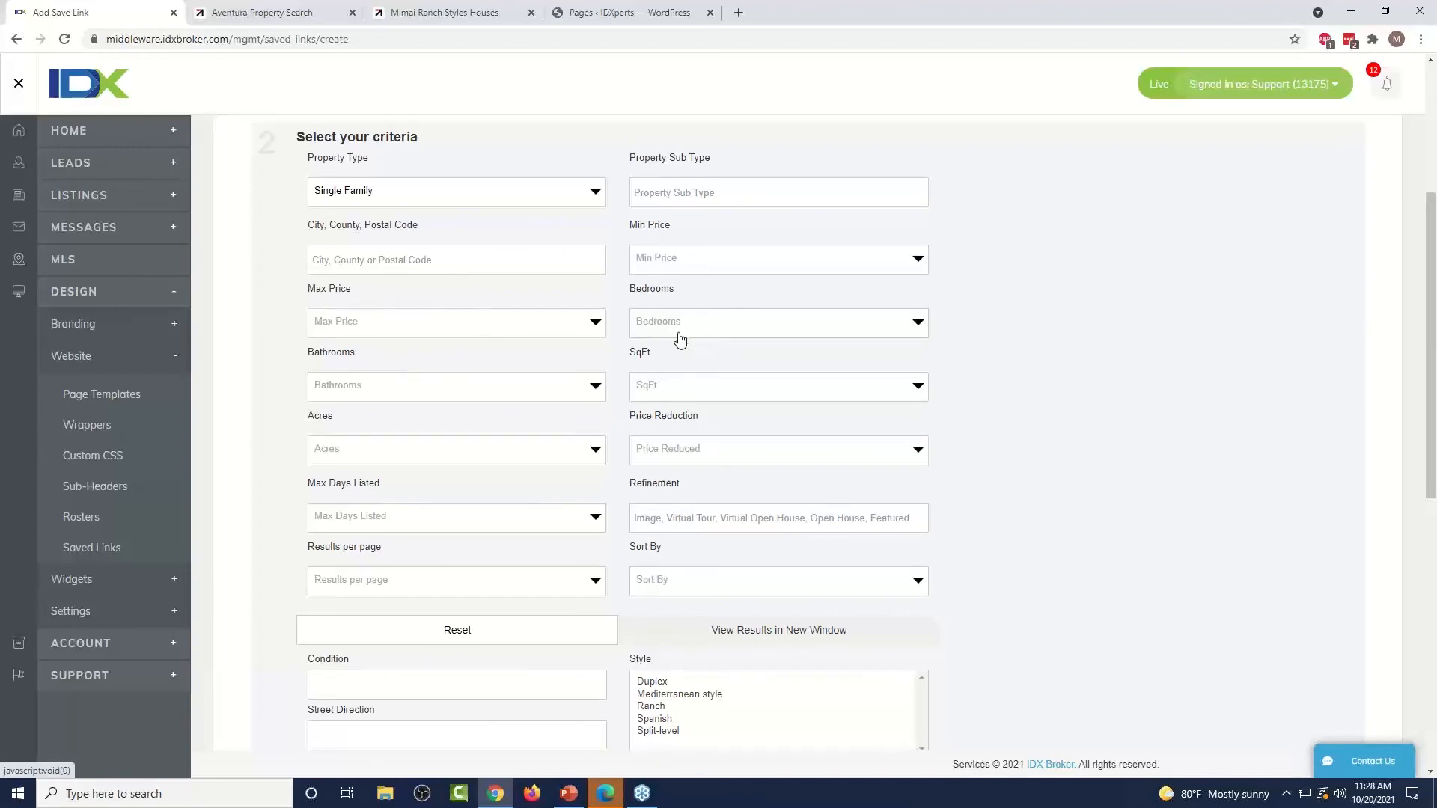
- Review the Advanced Search criteria available for the new saved link and compare them with the Miami ranch houses results page
scroll(679, 339, down, 1)
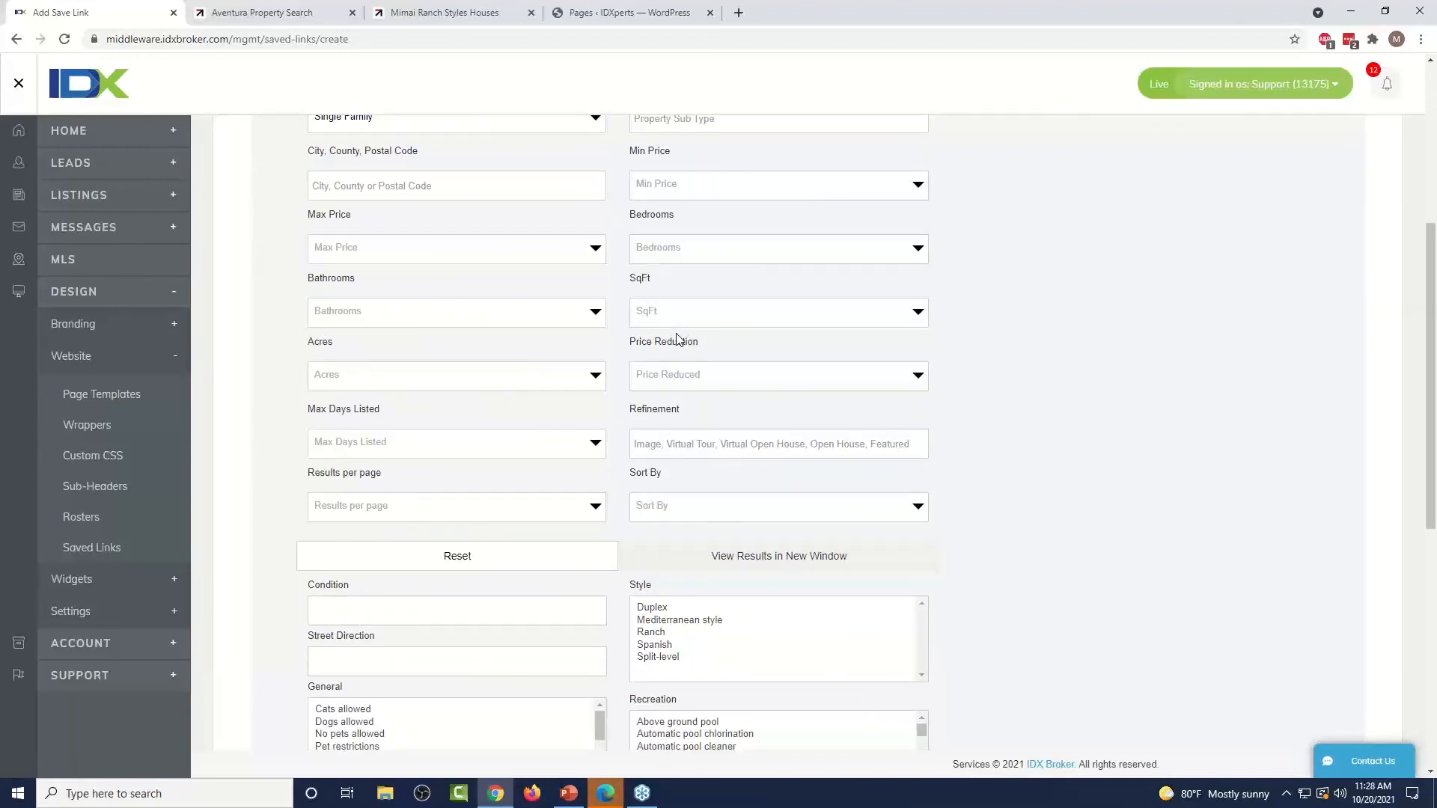
click(503, 9)
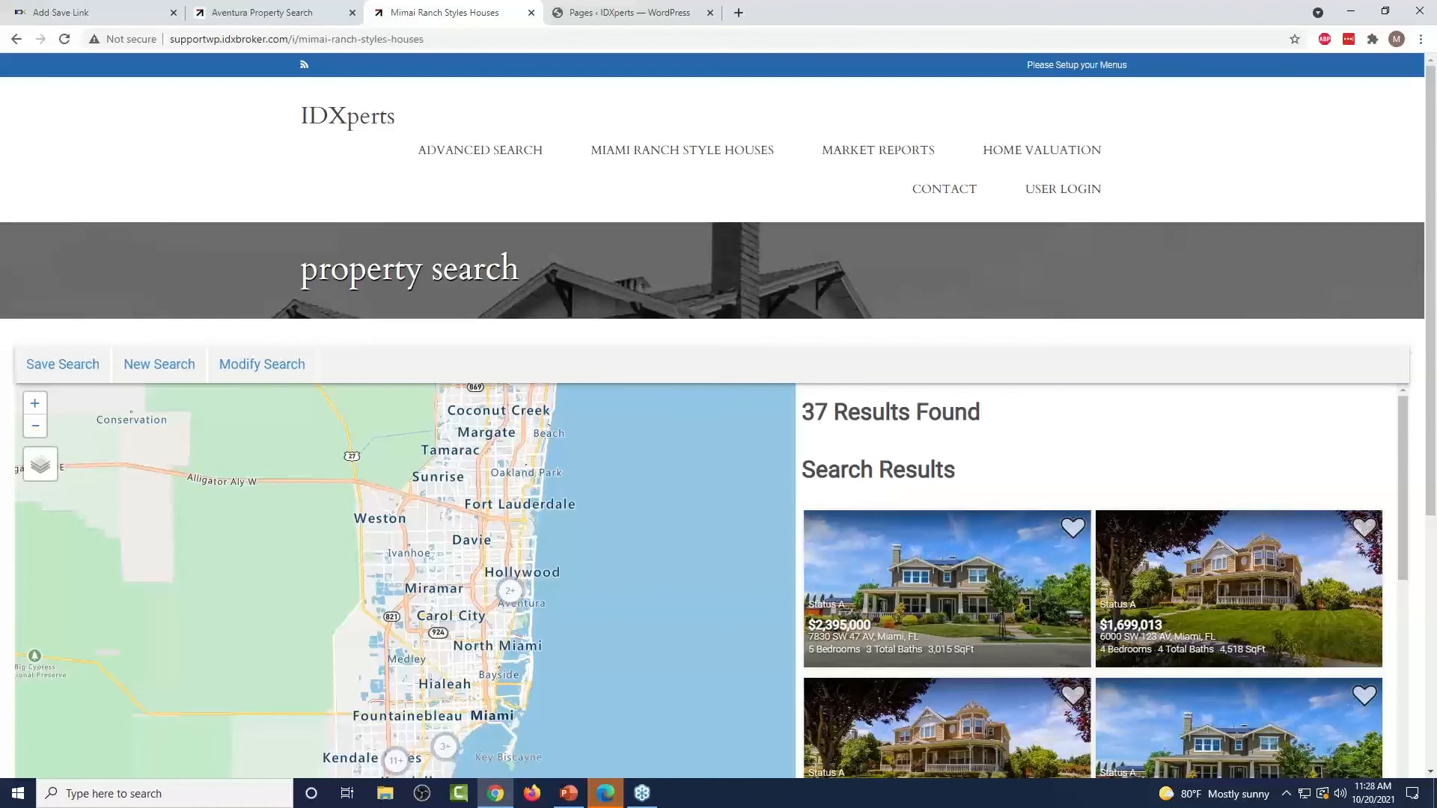
click(147, 9)
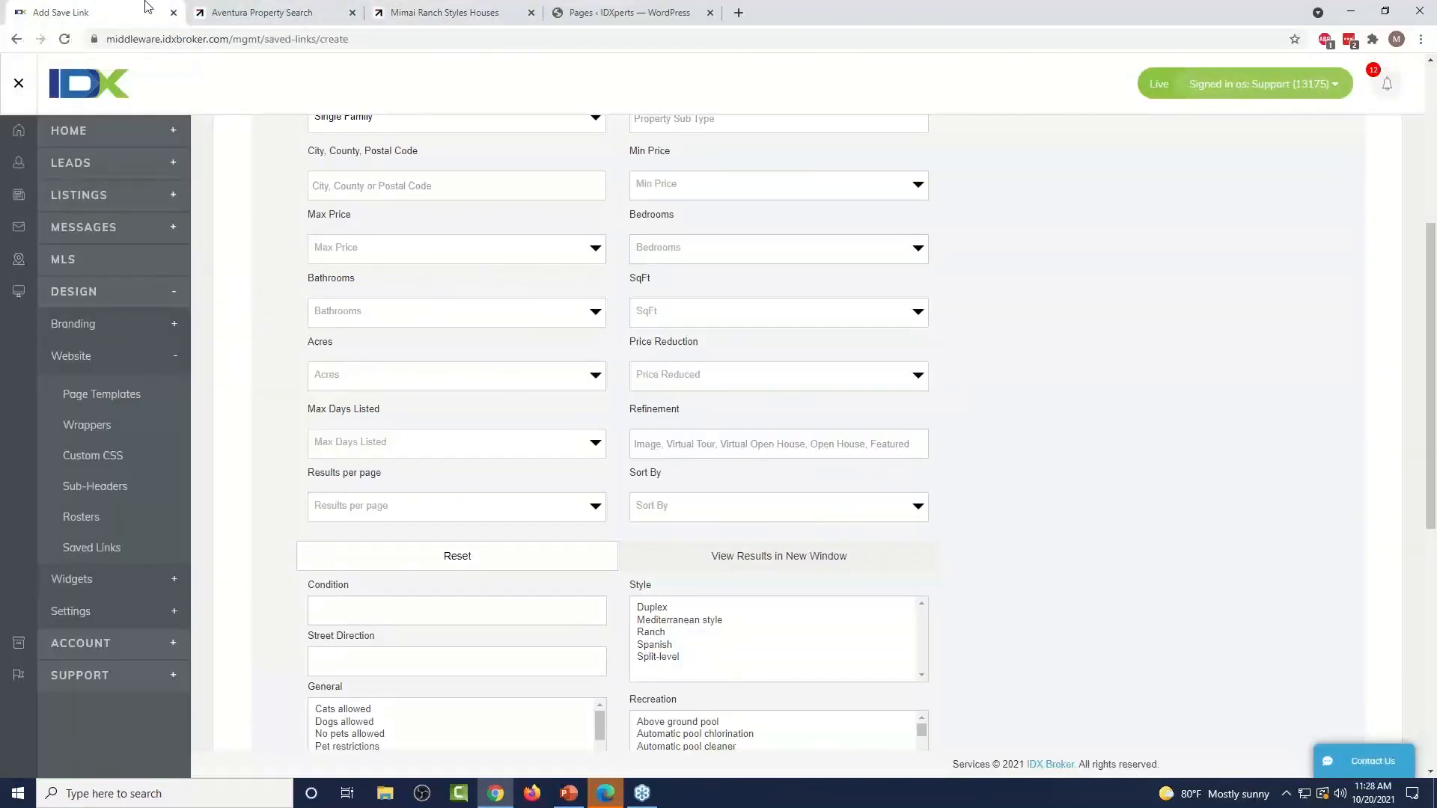
scroll(391, 356, up, 5)
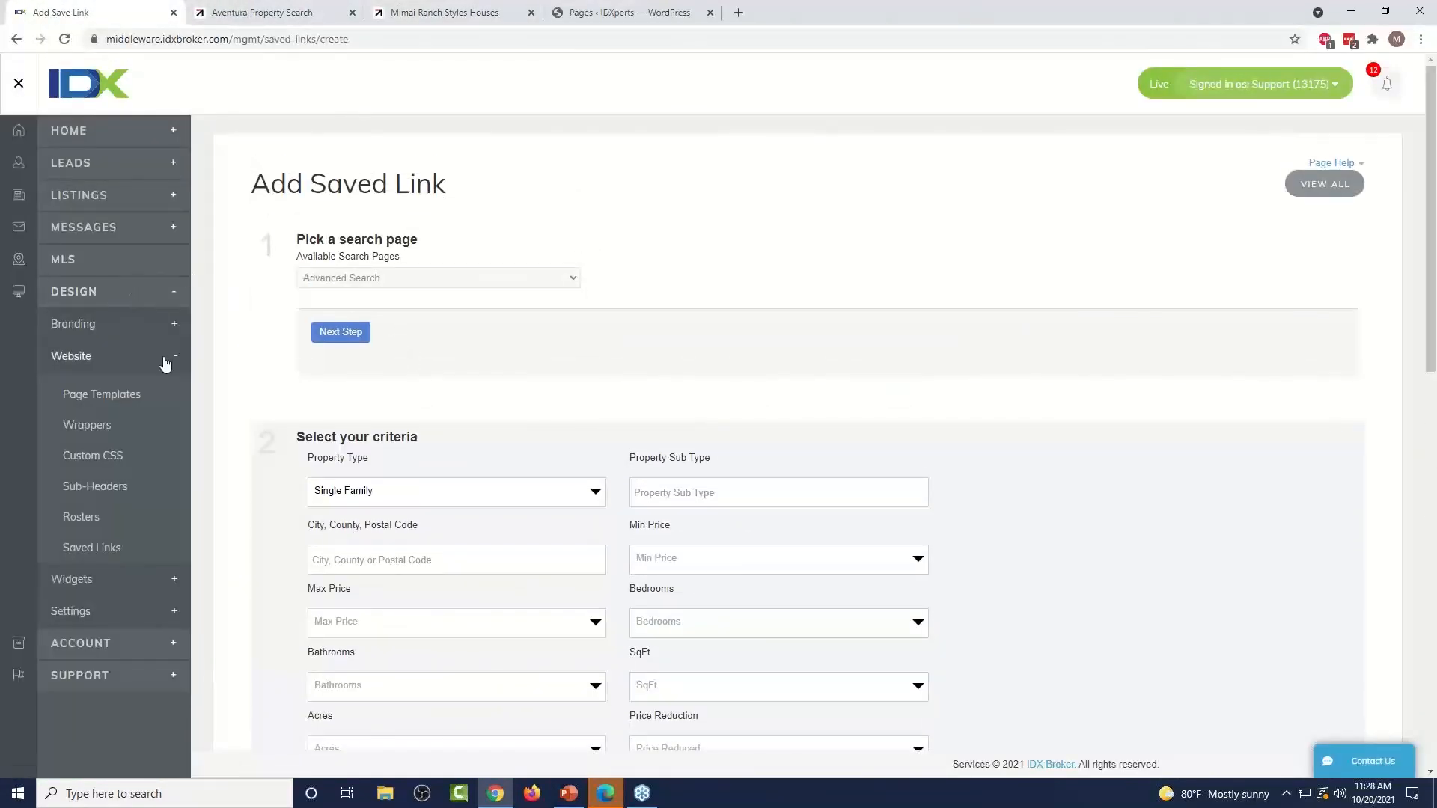
- Start a fresh saved link based on Advanced Search and advance past the criteria to review its title, URL and meta tag settings
click(101, 547)
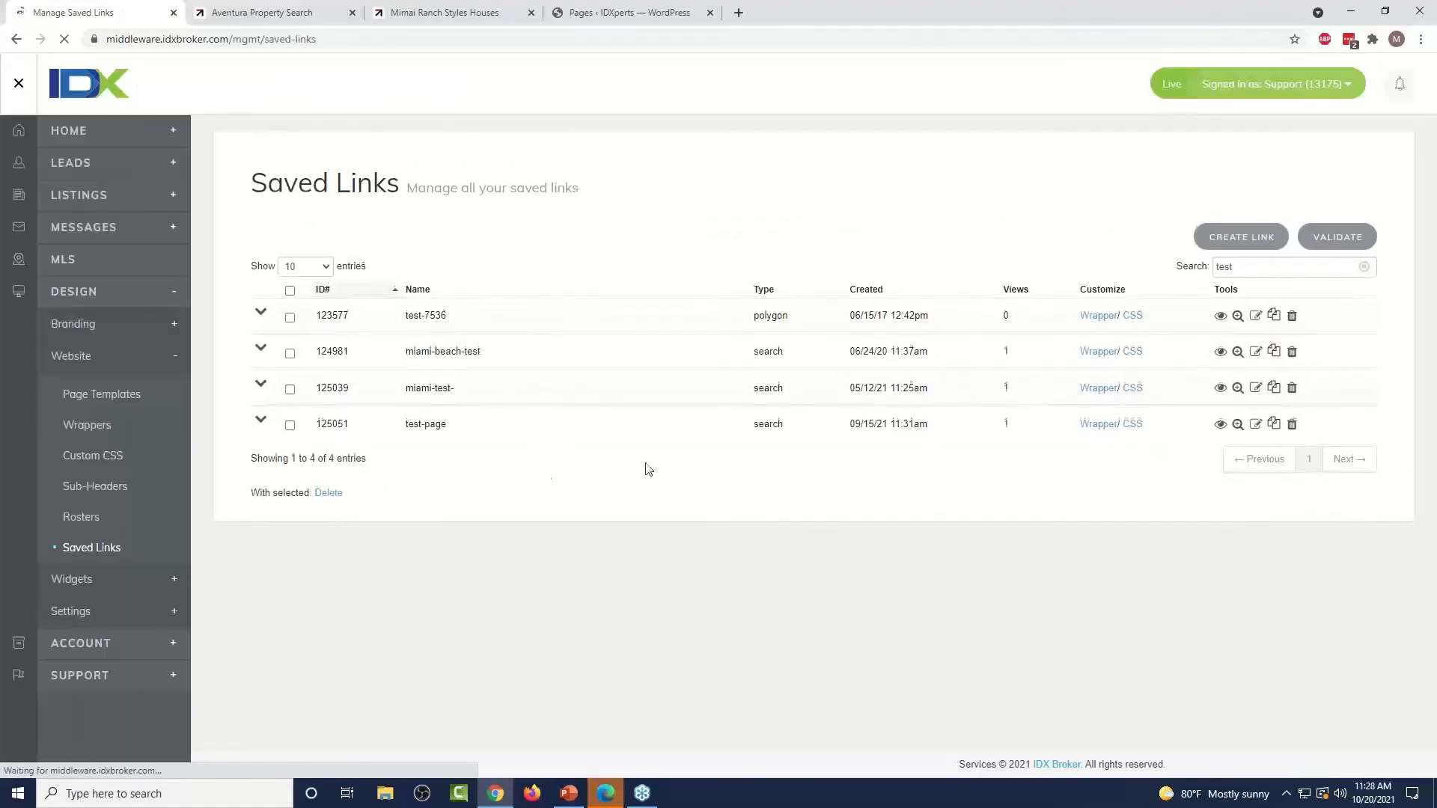
click(1263, 235)
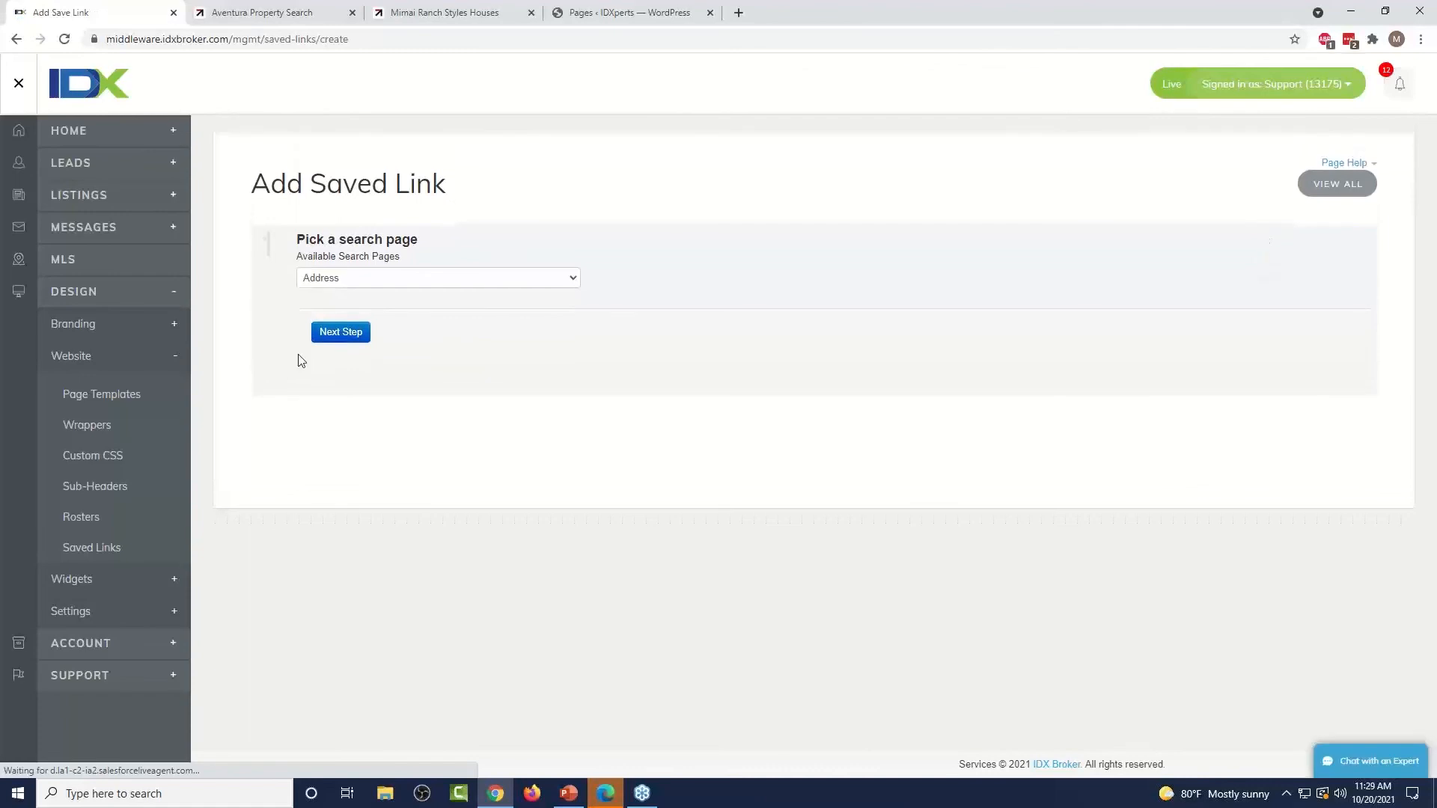
click(346, 282)
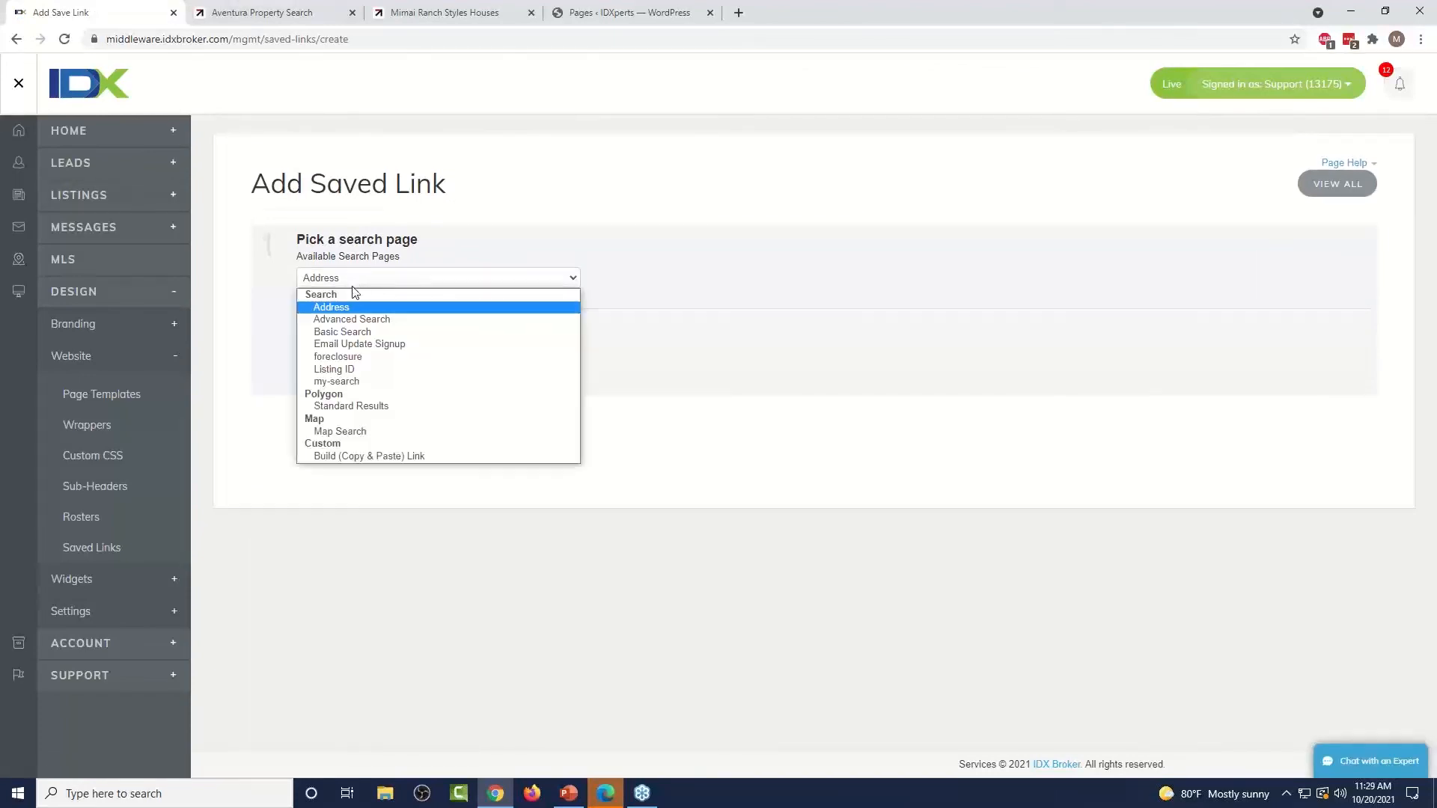
click(365, 321)
click(359, 332)
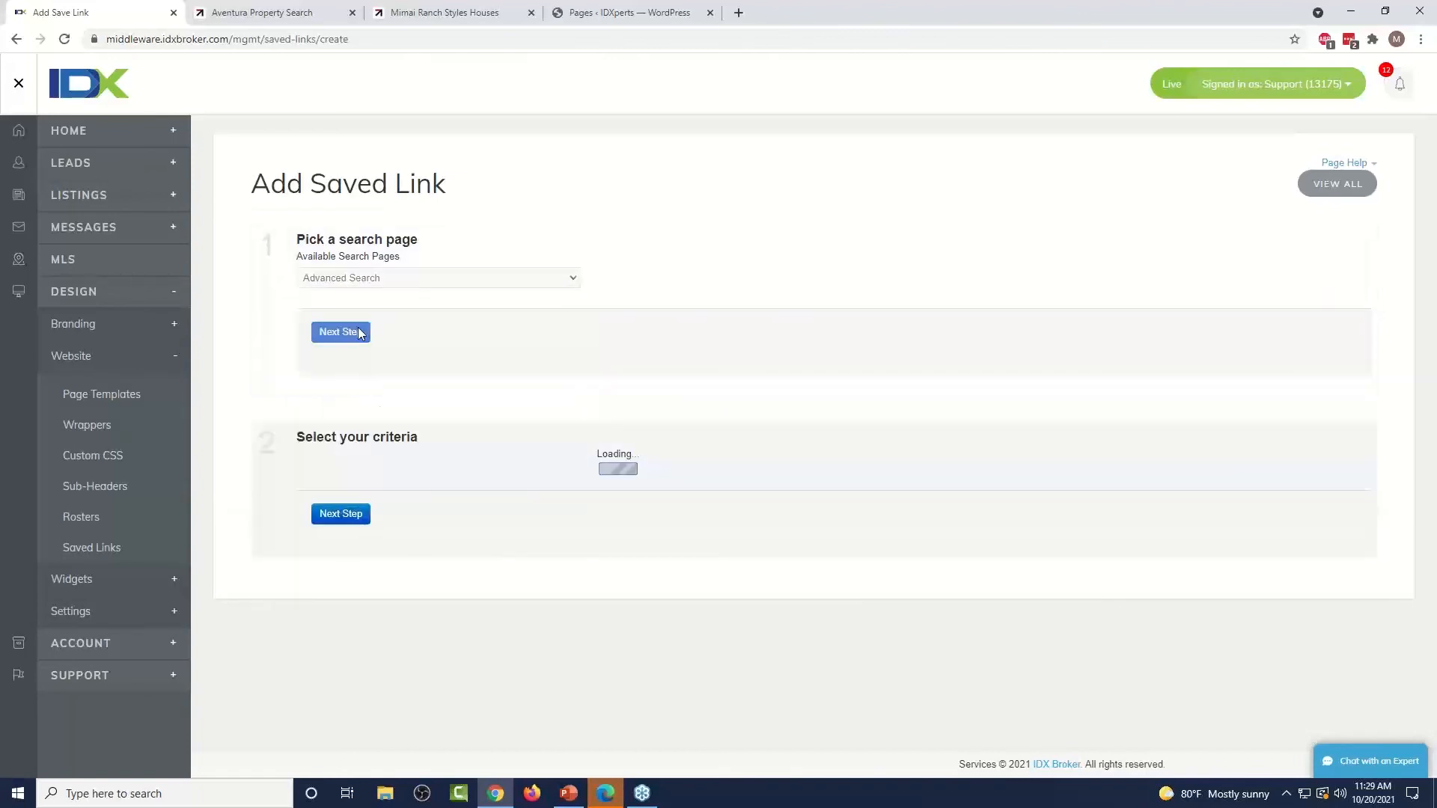
scroll(502, 471, down, 3)
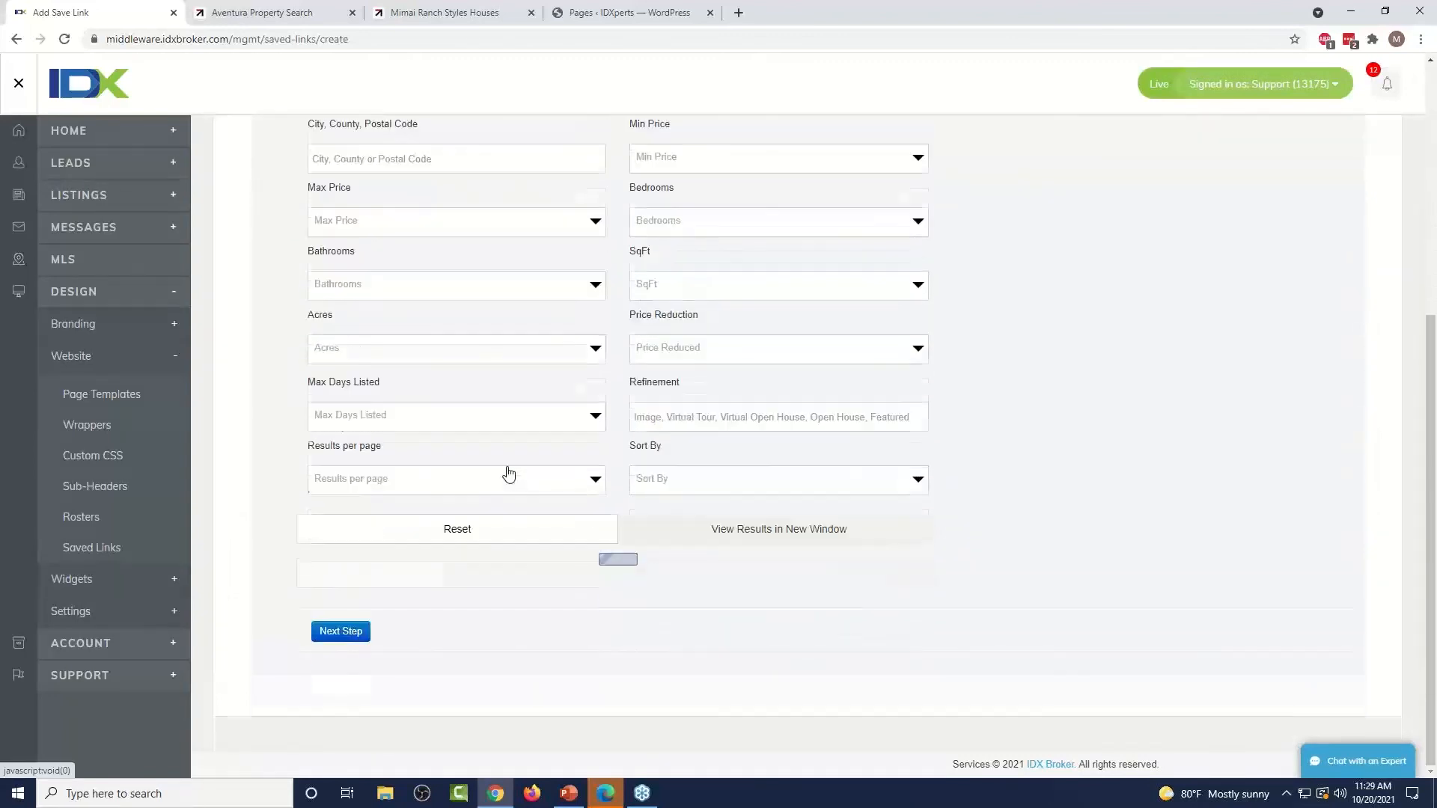
click(355, 634)
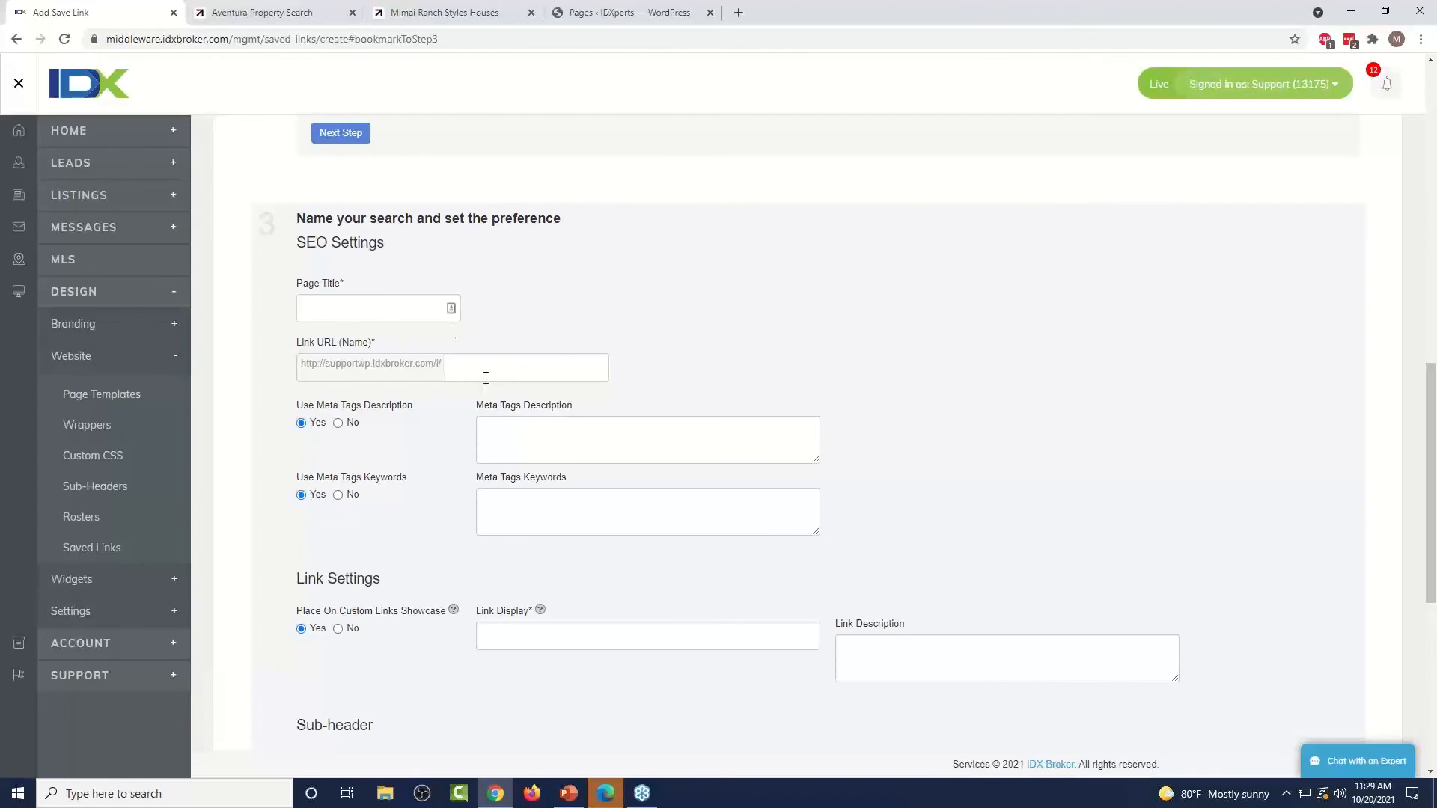
click(468, 372)
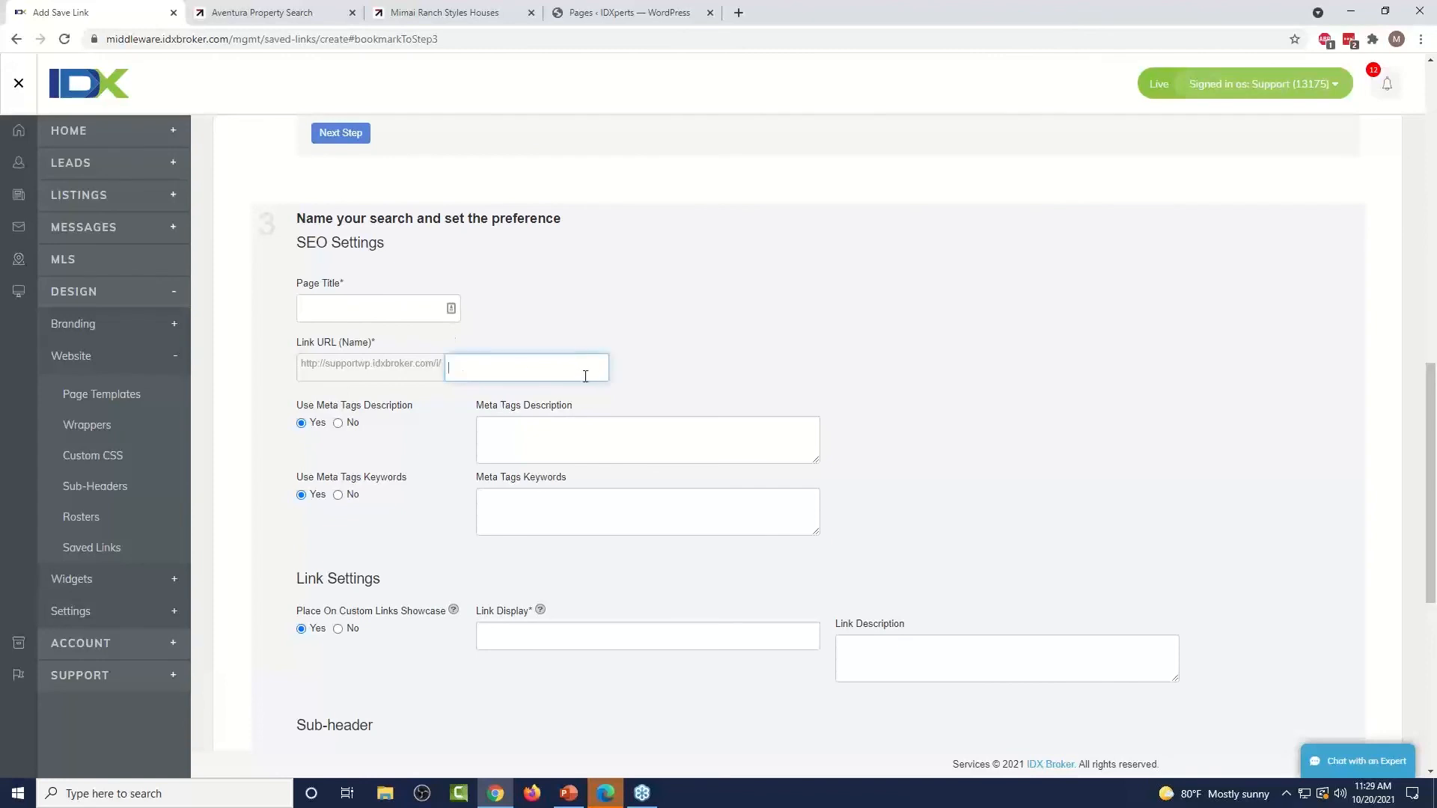
scroll(587, 382, down, 1)
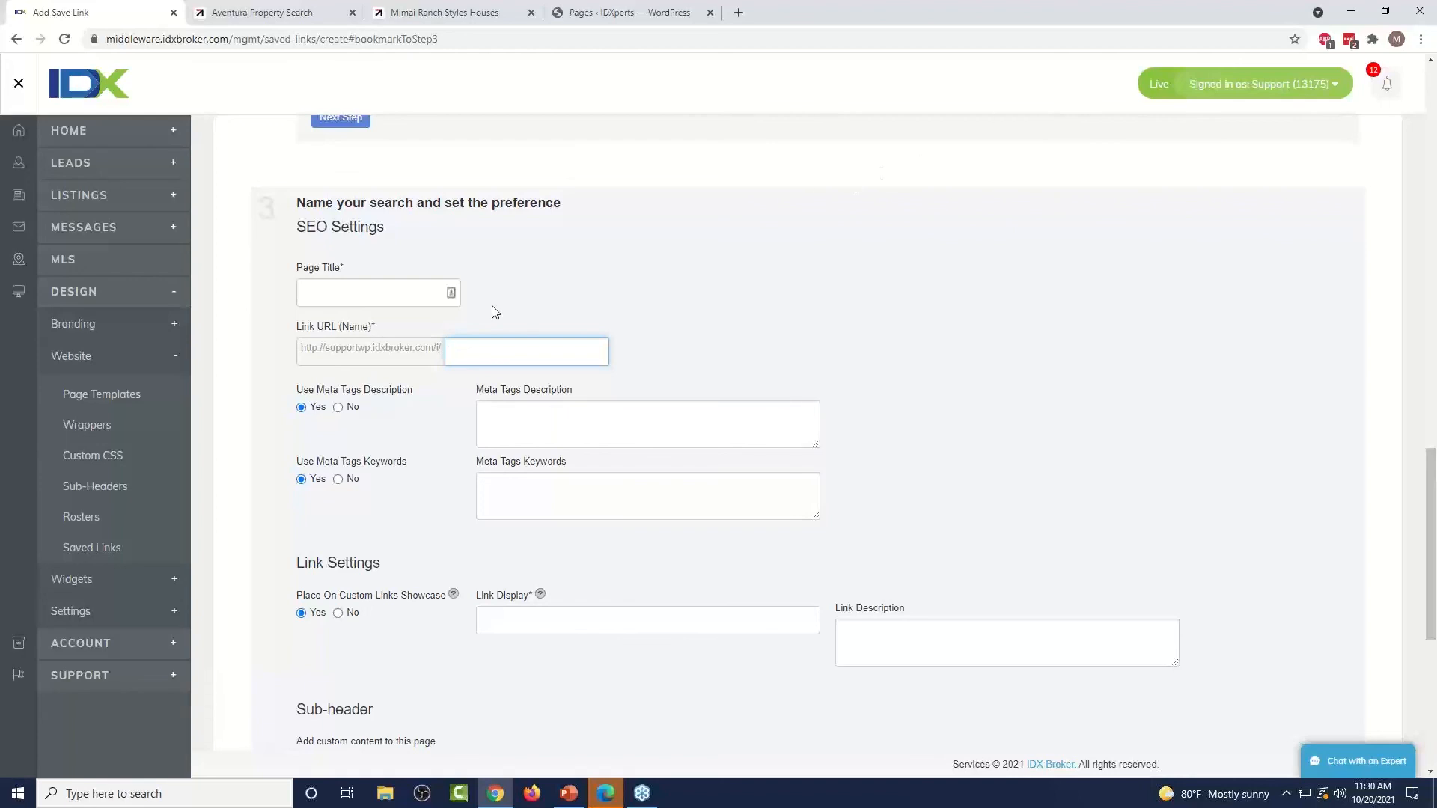
- Restart the saved link creation from the Saved Links list and display the available search pages
scroll(492, 311, up, 15)
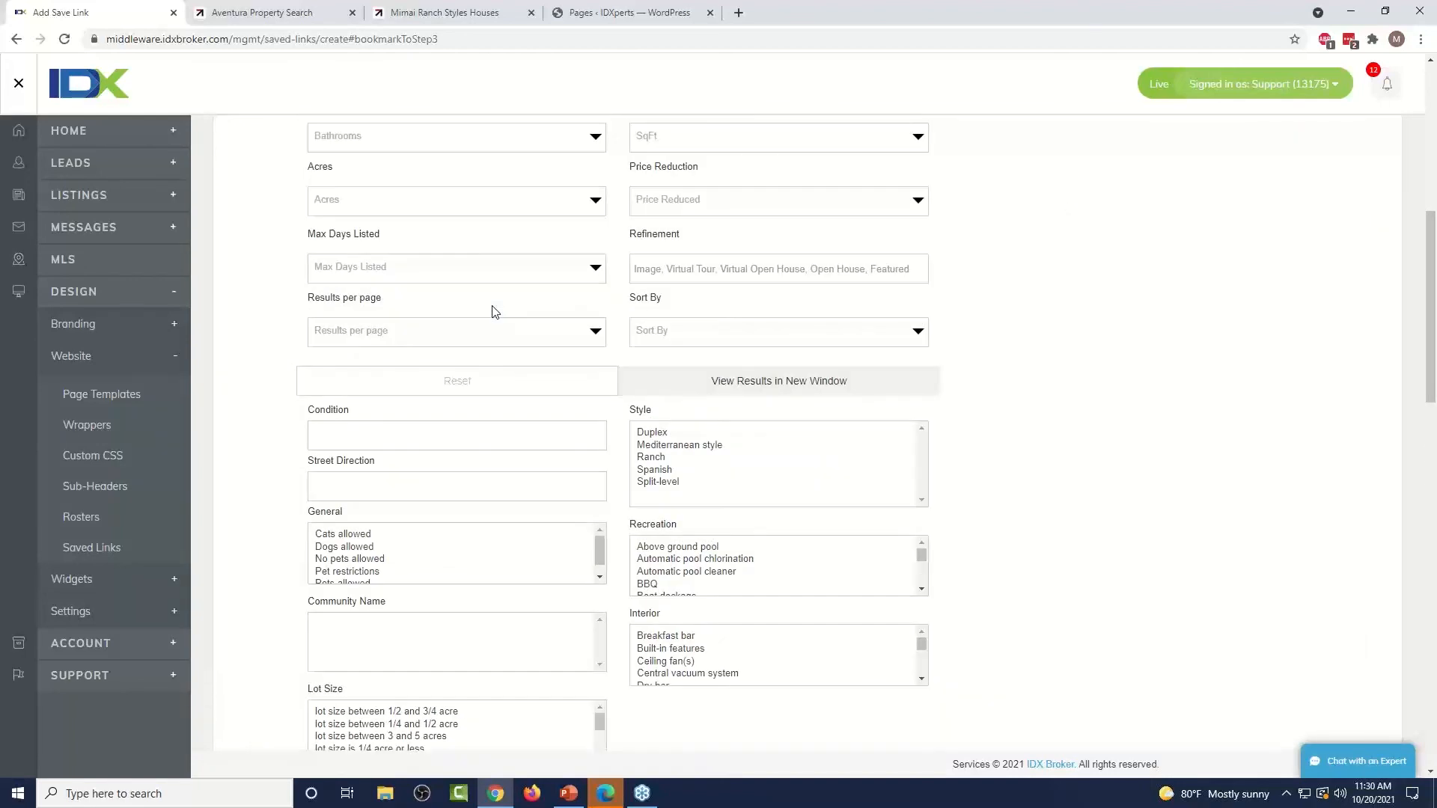
scroll(167, 427, up, 7)
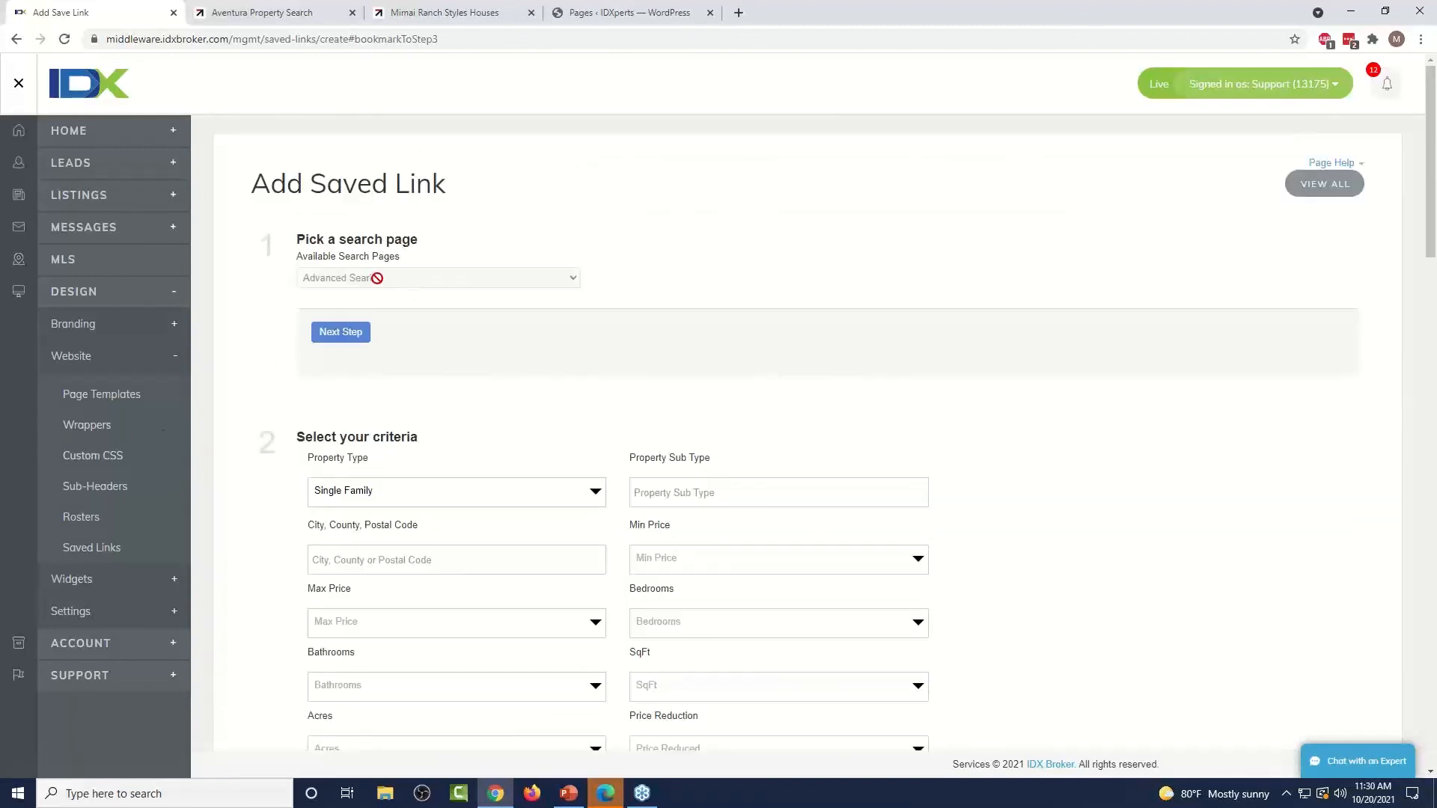
click(84, 552)
click(1257, 238)
click(520, 277)
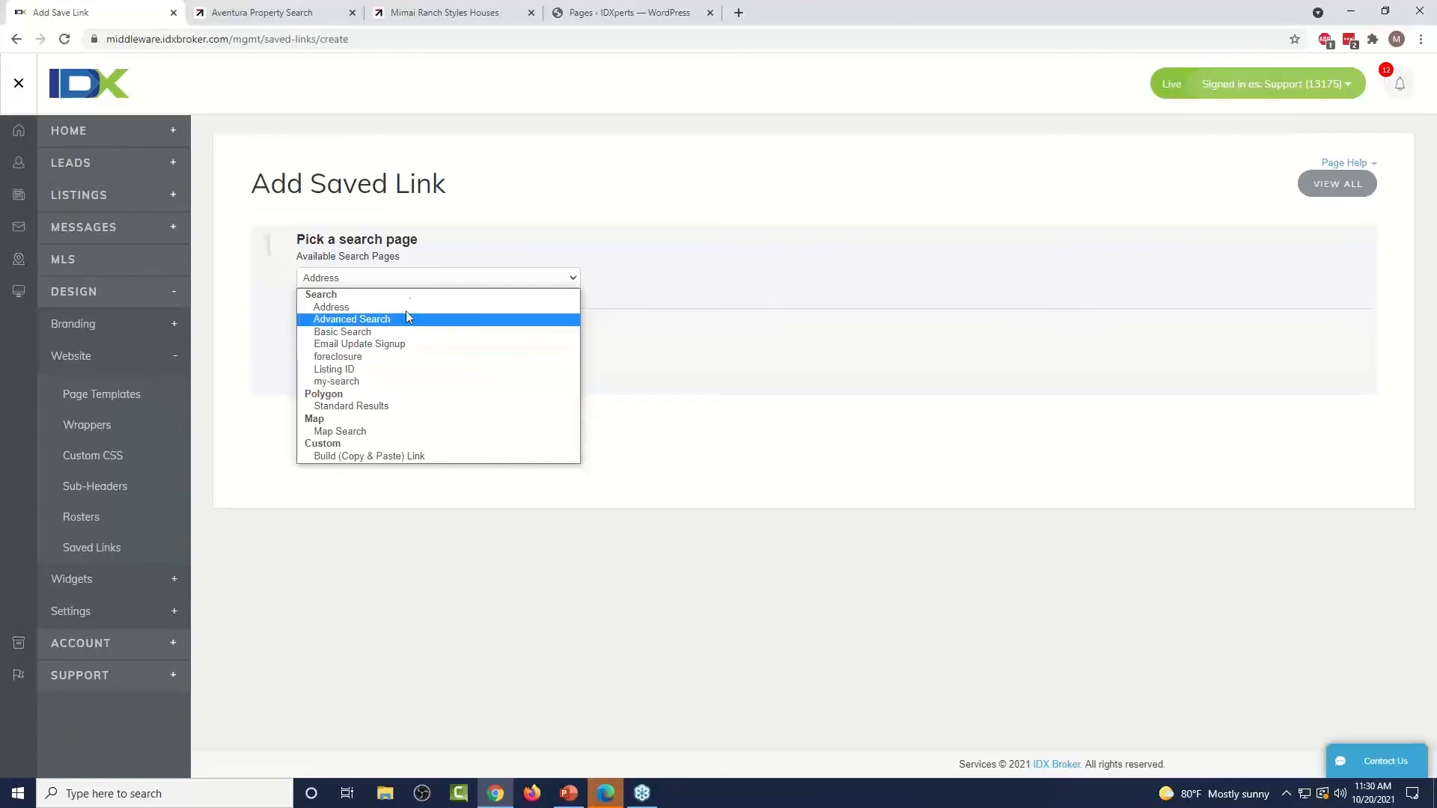
- Switch to the WordPress admin, open IMPress Add Search, and review its criteria, SEO, link and agent assignment settings
click(595, 14)
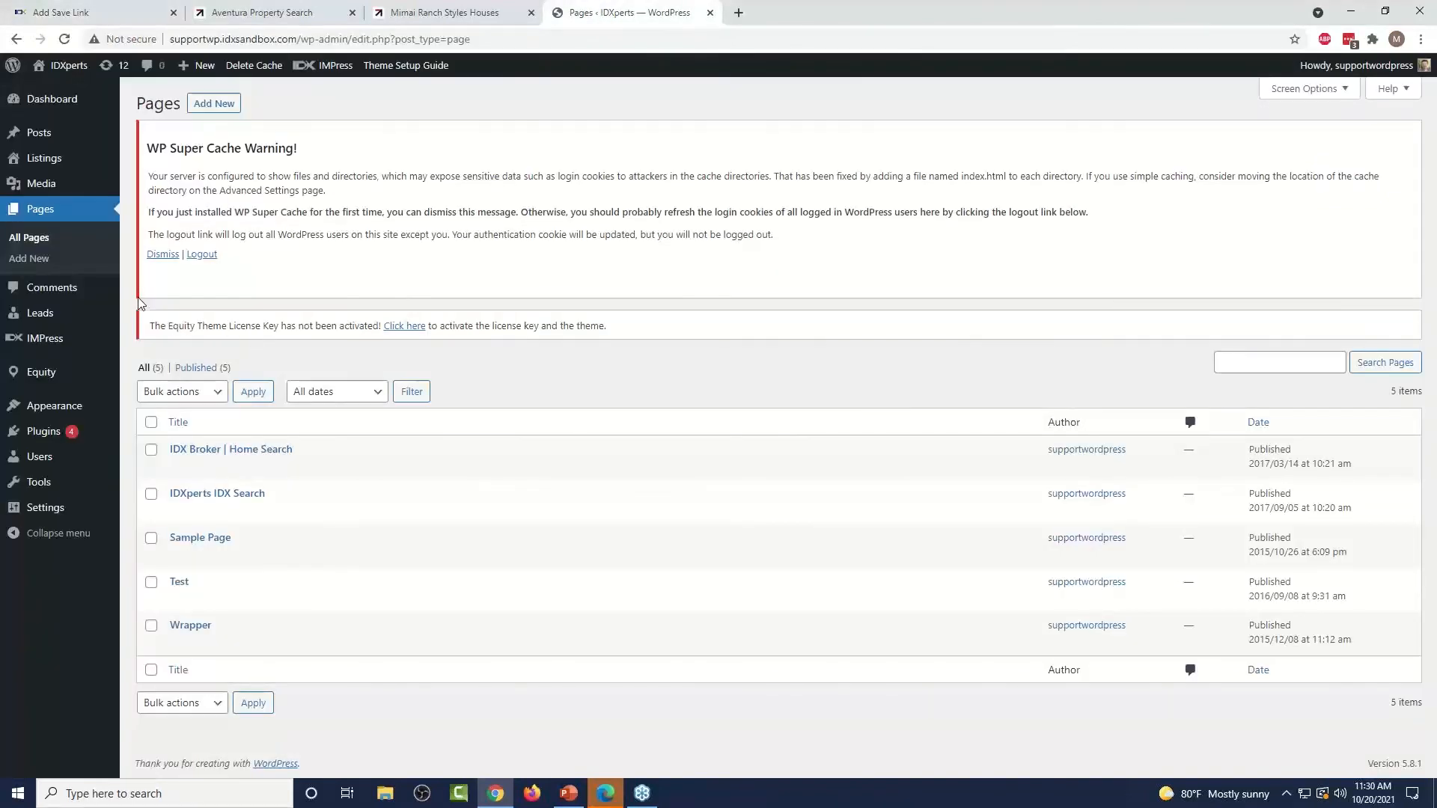
mouse_move(74, 408)
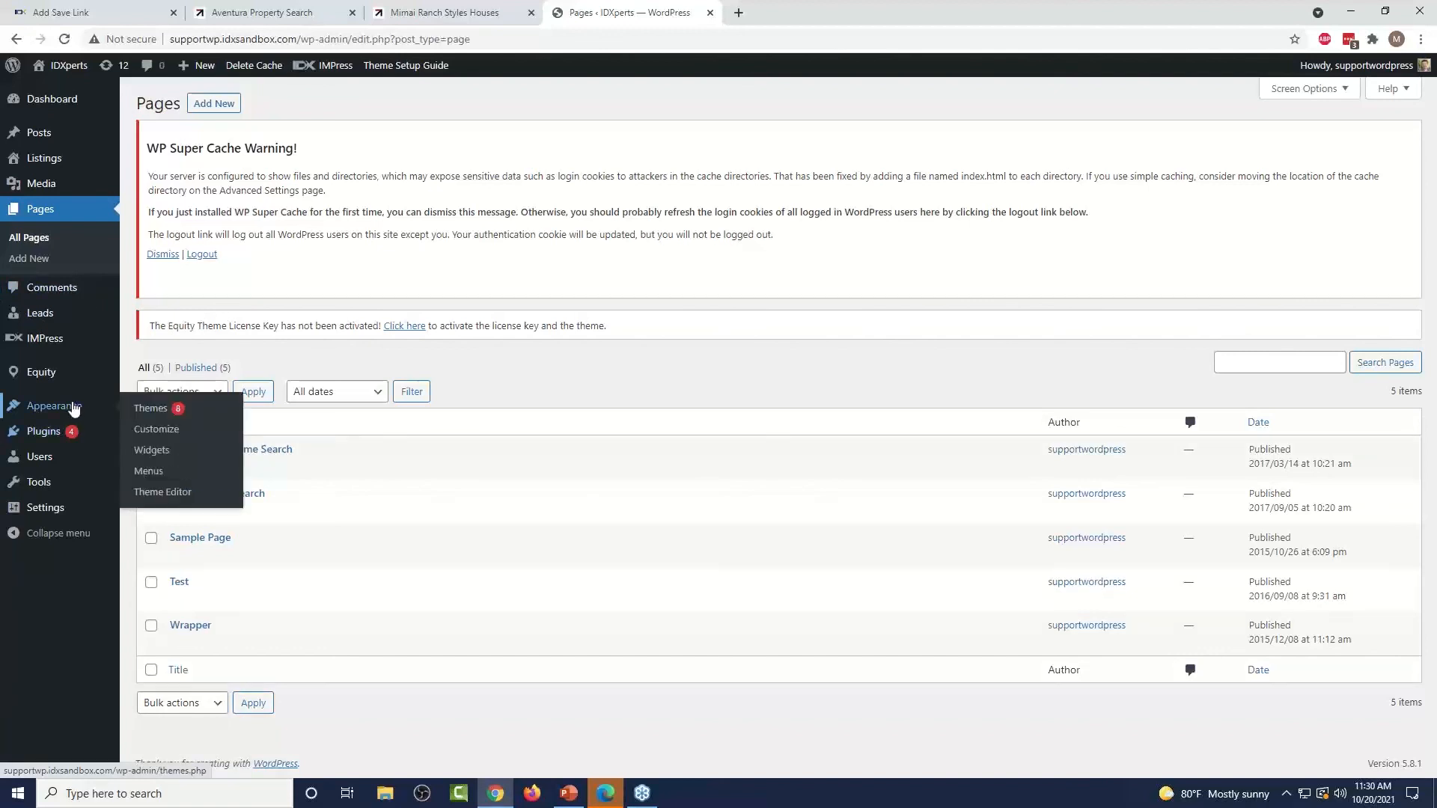
mouse_move(81, 349)
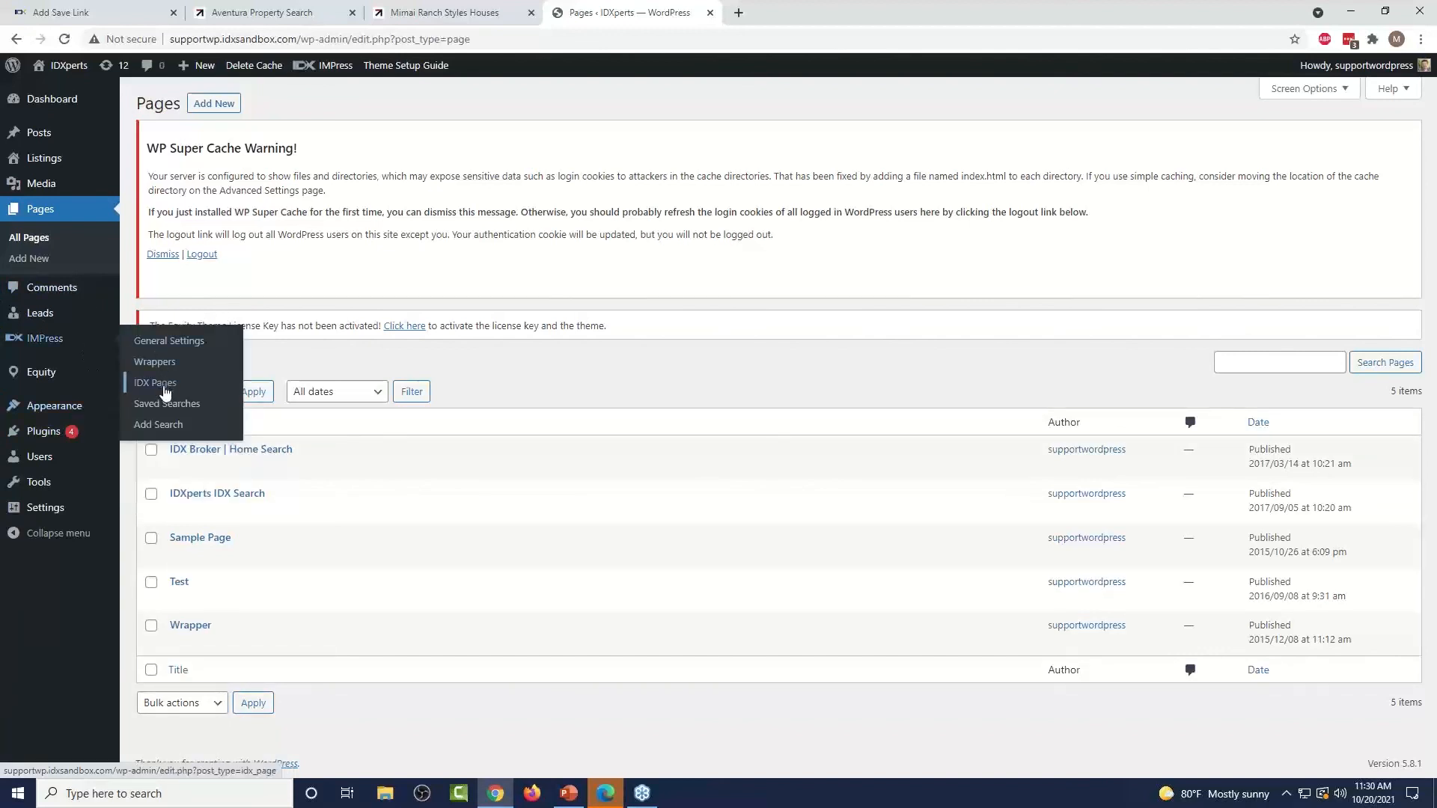
click(171, 434)
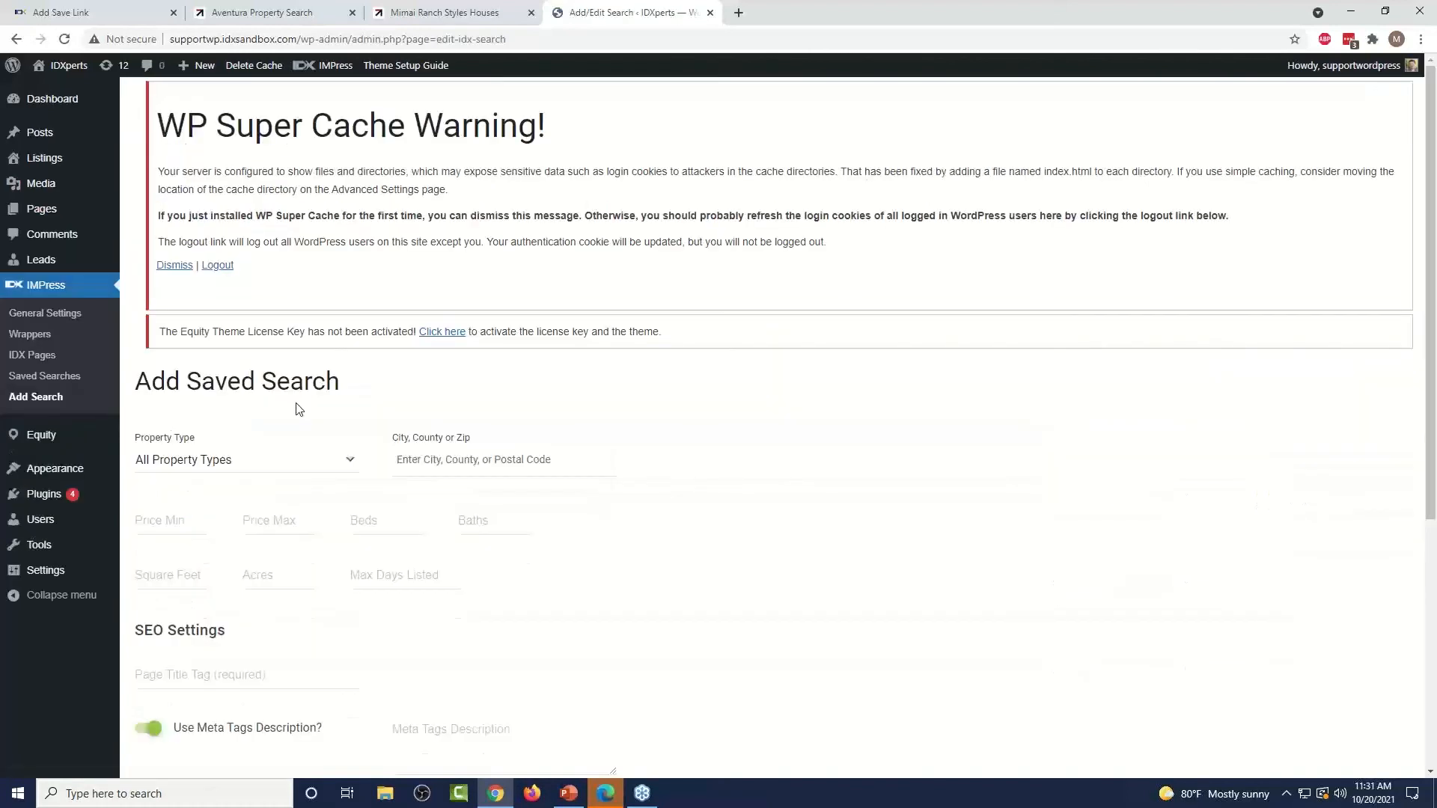
scroll(296, 412, down, 2)
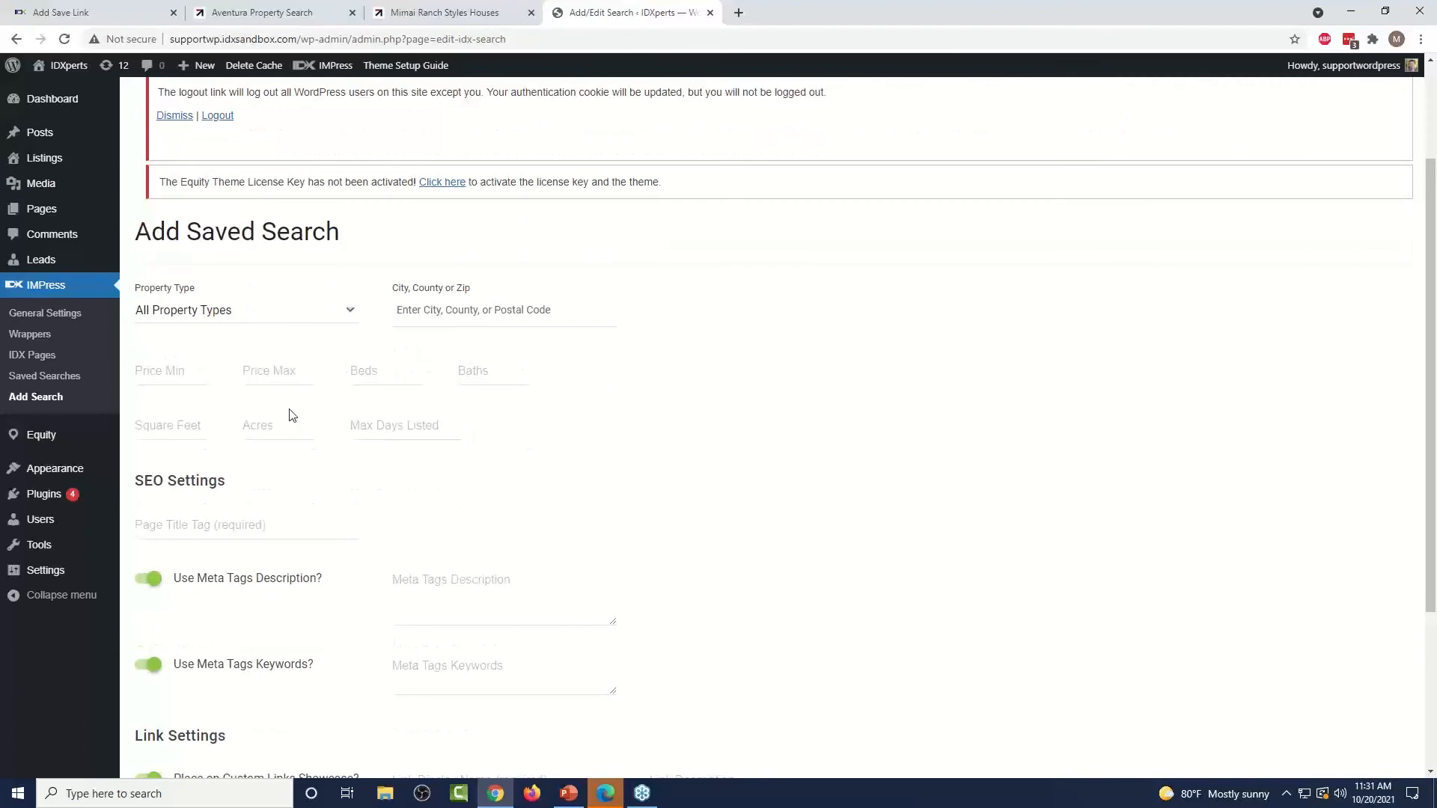
scroll(276, 411, down, 3)
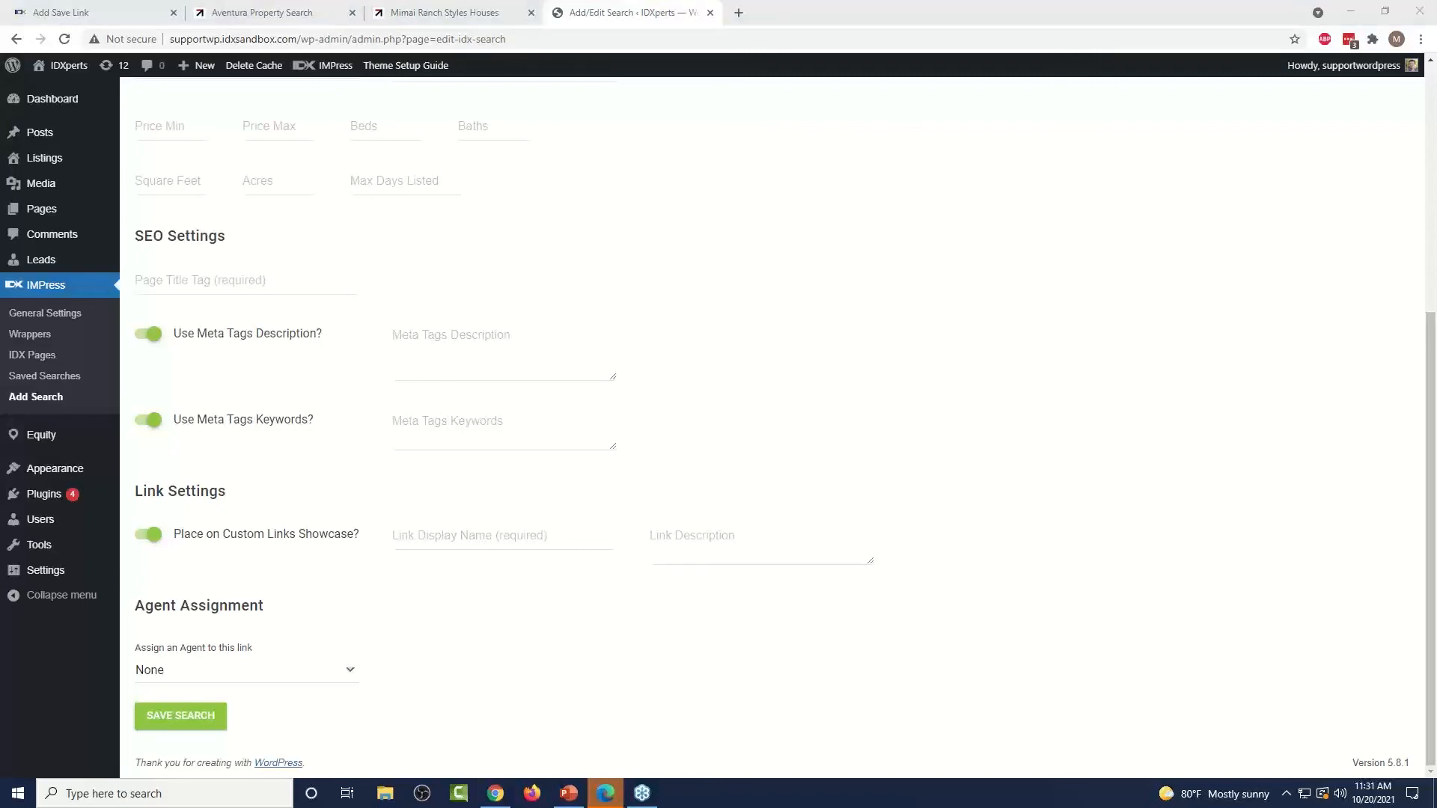
- Return to the IDX Broker dashboard and expand the Widgets options under Design
click(66, 8)
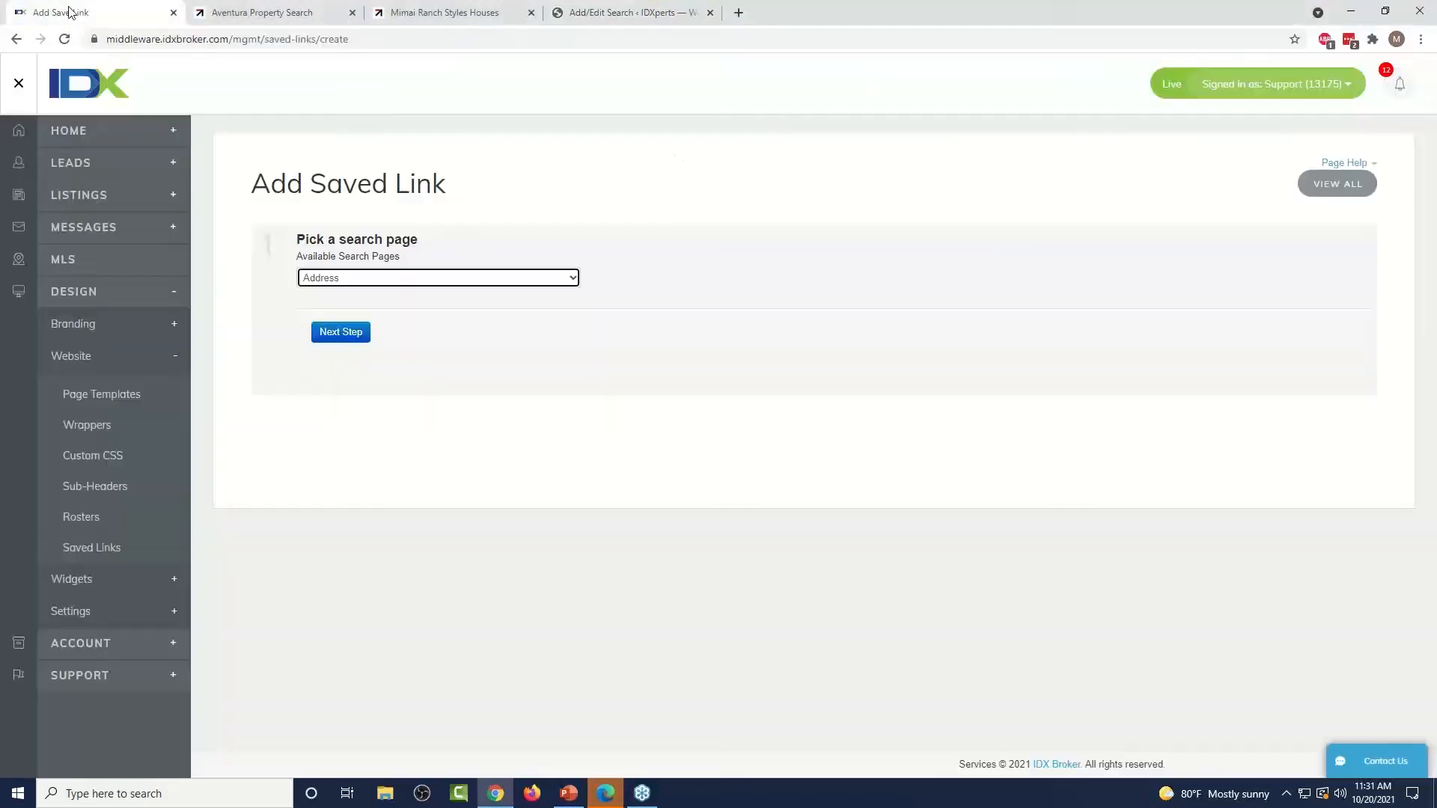
click(87, 591)
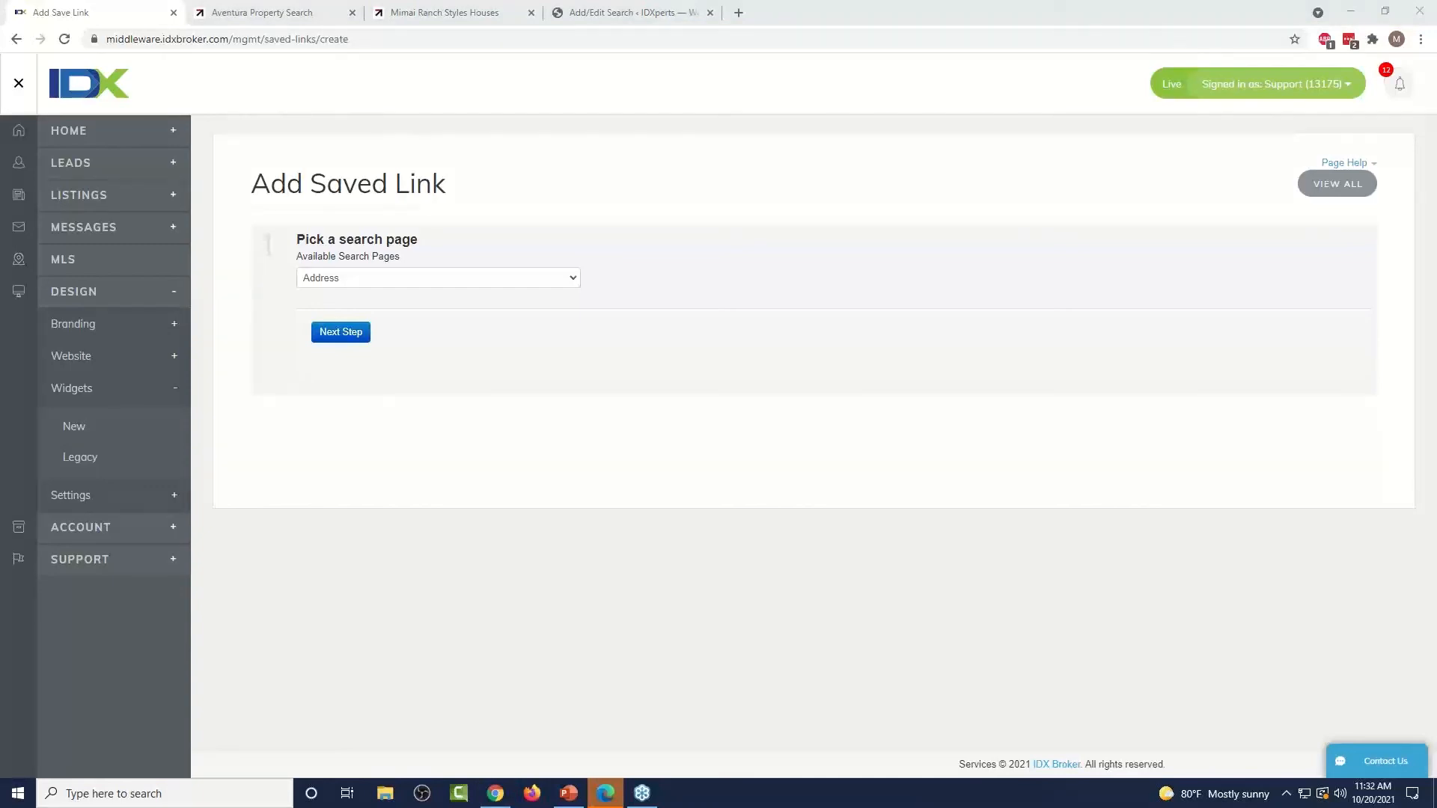
- Open the IDXperts home page, review its community and team sections, and open the Footer Widgets settings in the theme Customizer
click(448, 12)
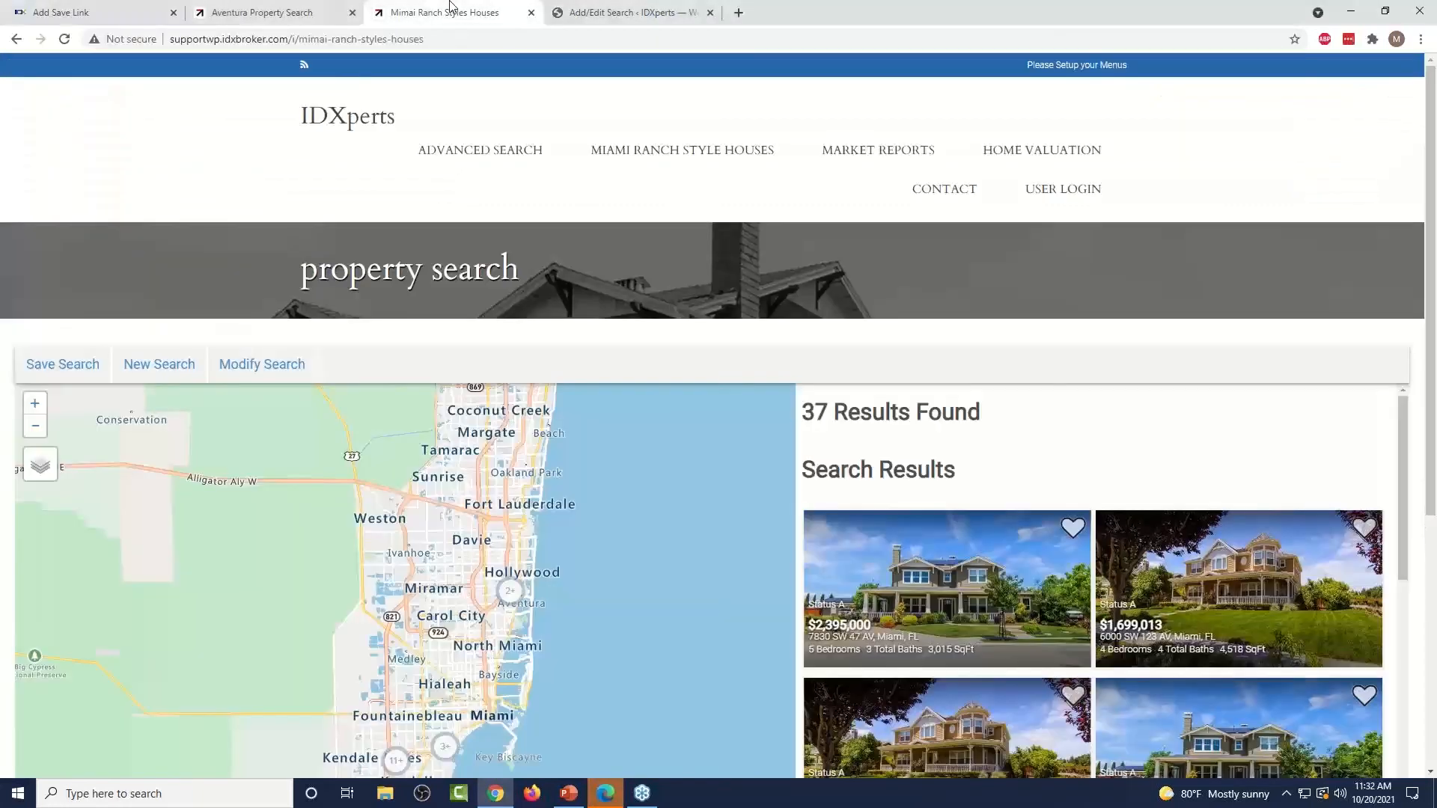
click(318, 7)
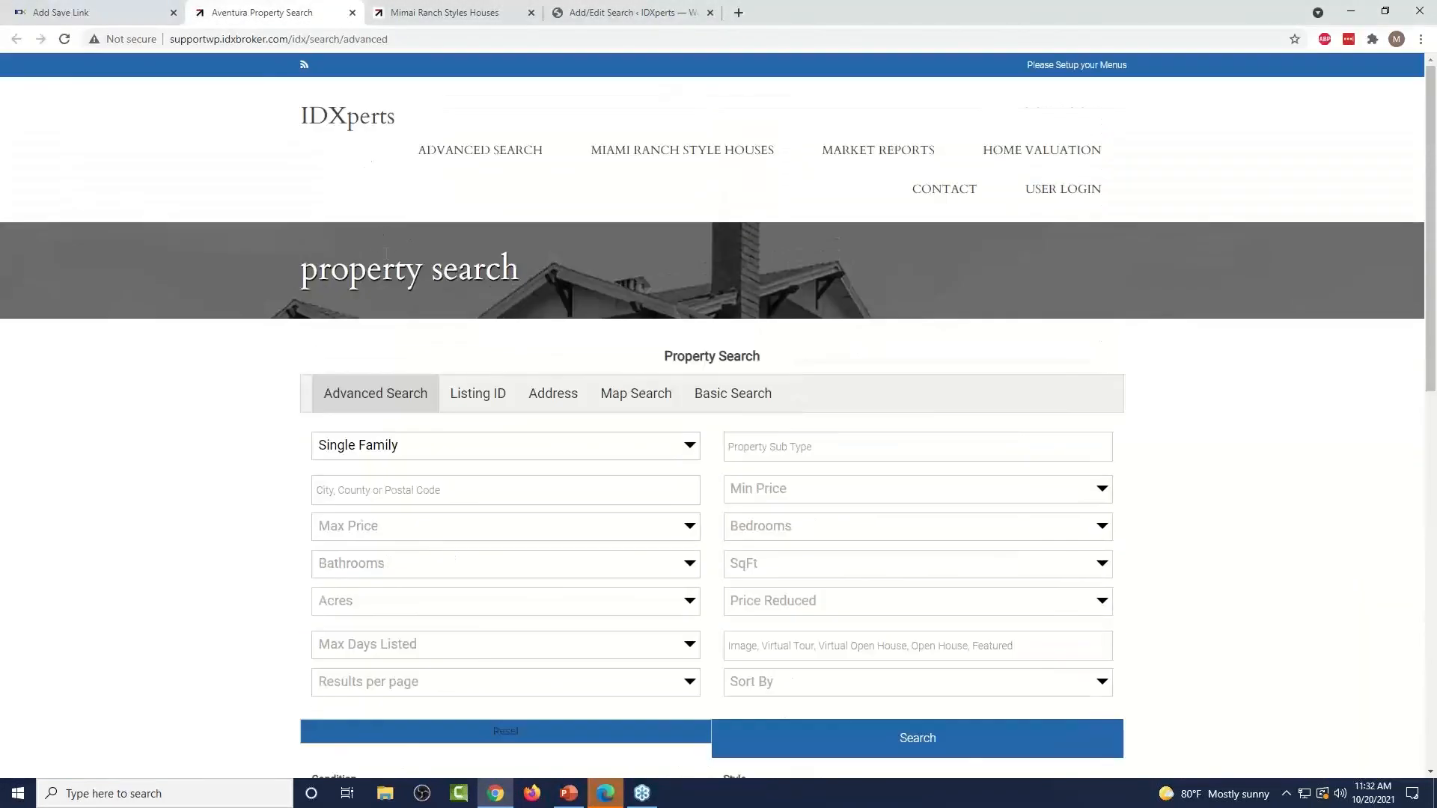
click(360, 136)
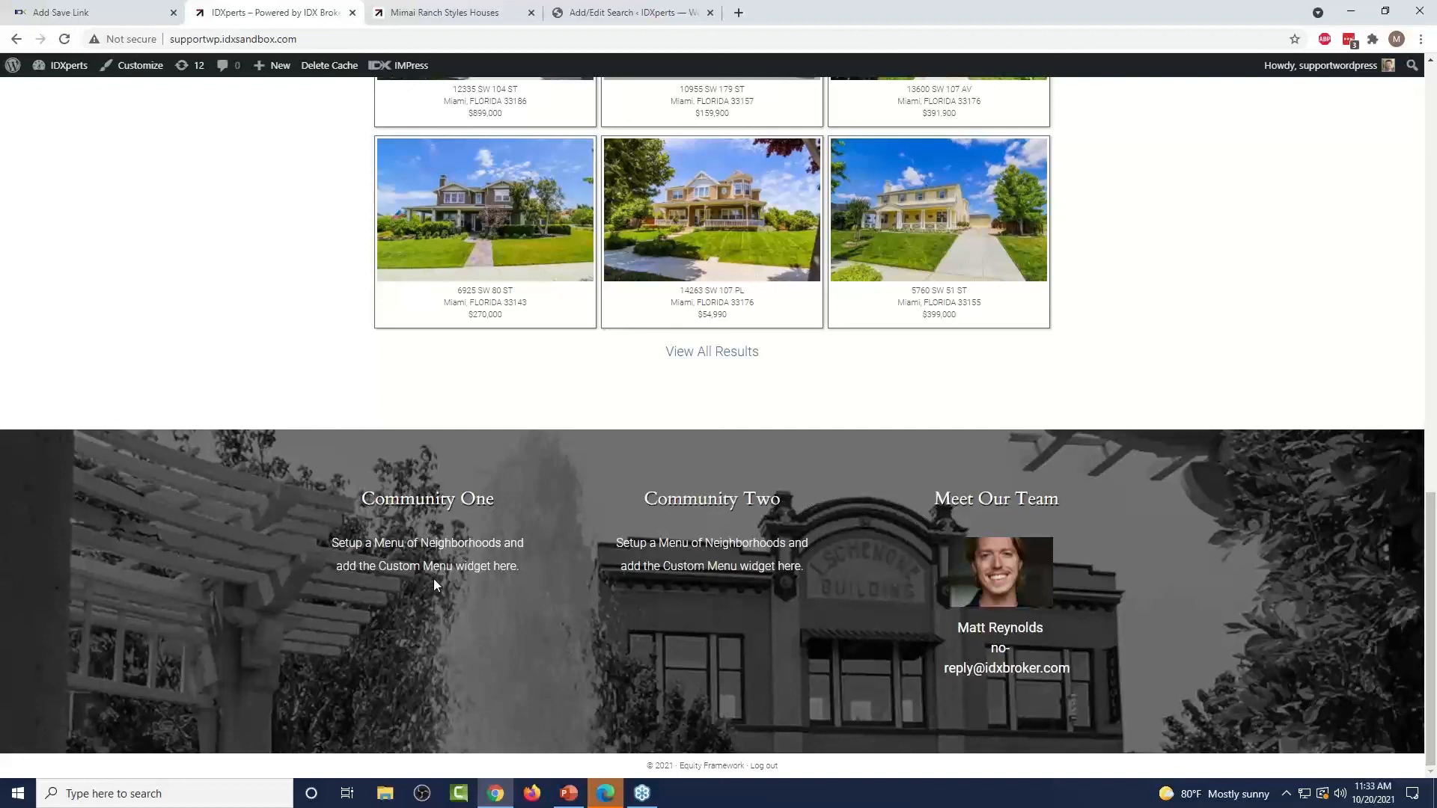
scroll(433, 576, up, 1)
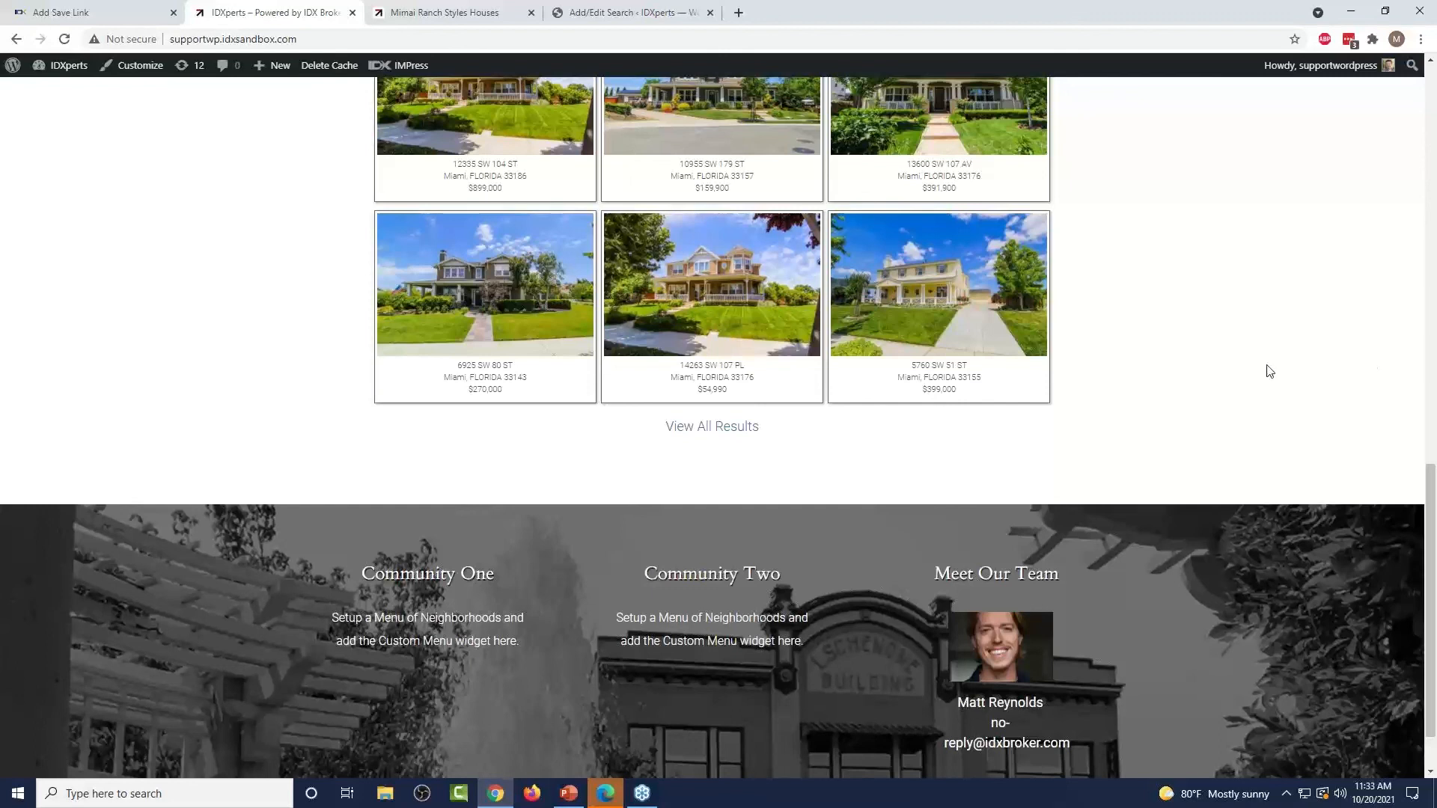
click(146, 71)
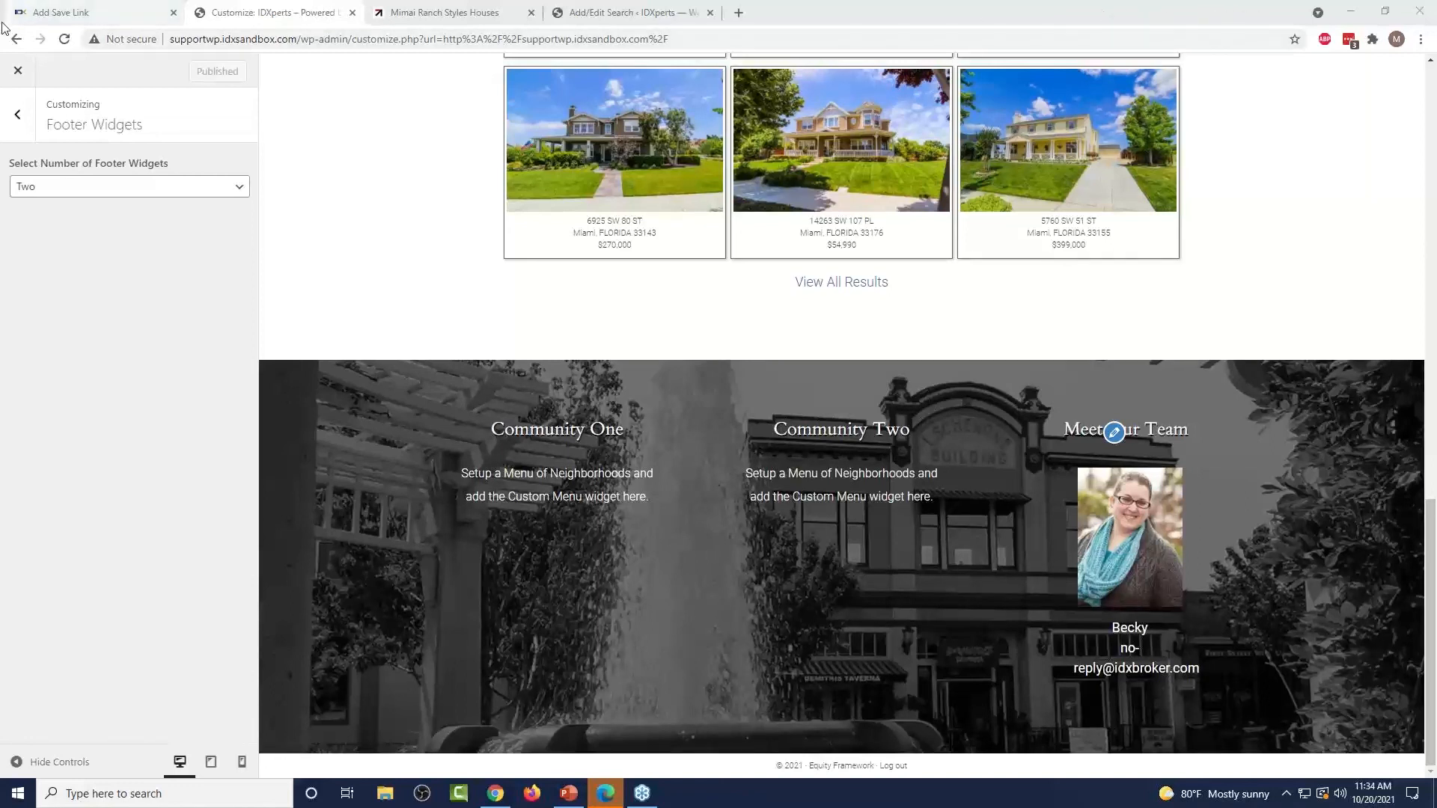
- Open the Knowledgebase from the IDX Broker dashboard's support options and browse its article topics
click(142, 8)
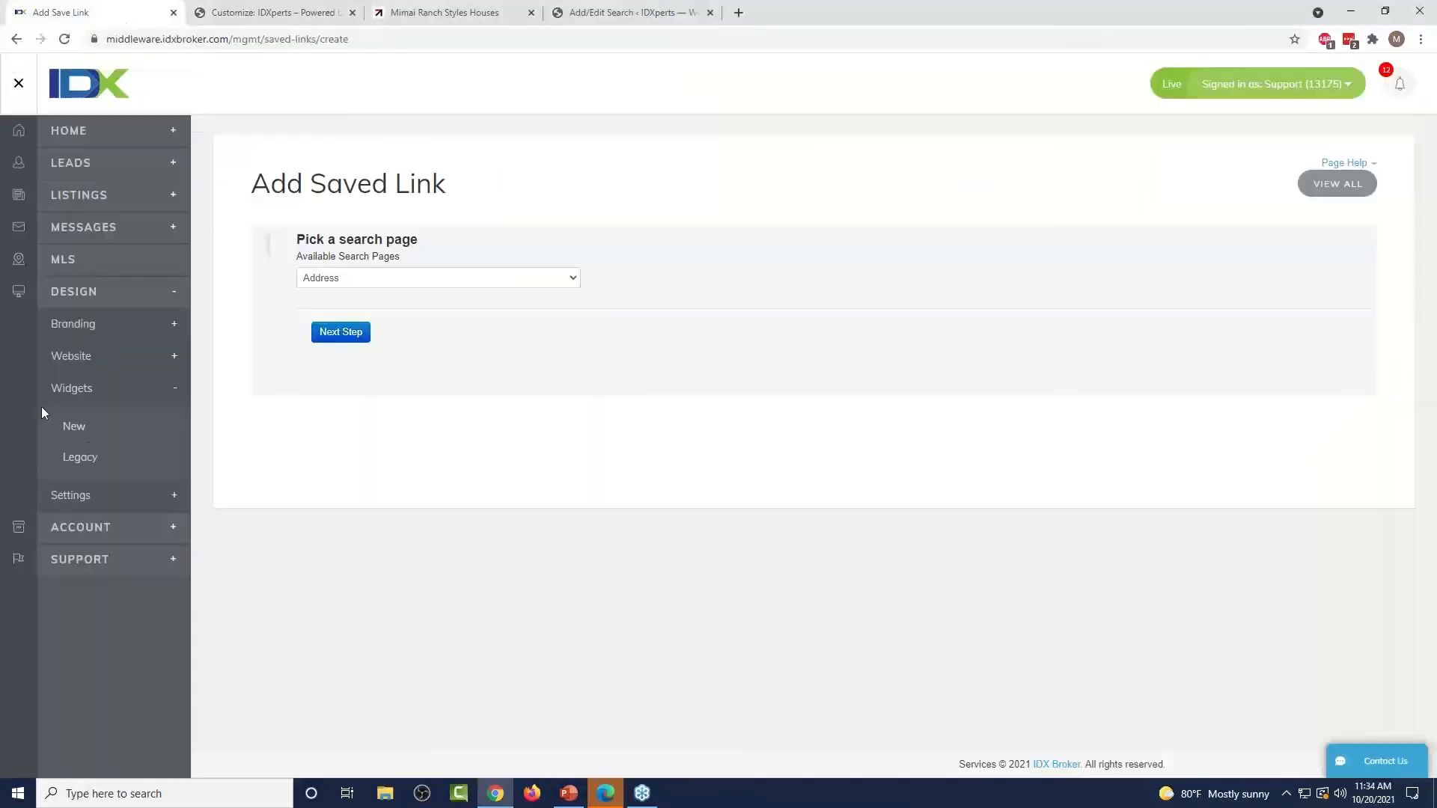
click(88, 565)
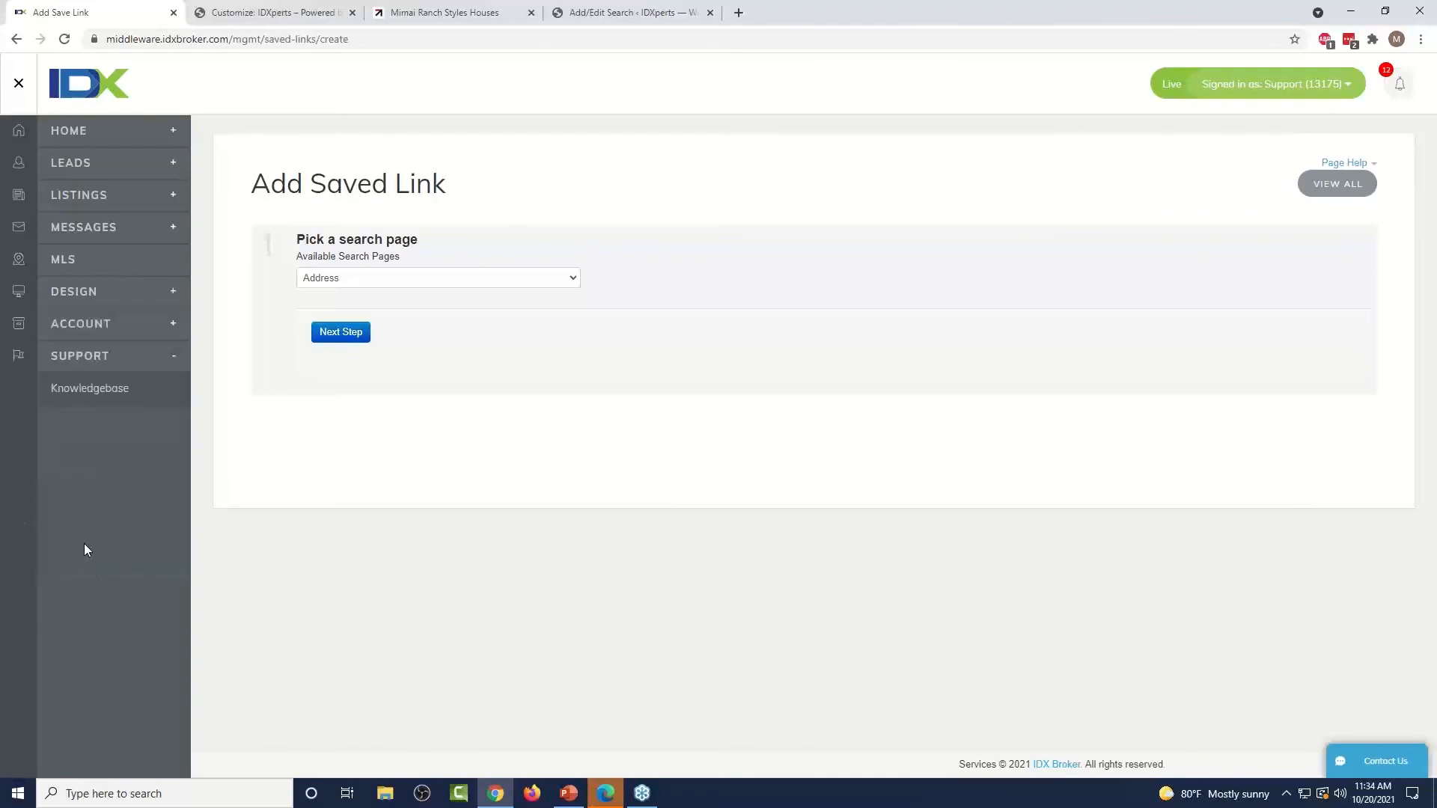
click(72, 391)
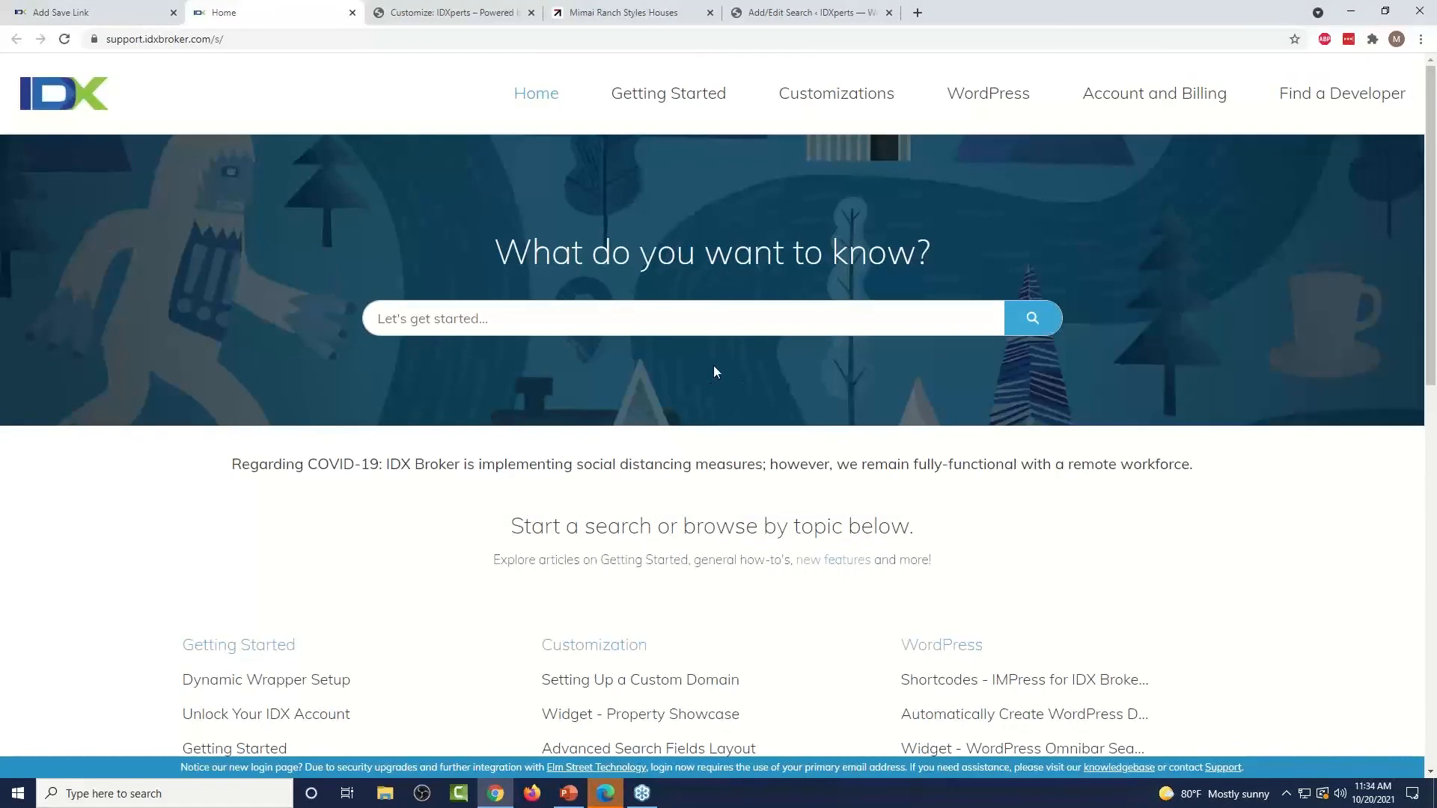
scroll(524, 449, down, 1)
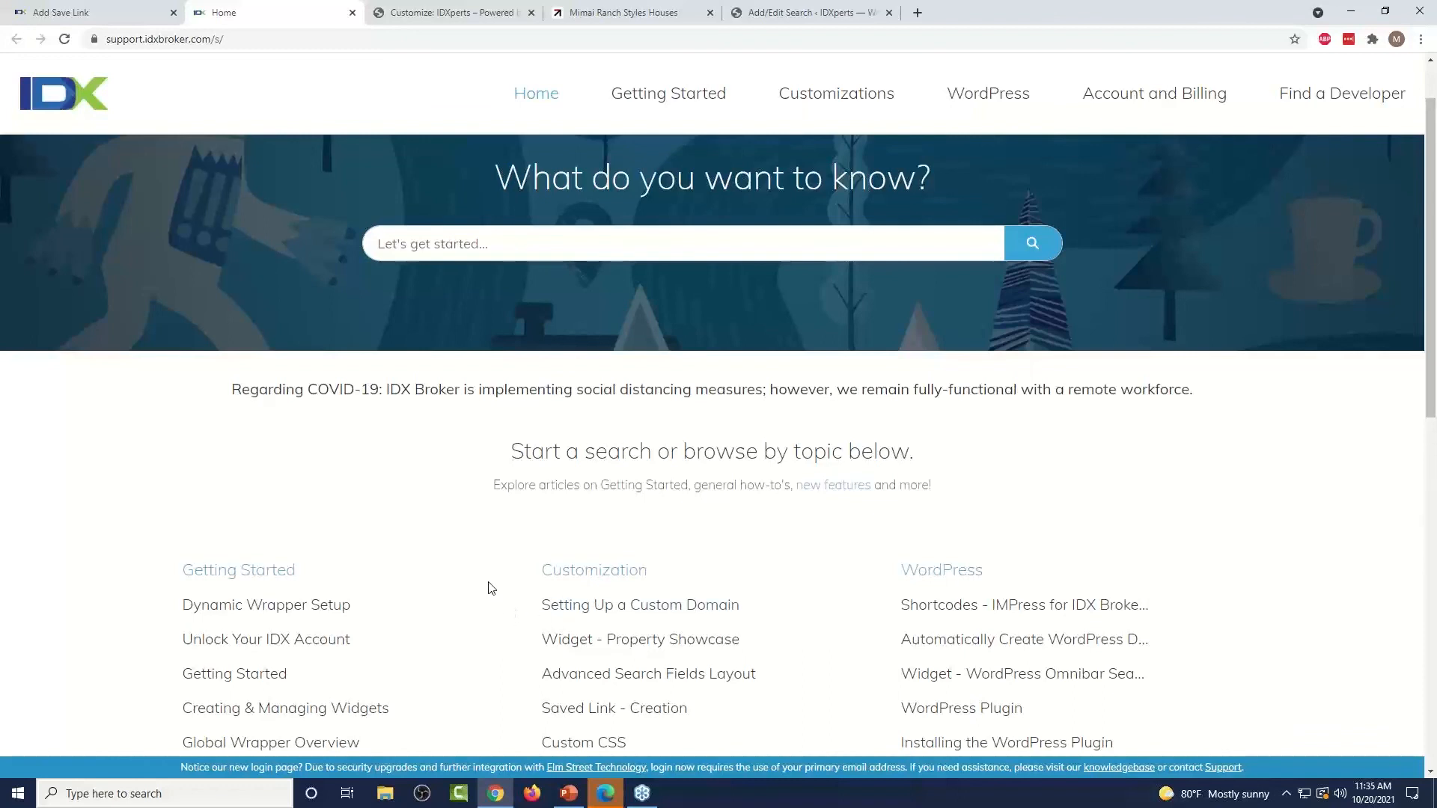
scroll(488, 588, down, 1)
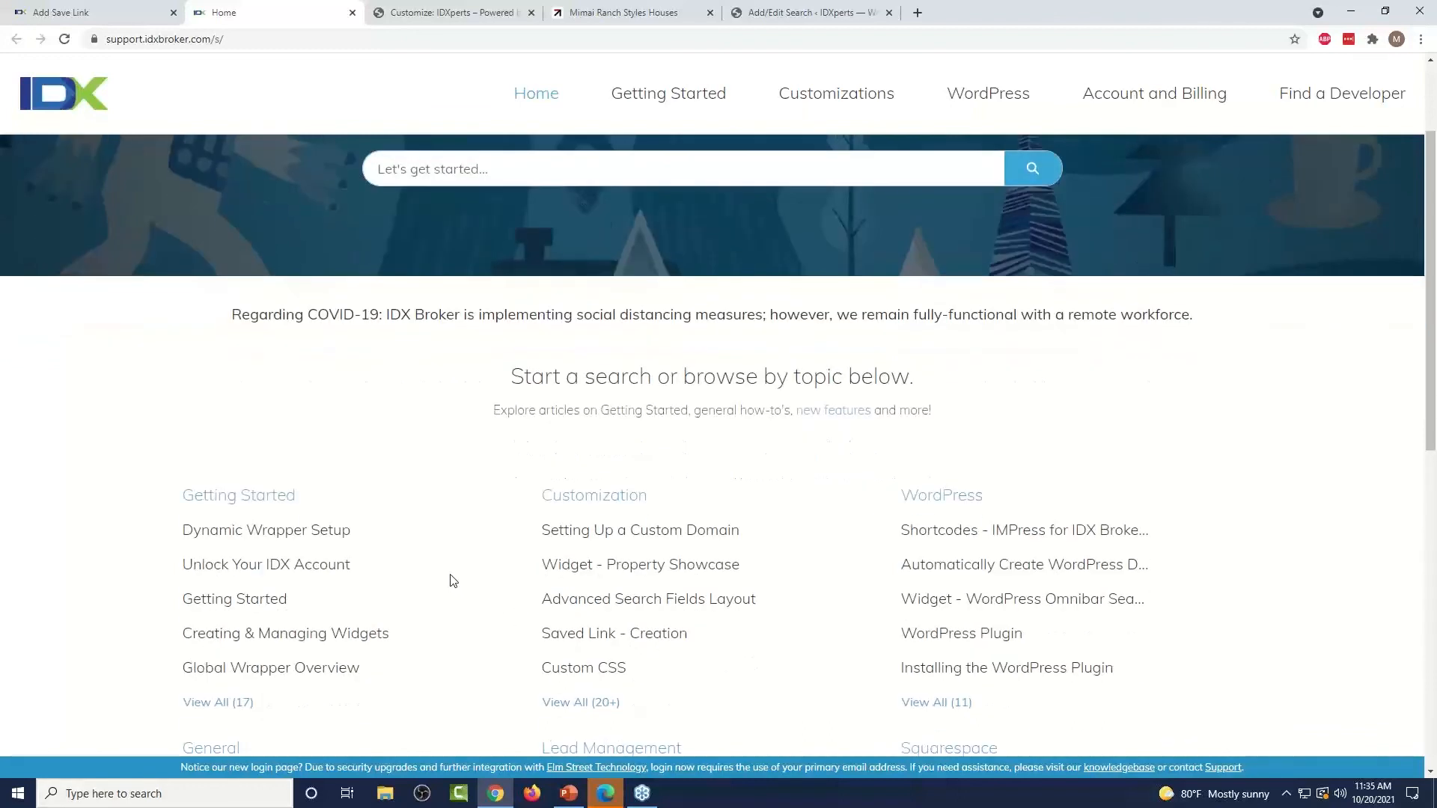